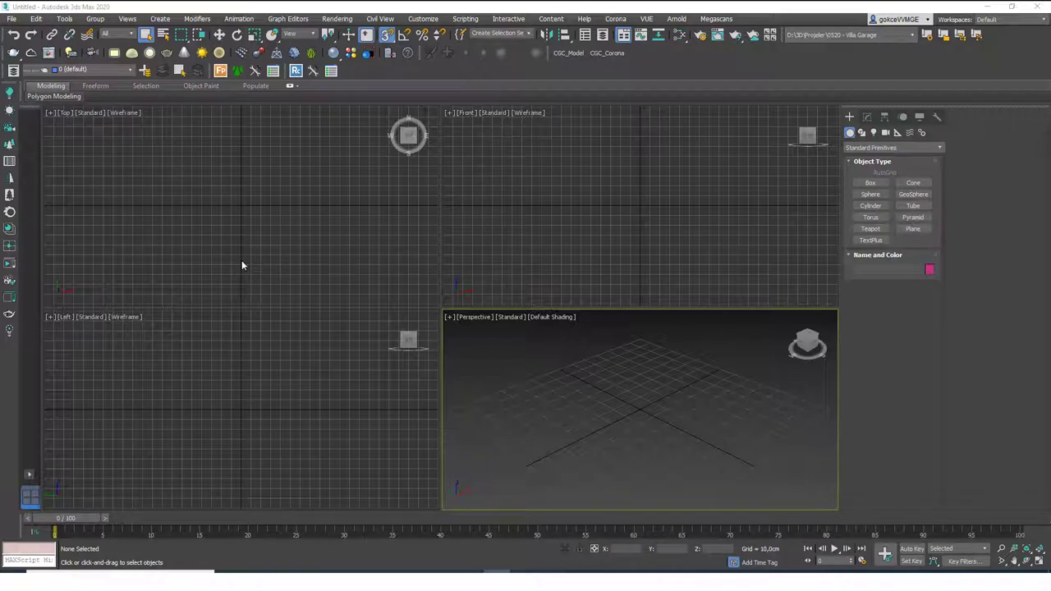
- Draw an open L-shaped line in the maximized Top view, with a vertical leg and a horizontal leg meeting near the origin
key(alt+w)
key(t)
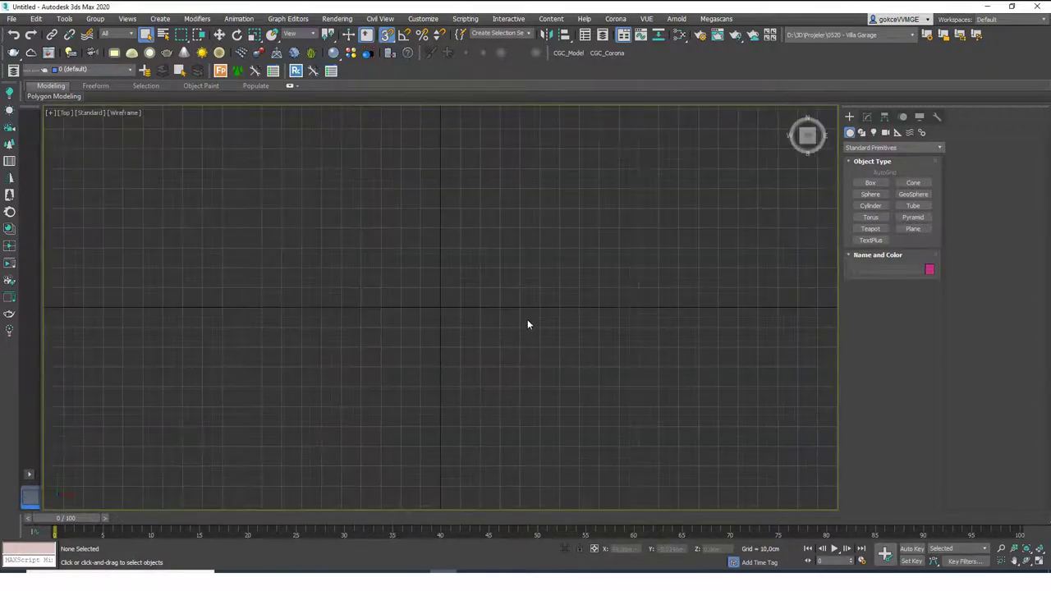
middle_drag(510, 308, 380, 409)
click(862, 132)
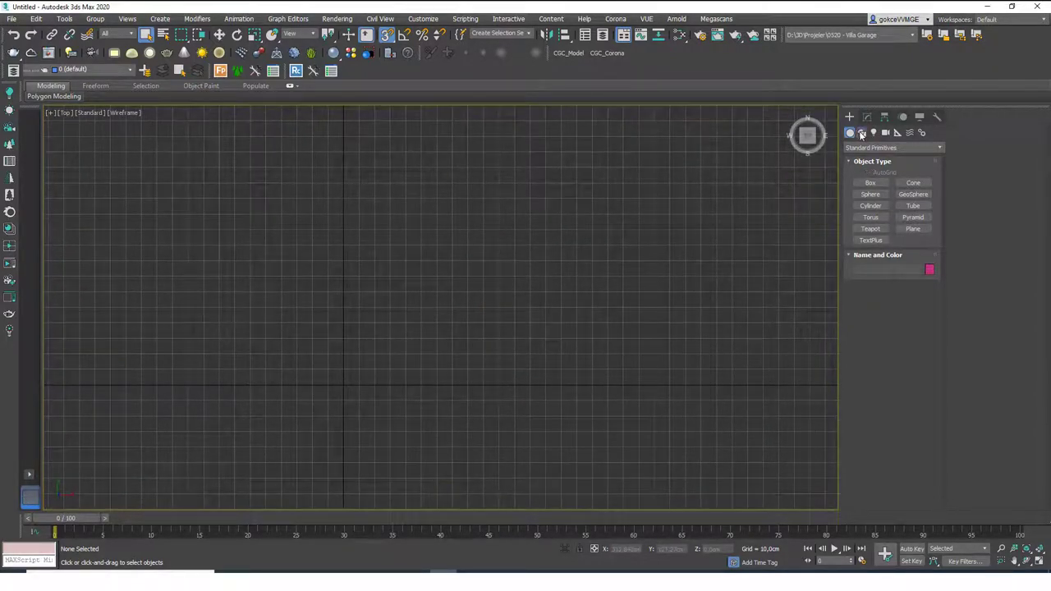
click(870, 191)
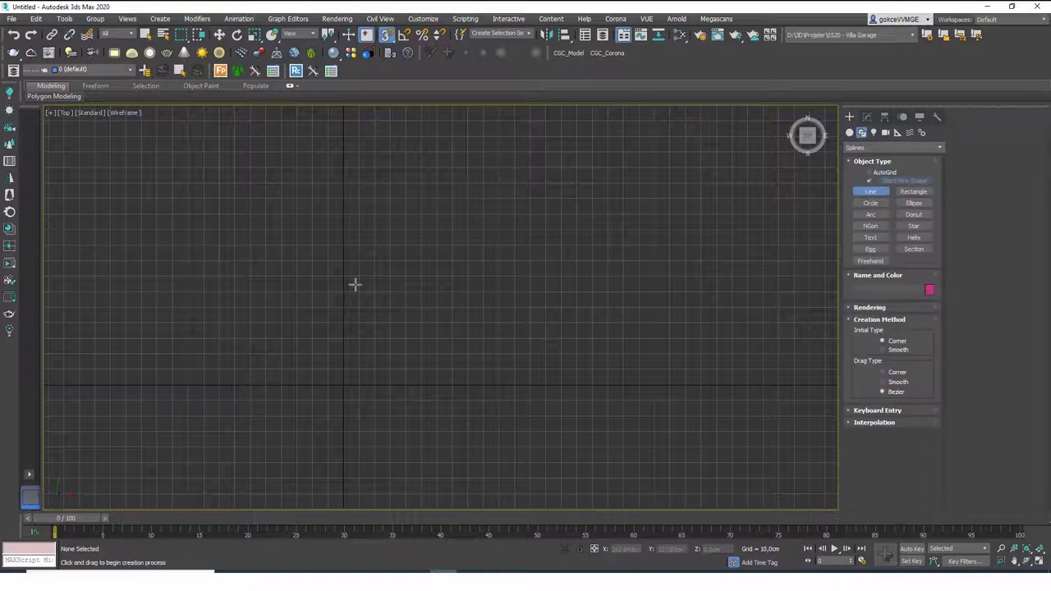
click(342, 152)
click(344, 384)
click(641, 384)
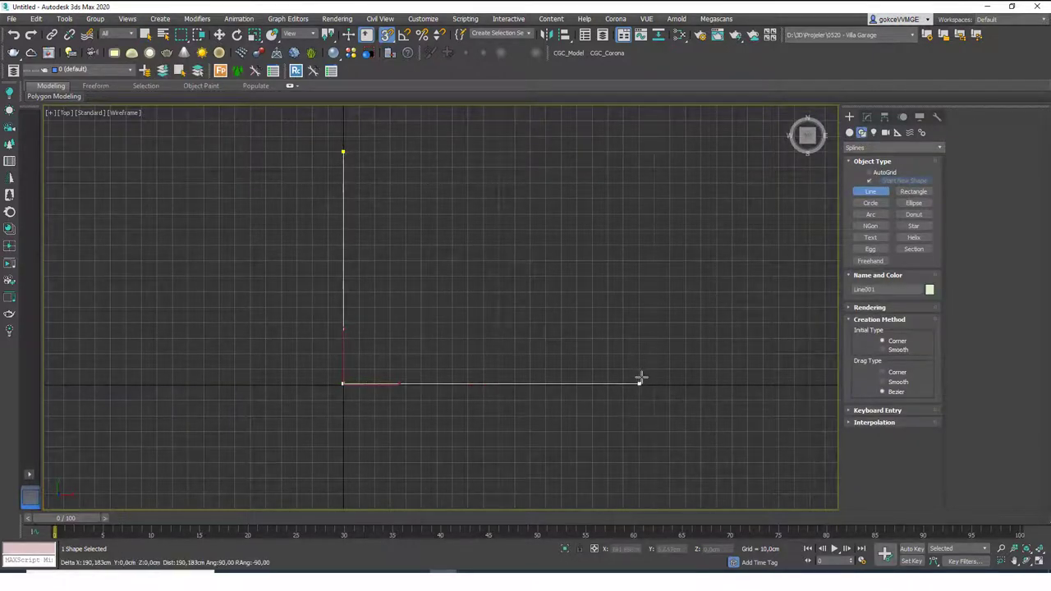
right_click(633, 335)
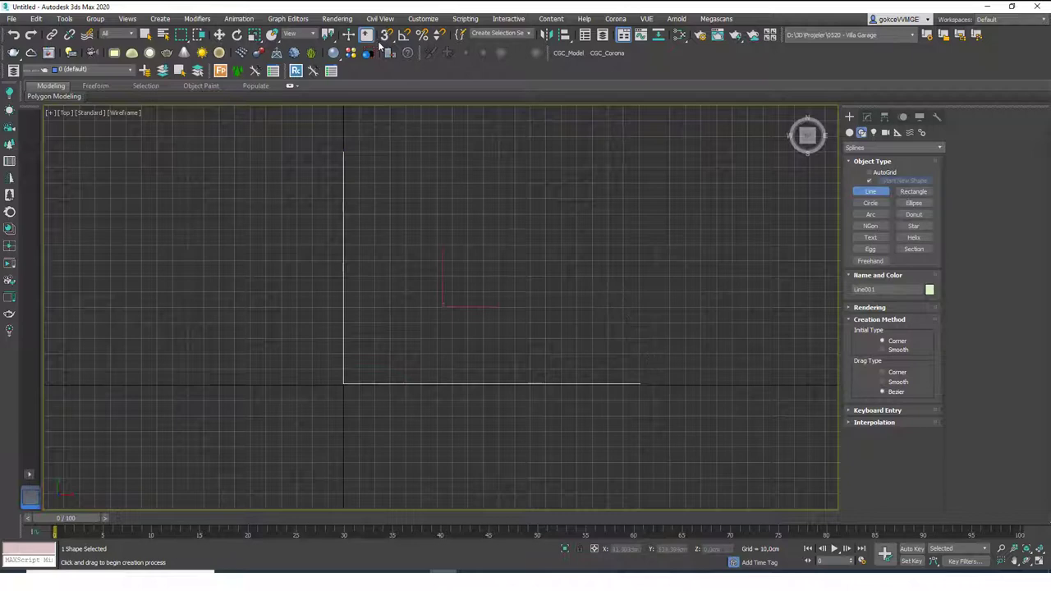
middle_drag(558, 242, 484, 303)
right_click(470, 306)
- Outline the L-shaped spline by 20 cm to form a closed wall profile
key(3)
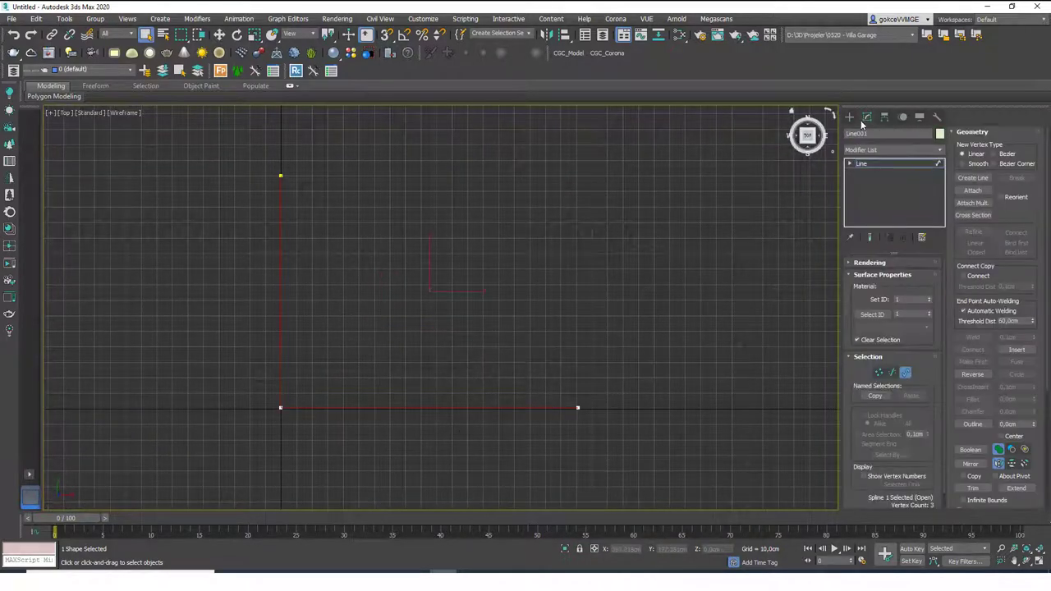
drag(1023, 426, 967, 425)
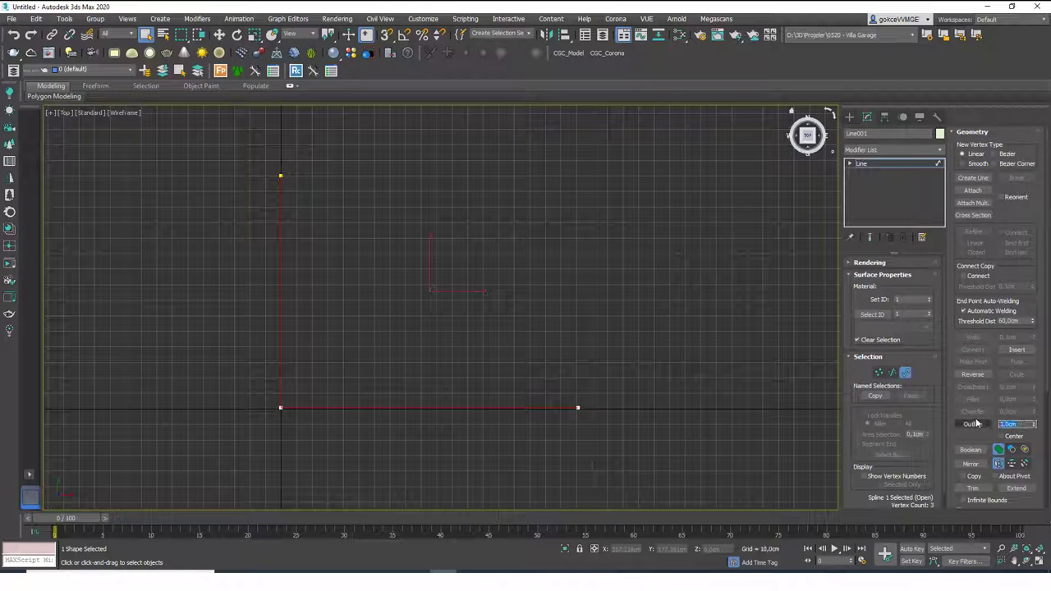
text(20)
key(Return)
middle_drag(558, 368, 570, 359)
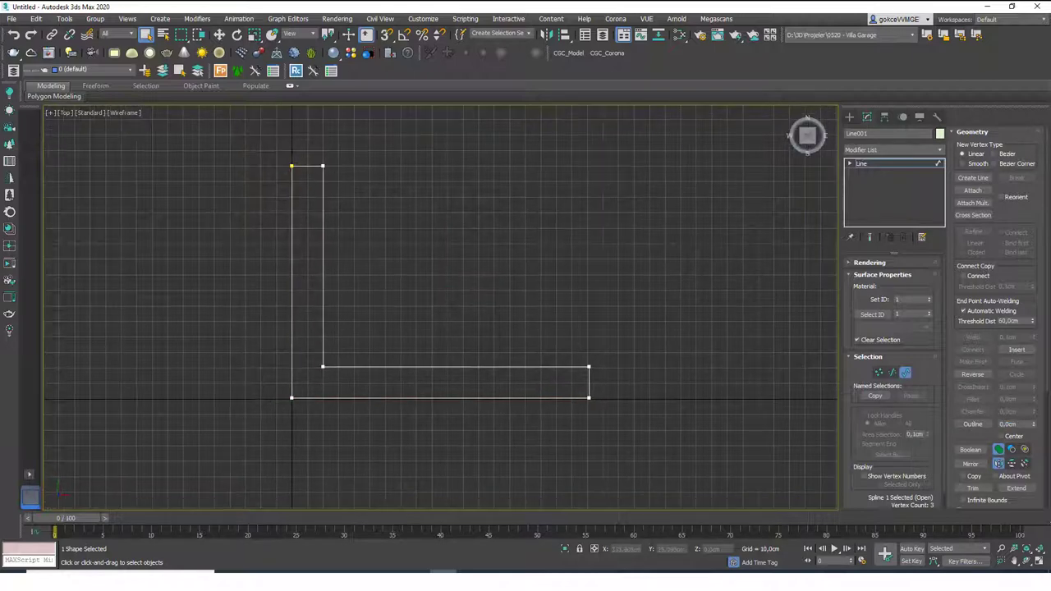
- Lengthen both legs of the wall profile by moving the end vertices outward, up along Y and right along X
scroll(544, 337, down, 10)
middle_drag(573, 274, 547, 325)
key(1)
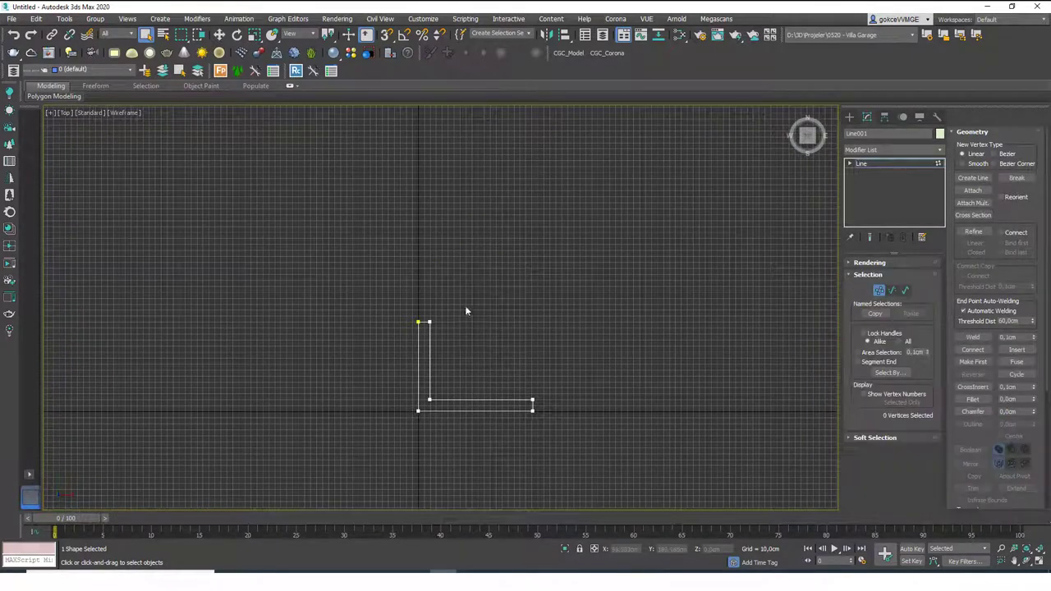
key(w)
drag(420, 310, 421, 135)
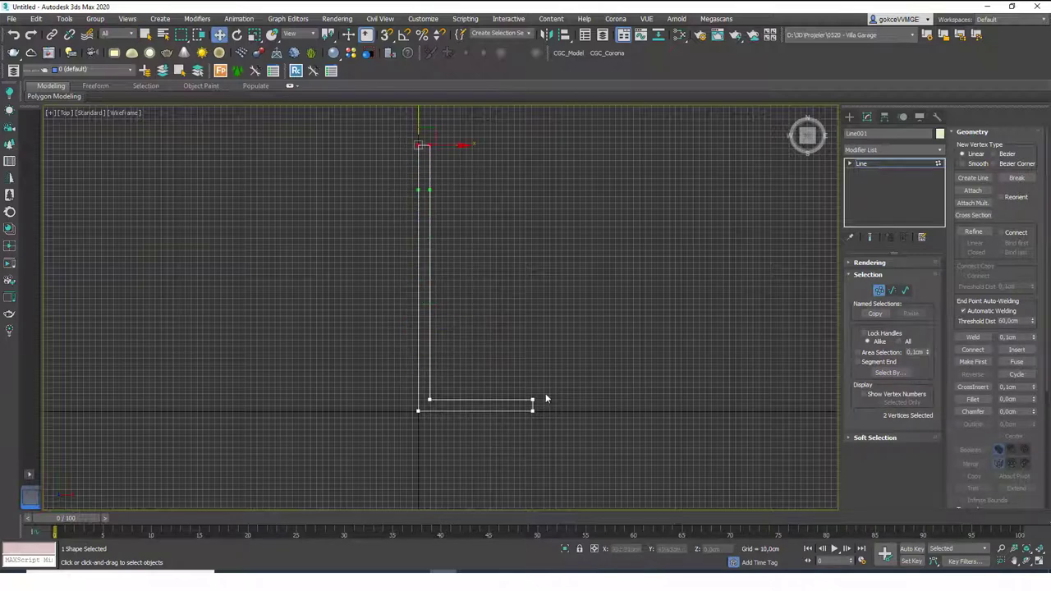
drag(521, 391, 835, 396)
middle_drag(615, 381, 472, 421)
scroll(500, 413, down, 1)
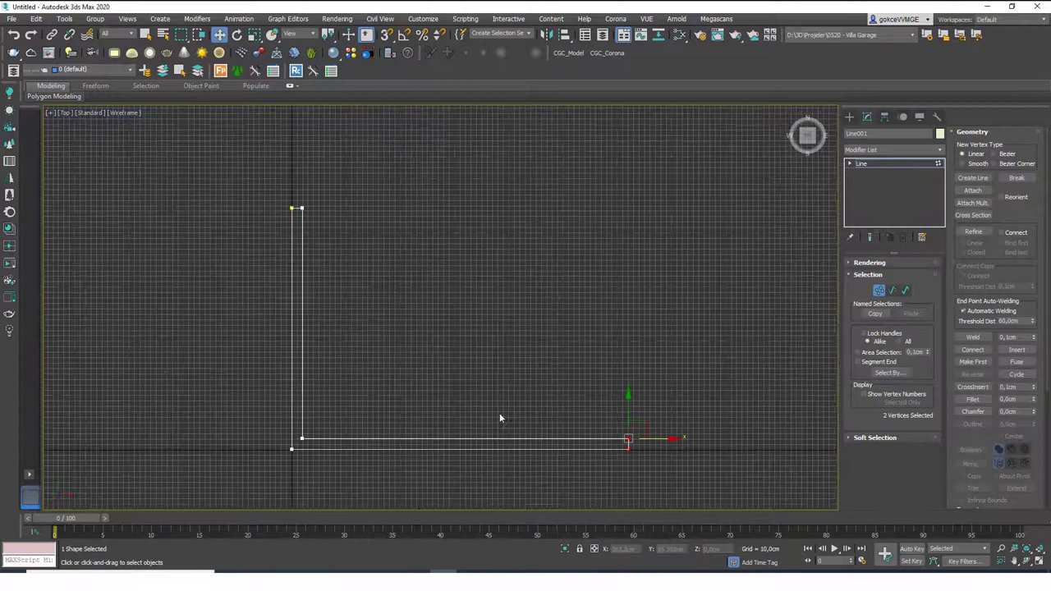
click(556, 359)
key(1)
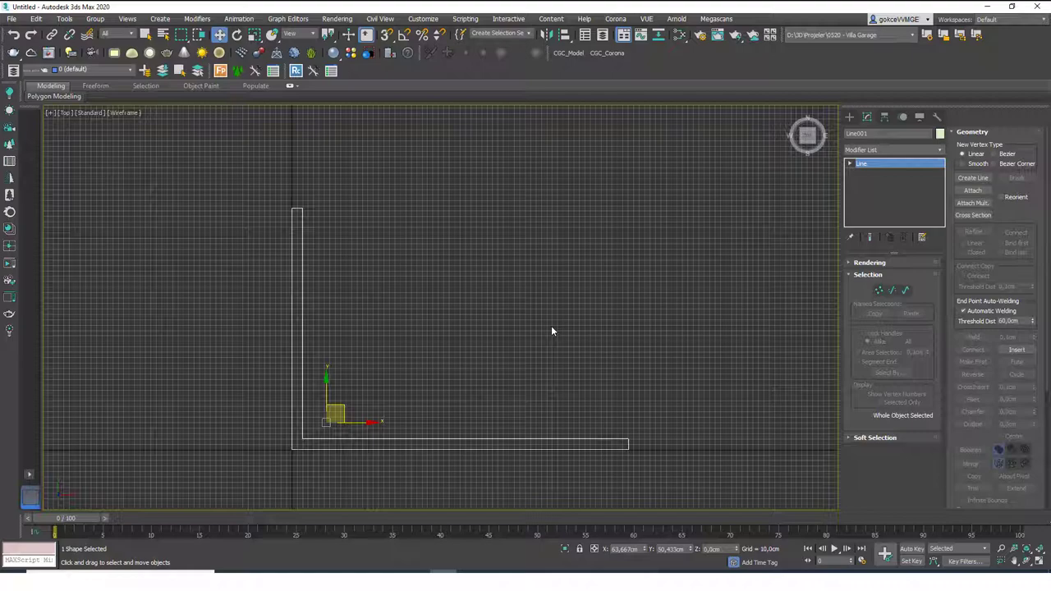
- Add an Extrude modifier to the L-shaped profile with an amount of 300 cm
alt+middle_drag(369, 383, 401, 246)
middle_drag(478, 253, 473, 257)
click(895, 151)
text(ex)
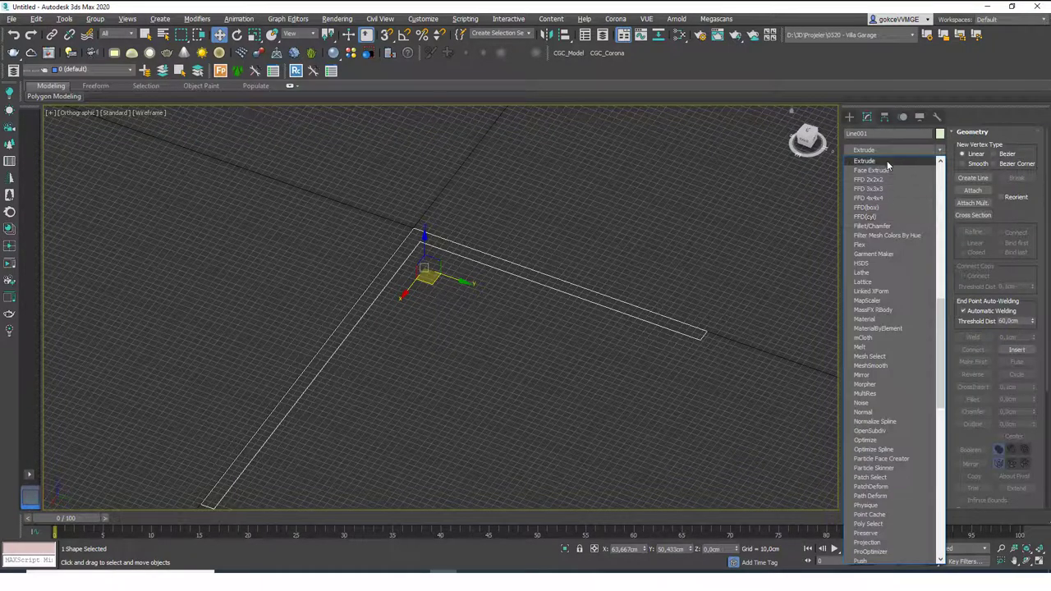
click(886, 162)
middle_drag(547, 220, 548, 278)
drag(916, 277, 858, 276)
middle_drag(561, 313, 544, 284)
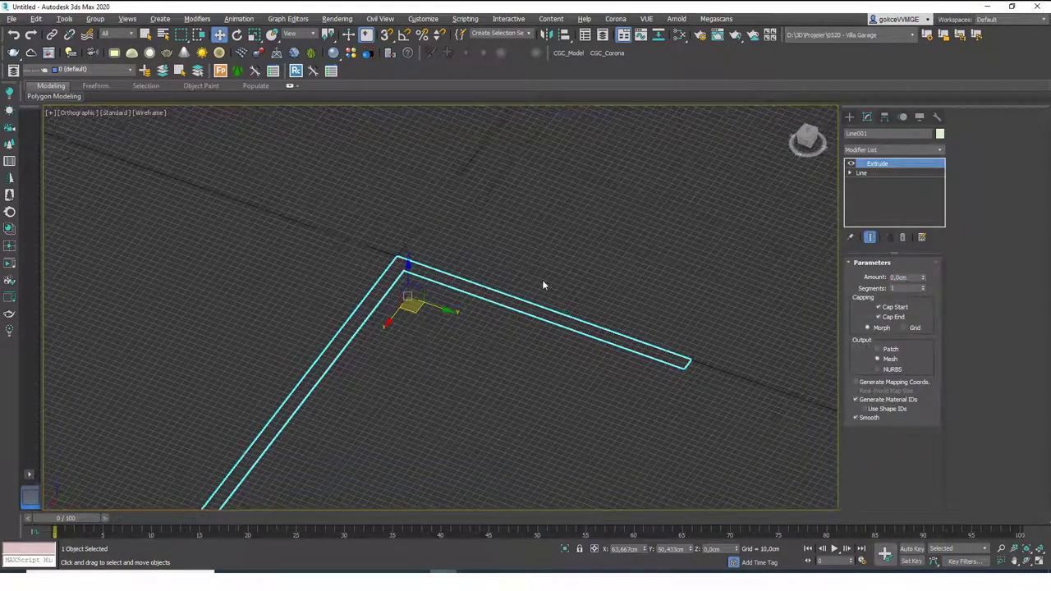
text(300)
key(Return)
- Display the extruded wall with default shading in a perspective view, framed closely on its inner top corner
mouse_move(633, 275)
middle_down()
mouse_move(570, 317)
mouse_move(443, 312)
mouse_move(473, 315)
middle_up()
key(F3)
scroll(460, 296, up, 2)
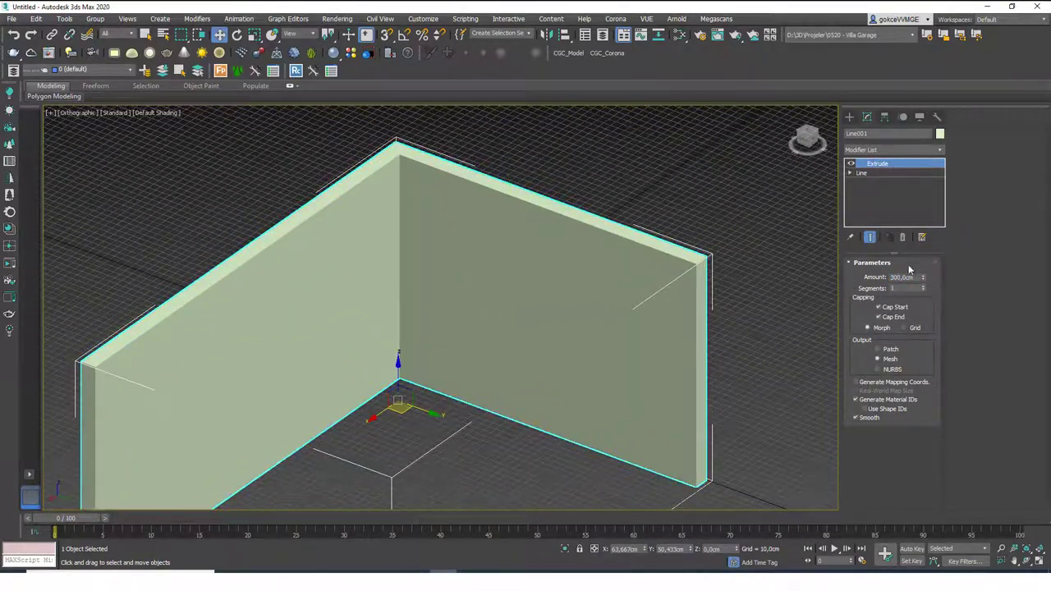
middle_drag(470, 321, 460, 293)
scroll(446, 339, down, 3)
key(p)
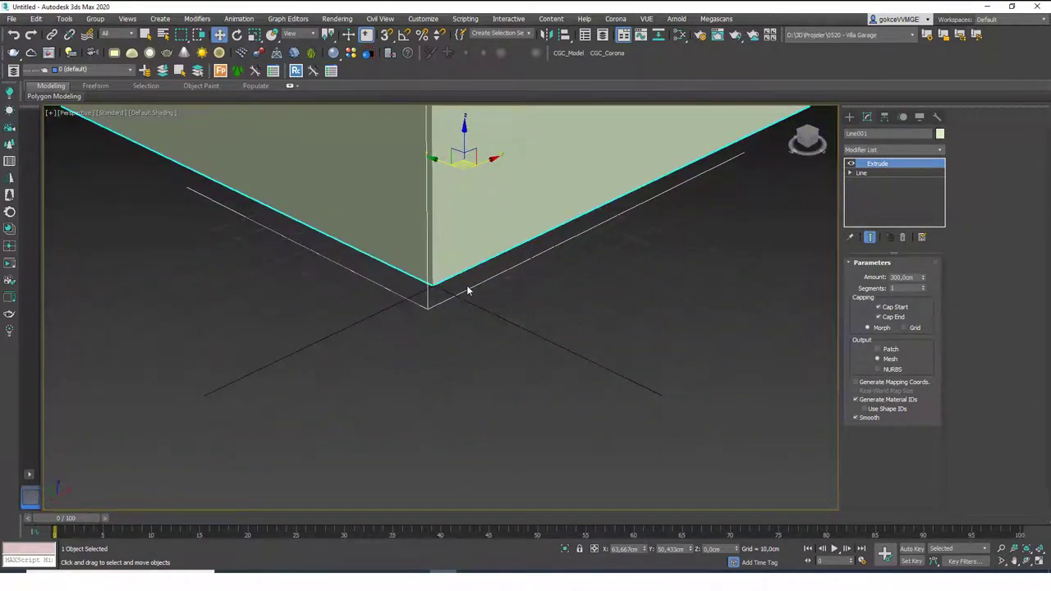
key(z)
alt+middle_drag(540, 294, 491, 213)
scroll(490, 213, up, 5)
scroll(462, 172, down, 2)
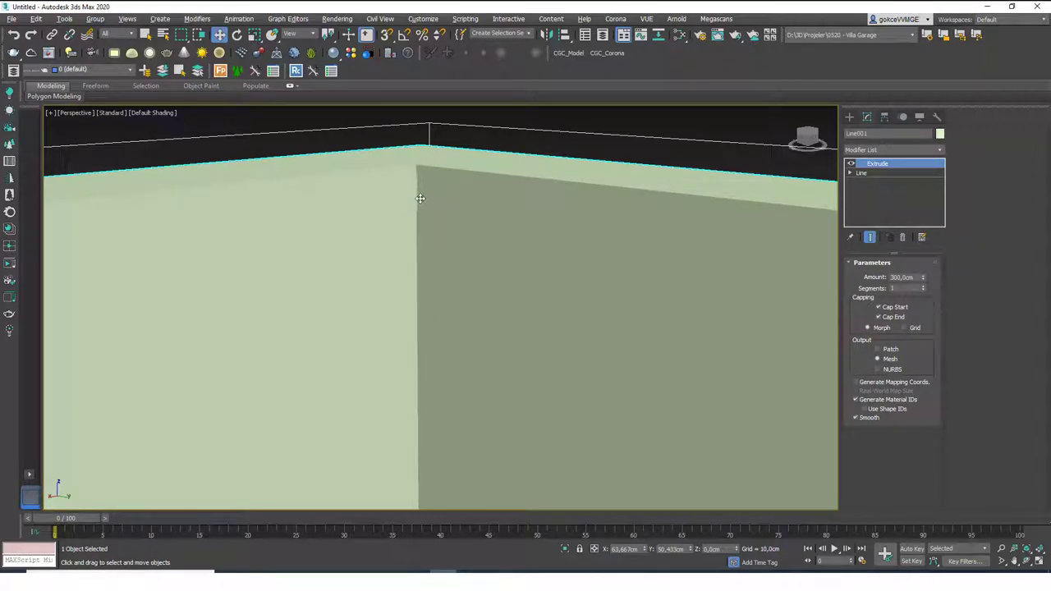
- Try a Chamfer modifier with 2 segments on the extruded L-shaped wall, and remove the modifier again
click(871, 151)
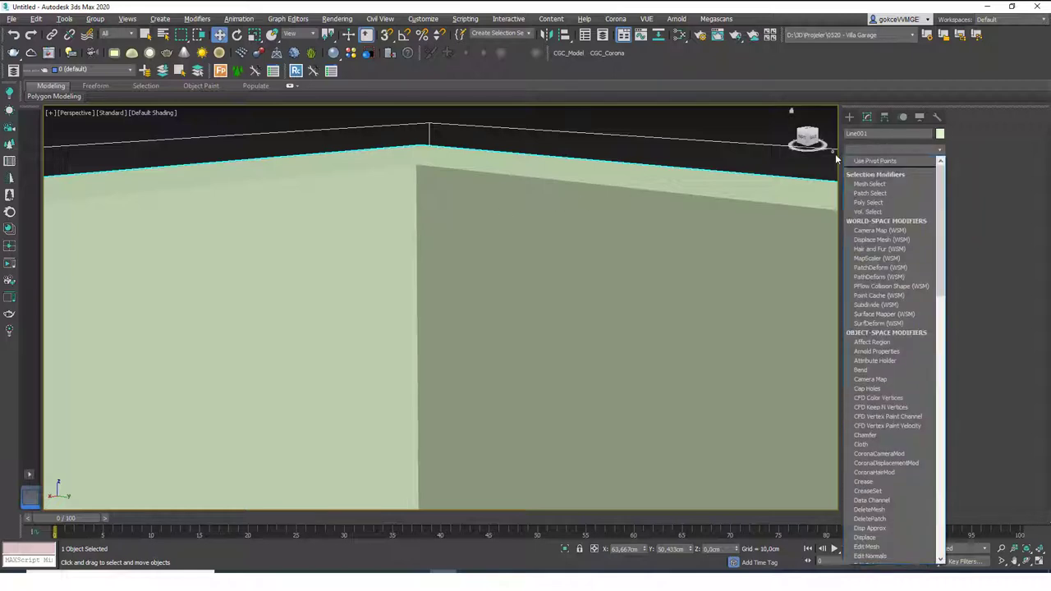
text(ch)
key(Return)
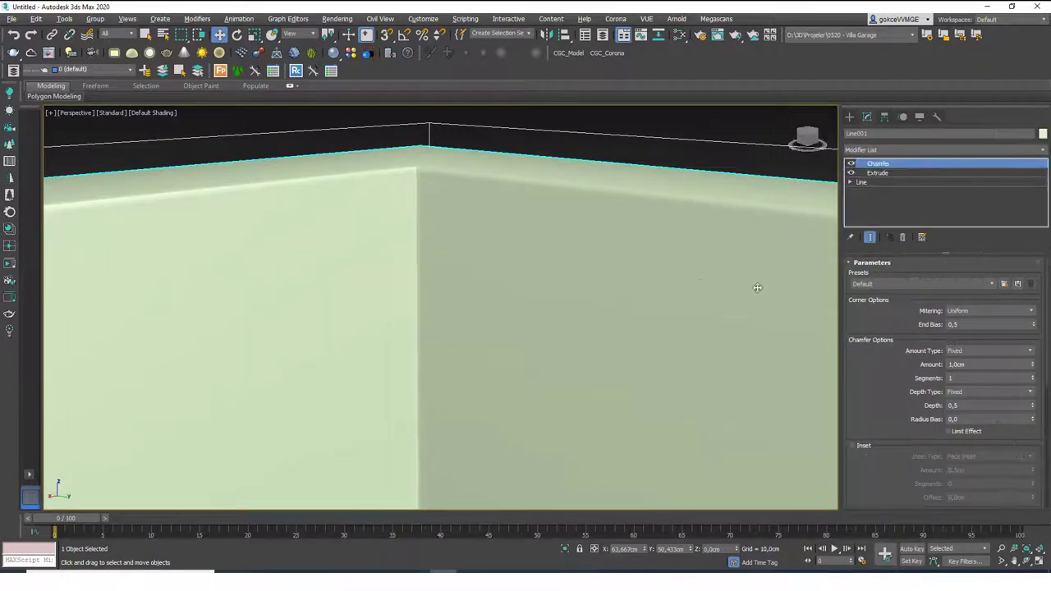
double_click(966, 380)
text(2)
key(Return)
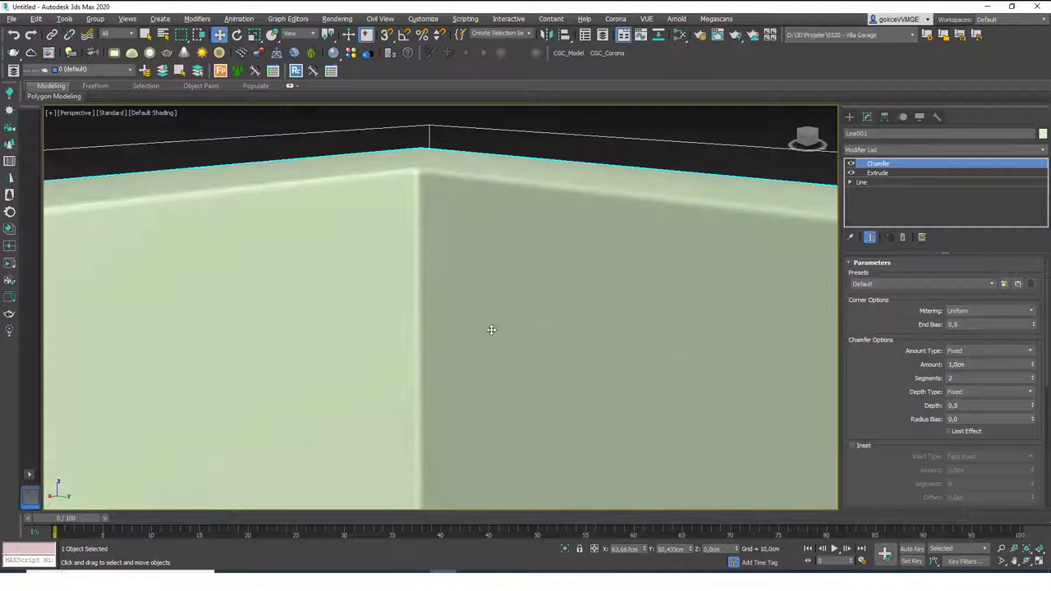
scroll(413, 204, up, 1)
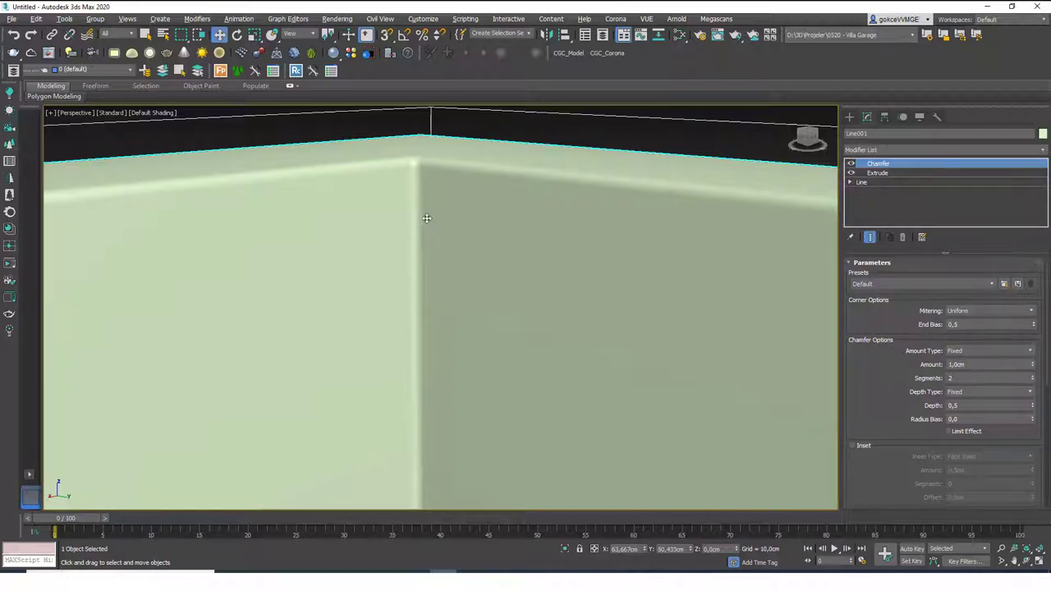
click(903, 237)
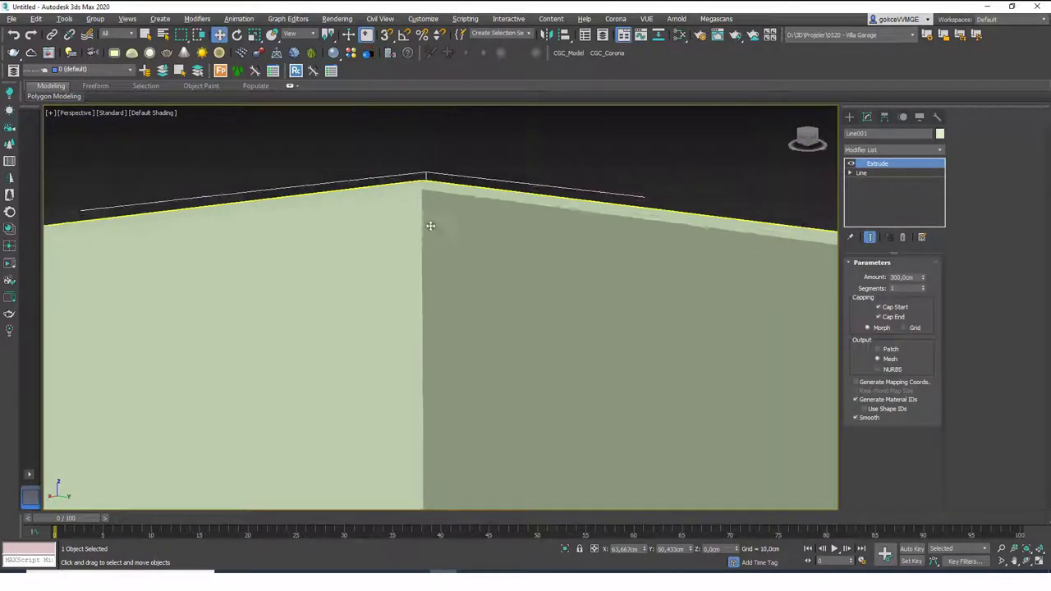
- Create a separate thin box wall in front of the L-shaped wall, about 640 cm long and 353 cm high
scroll(430, 226, down, 4)
alt+middle_drag(421, 272, 393, 309)
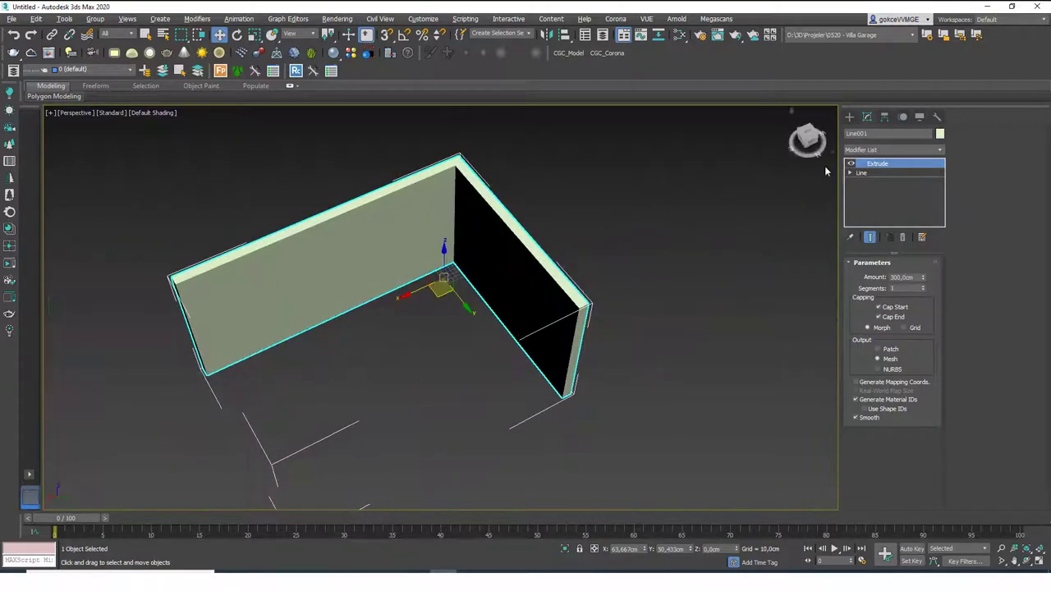
scroll(491, 230, down, 5)
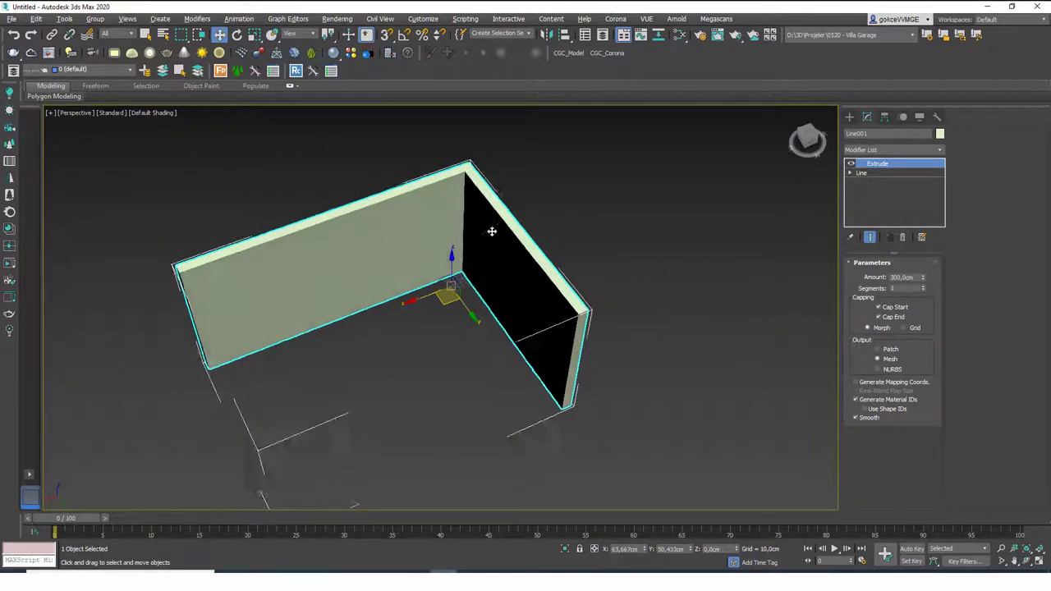
middle_drag(480, 271, 467, 248)
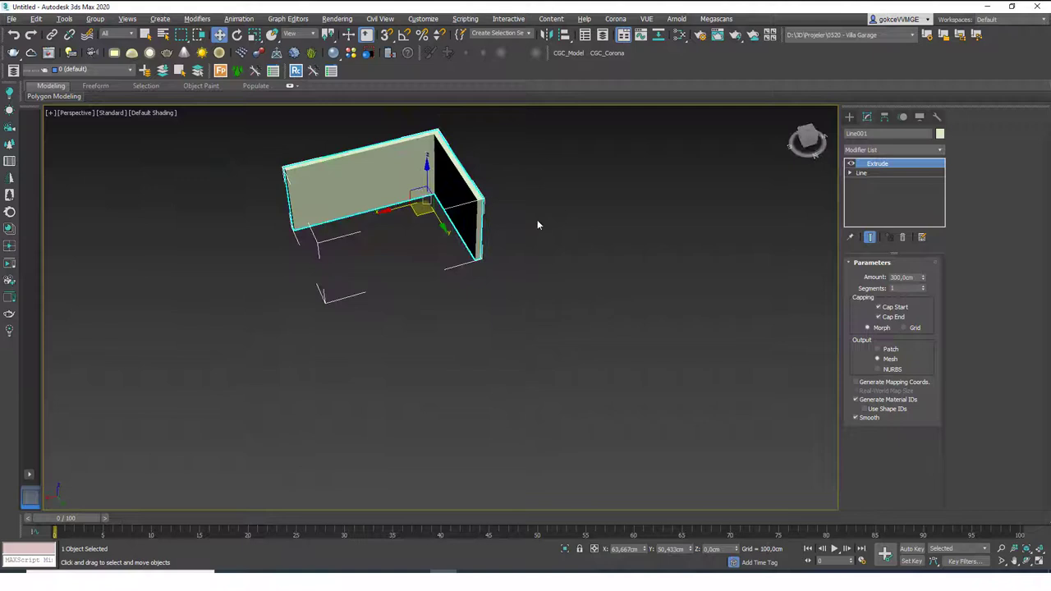
middle_drag(498, 190, 542, 241)
key(ctrl+shift+c)
click(849, 117)
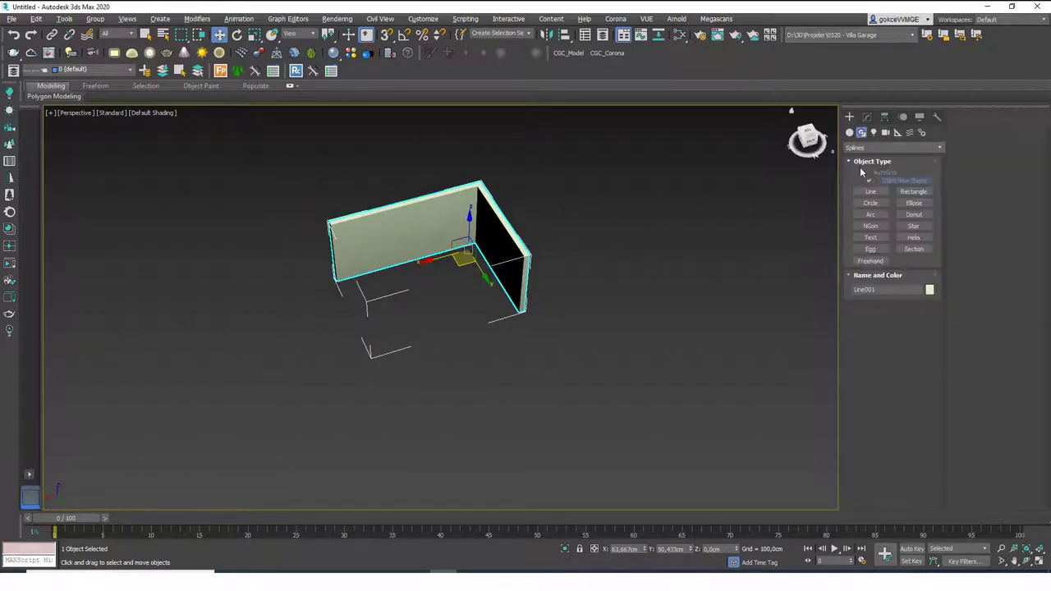
click(869, 183)
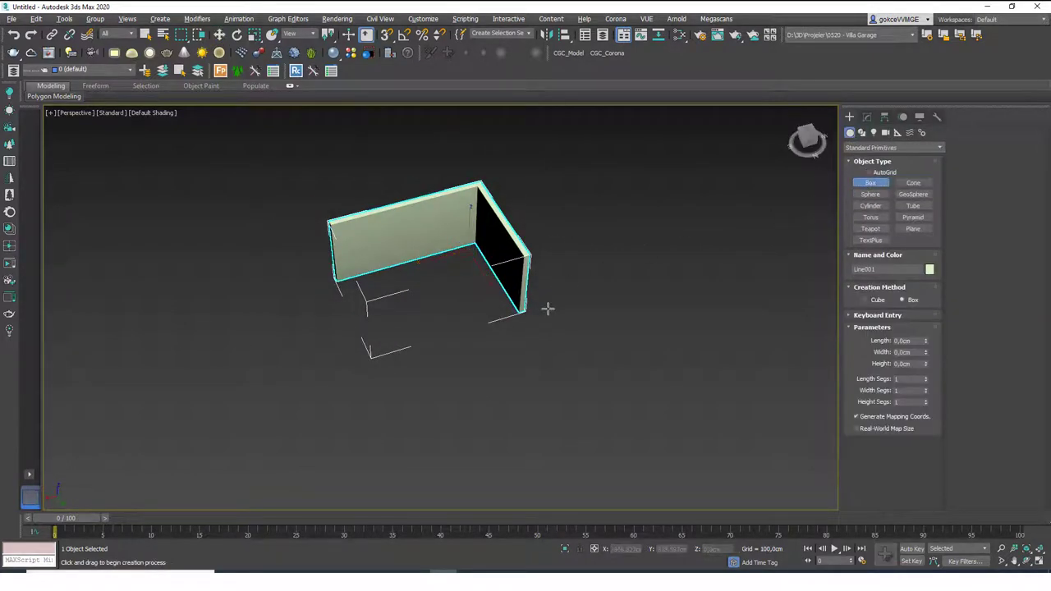
drag(535, 322, 612, 449)
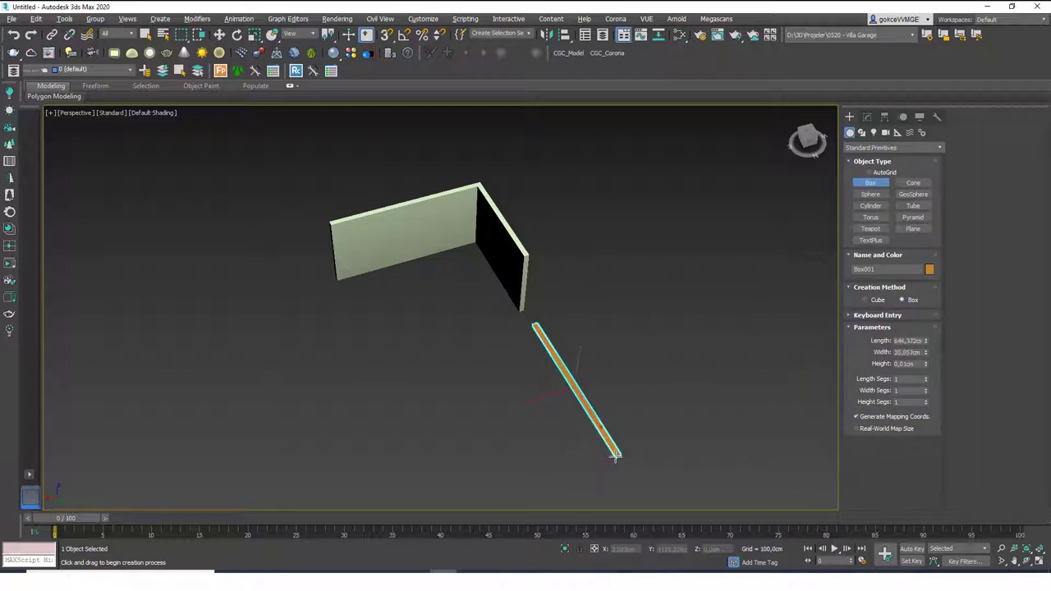
click(624, 351)
key(w)
- Set the box wall's width to 20 cm
click(868, 117)
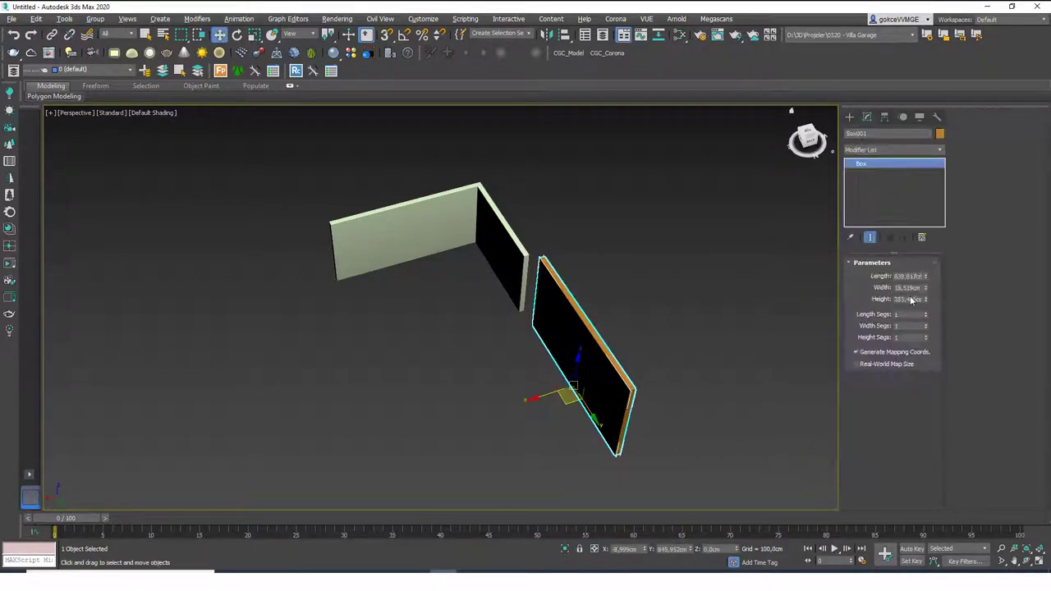
double_click(907, 288)
text(30)
key(Return)
- Make one independent copy of the box wall to its side and rotate the copy -90 degrees about Z
alt+middle_drag(589, 361, 611, 359)
shift+drag(611, 359, 493, 380)
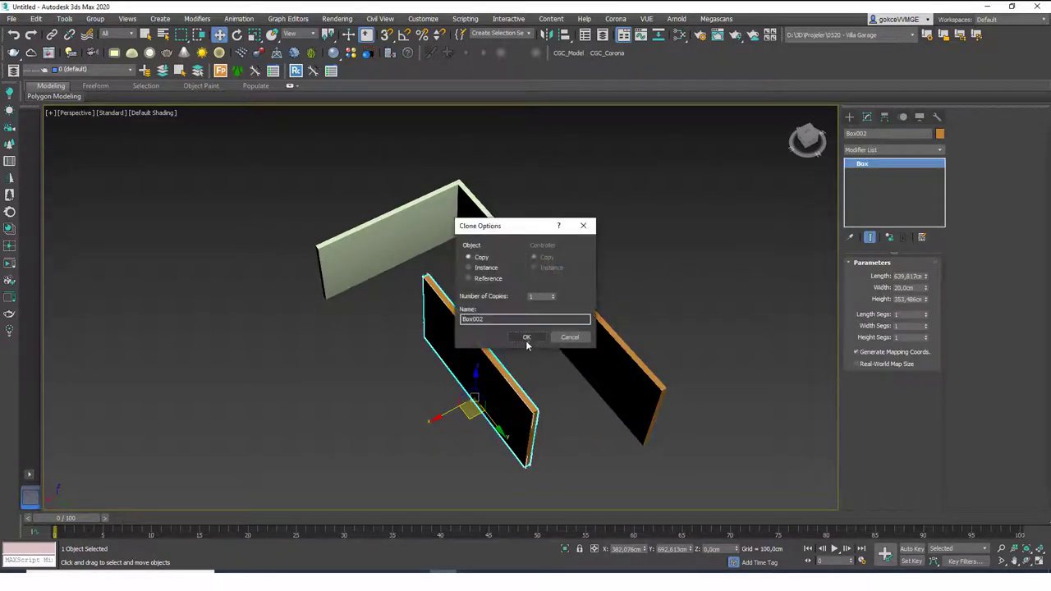
click(526, 336)
key(e)
drag(472, 430, 422, 449)
alt+middle_drag(531, 331, 548, 361)
scroll(548, 328, up, 8)
scroll(551, 347, down, 5)
middle_drag(563, 288, 554, 332)
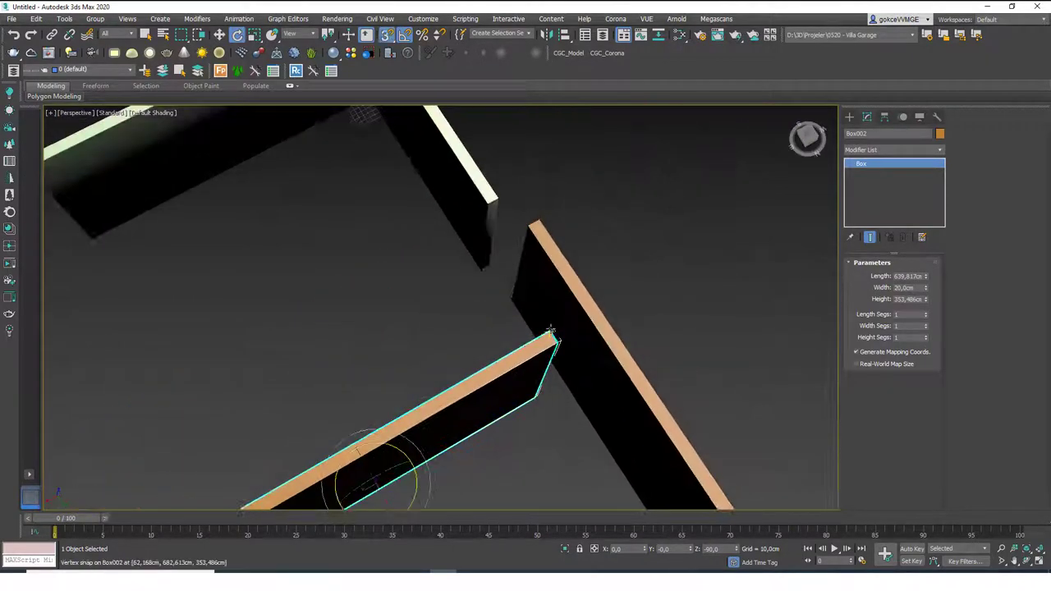
- Move the rotated box with vertex snapping so its end corner meets the first box's top corner, forming an L
key(w)
key(s)
drag(552, 335, 535, 224)
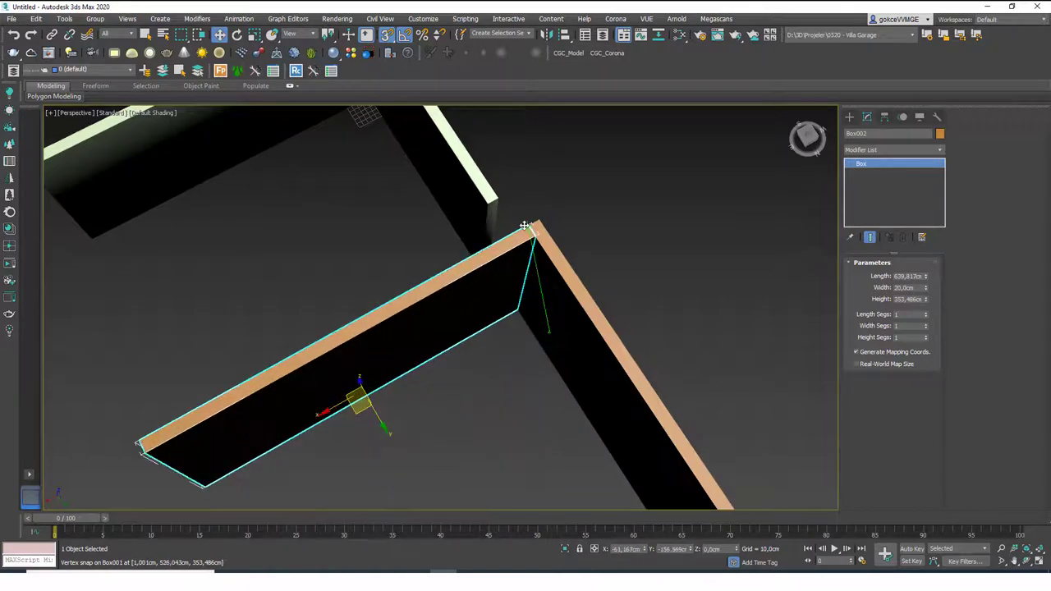
click(596, 201)
alt+middle_drag(575, 328, 545, 255)
middle_drag(534, 172, 524, 343)
scroll(523, 319, down, 4)
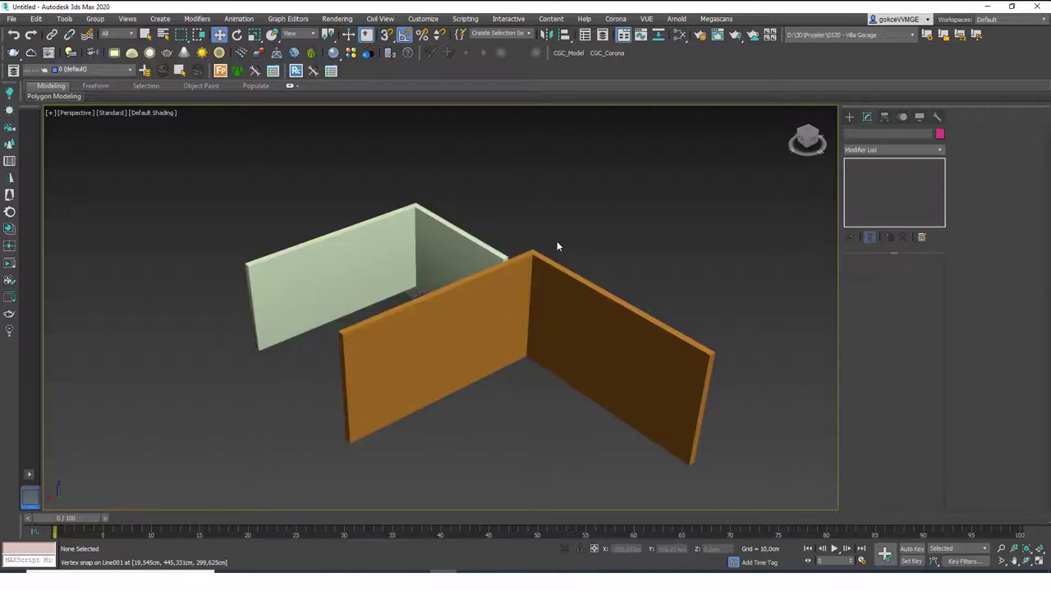
- Add a shared Chamfer modifier to the two box walls
click(533, 261)
scroll(532, 263, up, 6)
scroll(684, 214, down, 2)
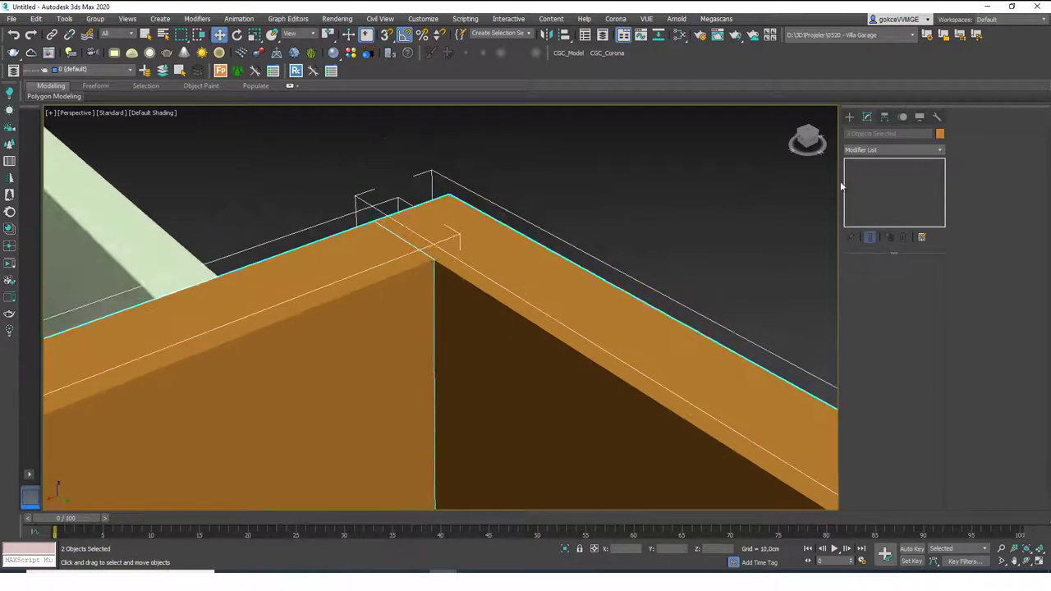
click(871, 152)
text(ch)
key(Return)
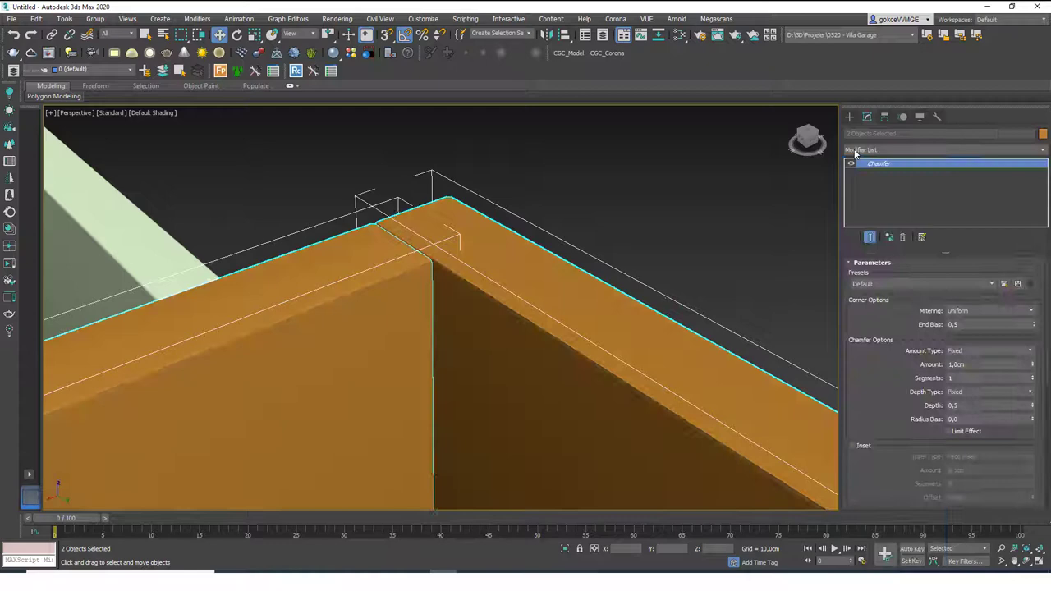
- Inspect the joint between the two box walls and set their shared Chamfer modifier to 2 segments
click(626, 248)
scroll(464, 304, up, 4)
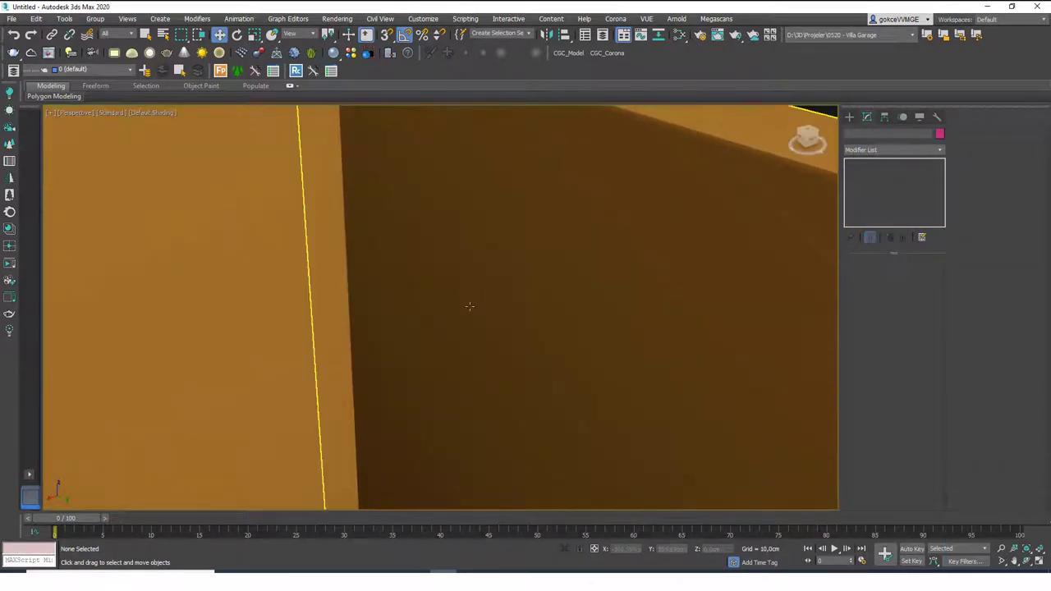
scroll(456, 304, down, 5)
mouse_move(457, 303)
alt+middle_down()
mouse_move(453, 272)
mouse_move(470, 316)
alt+middle_up()
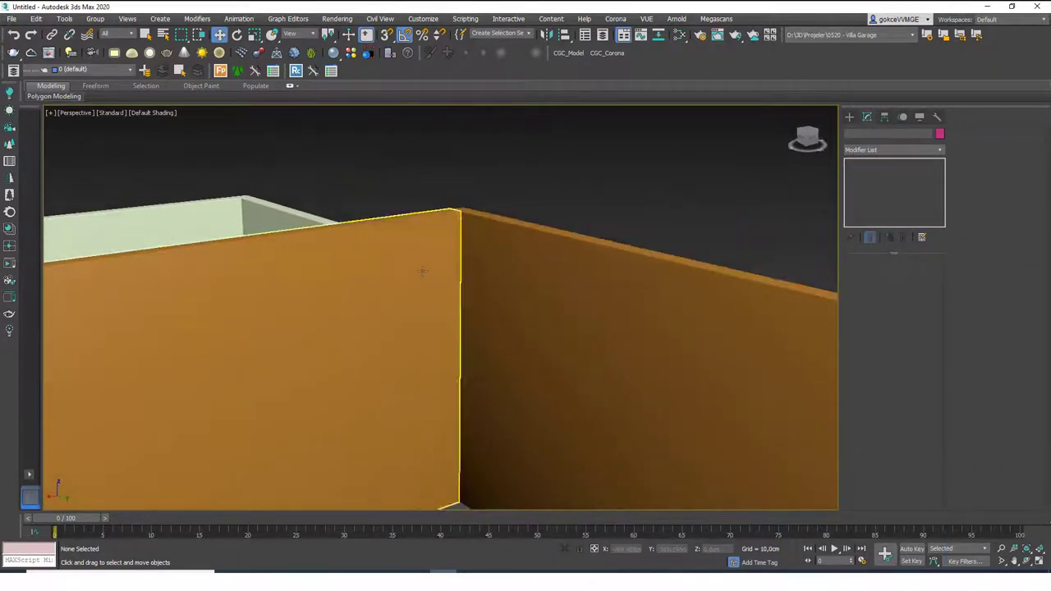
scroll(410, 212, up, 1)
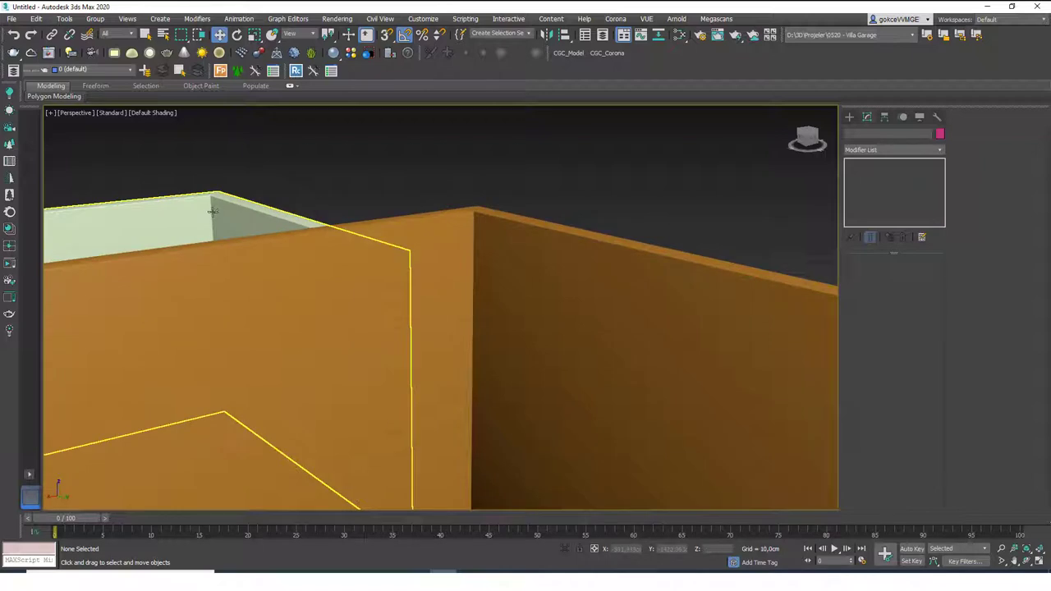
alt+middle_drag(488, 216, 481, 240)
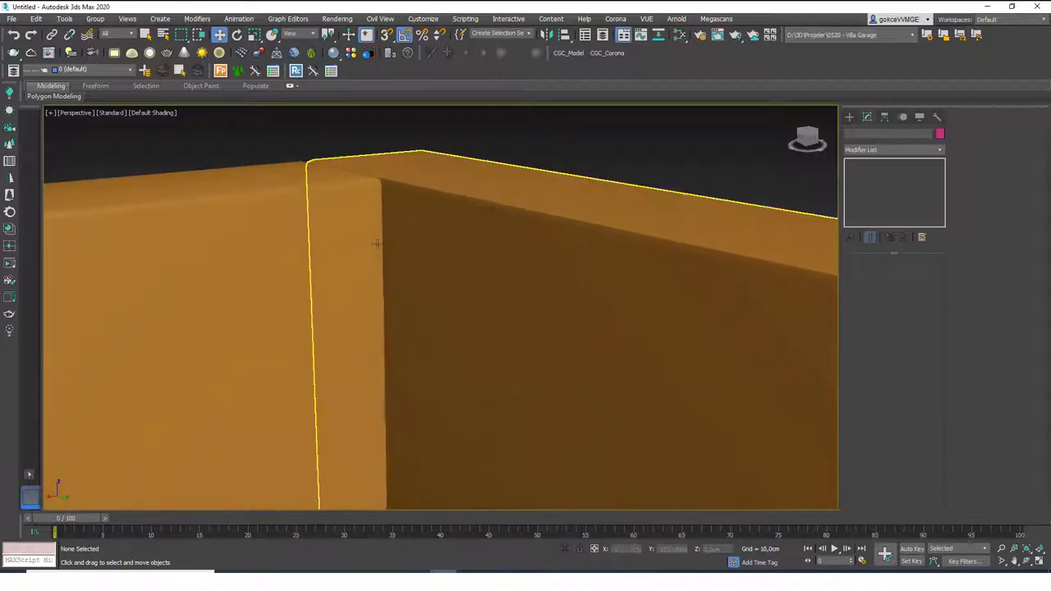
drag(435, 129, 309, 228)
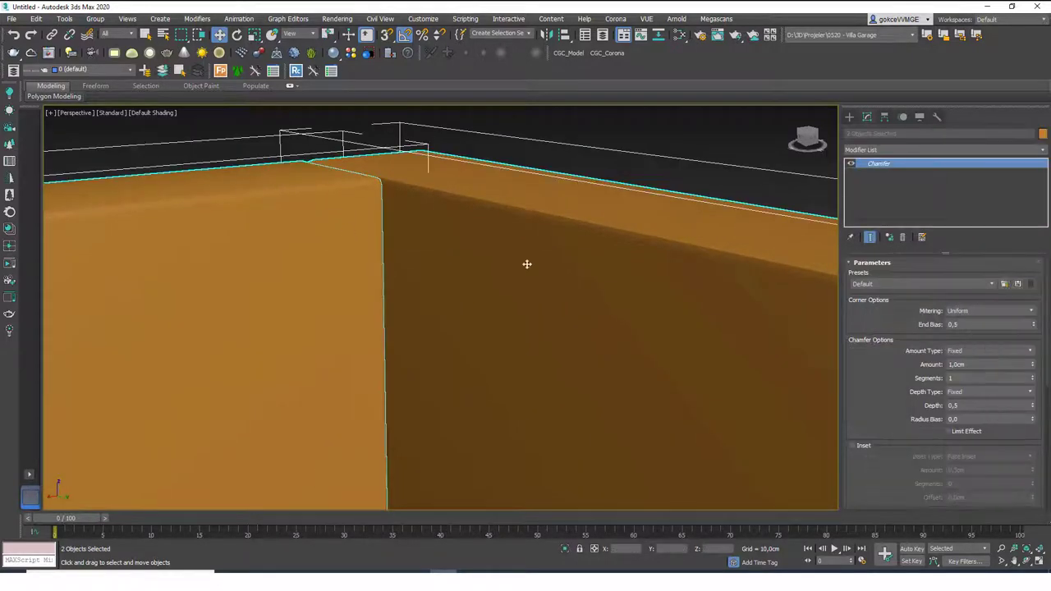
click(968, 378)
text(2)
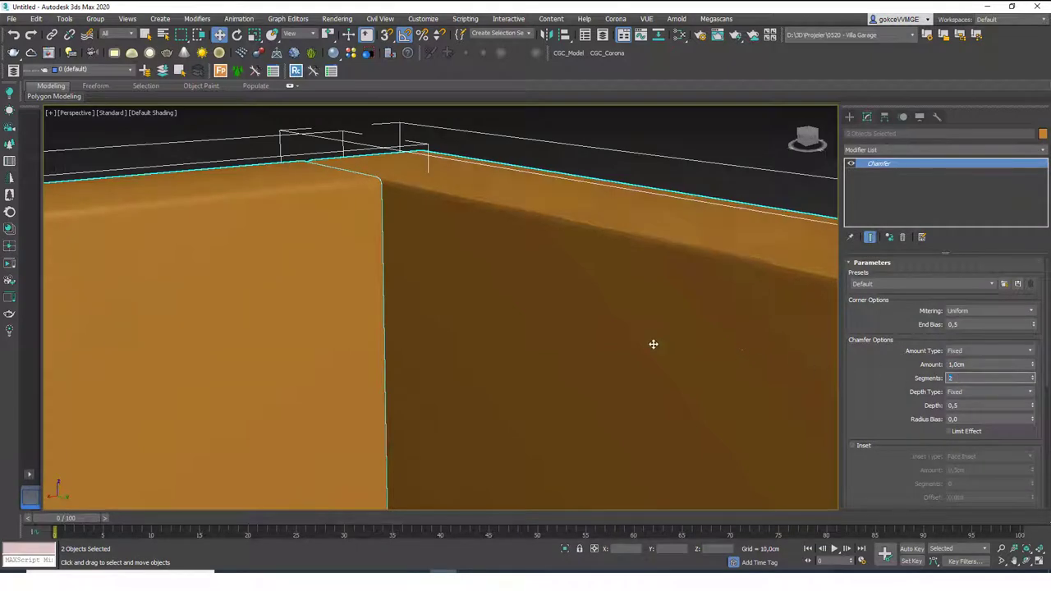
click(532, 115)
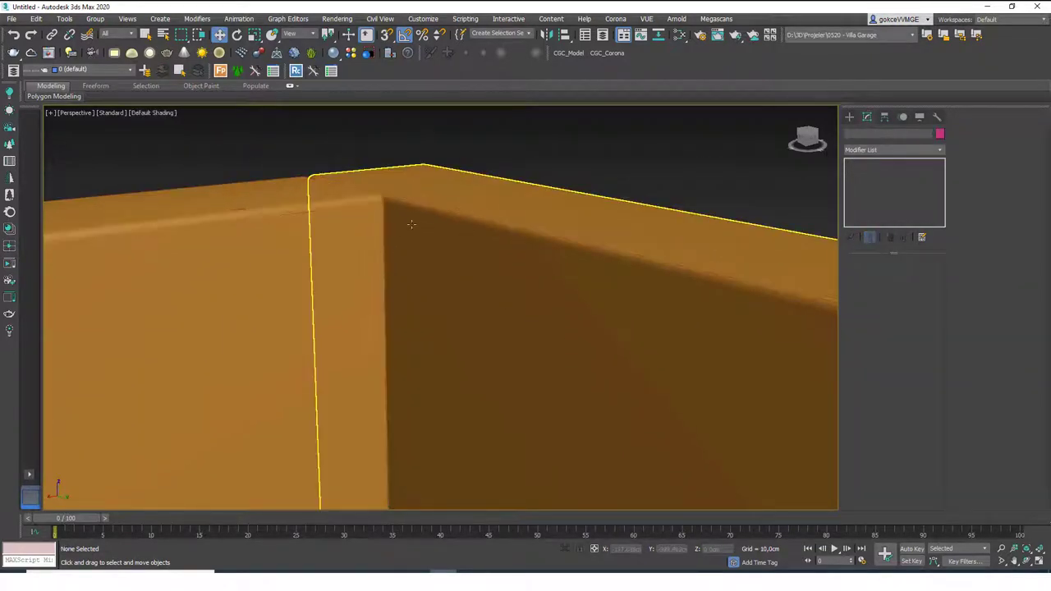
- Delete the two orange box walls, keeping only the extruded spline wall
scroll(411, 269, down, 5)
middle_drag(391, 295, 455, 286)
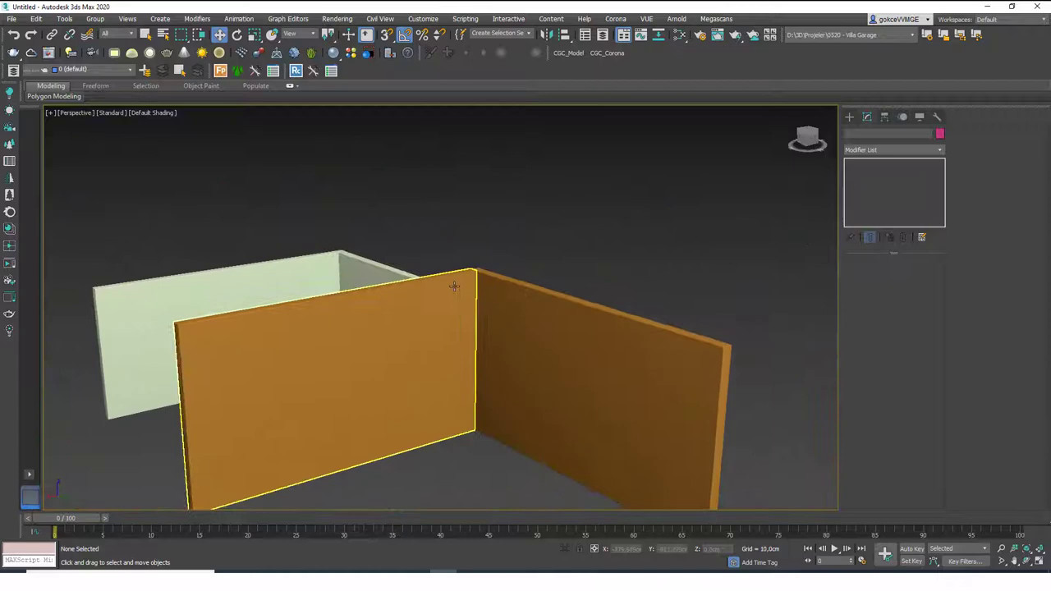
scroll(443, 272, up, 2)
click(491, 279)
key(Delete)
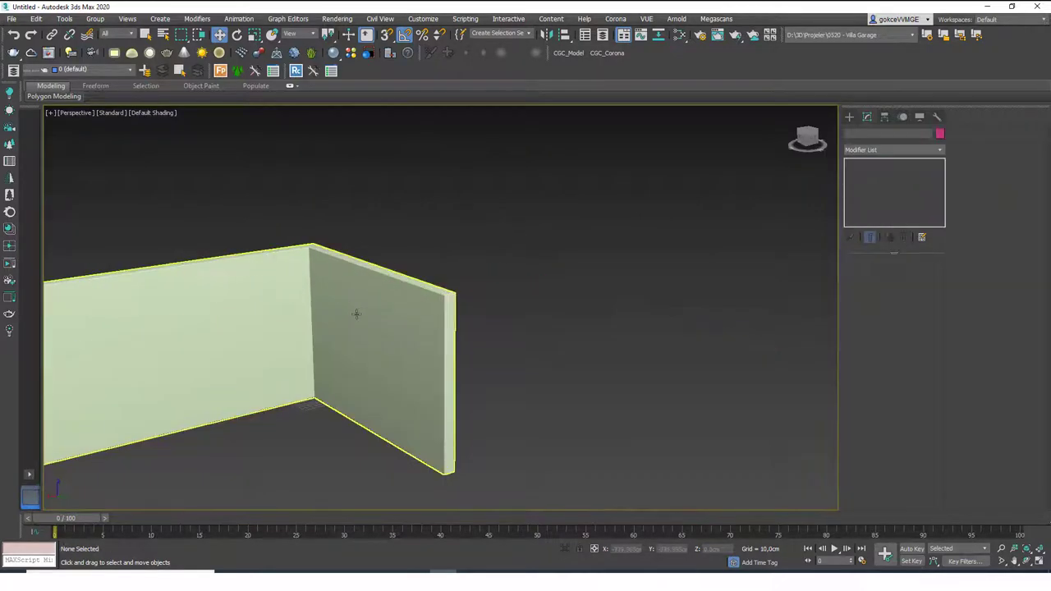
- Remove the Chamfer and Extrude modifiers from the L-shaped spline wall
click(312, 293)
scroll(462, 171, up, 10)
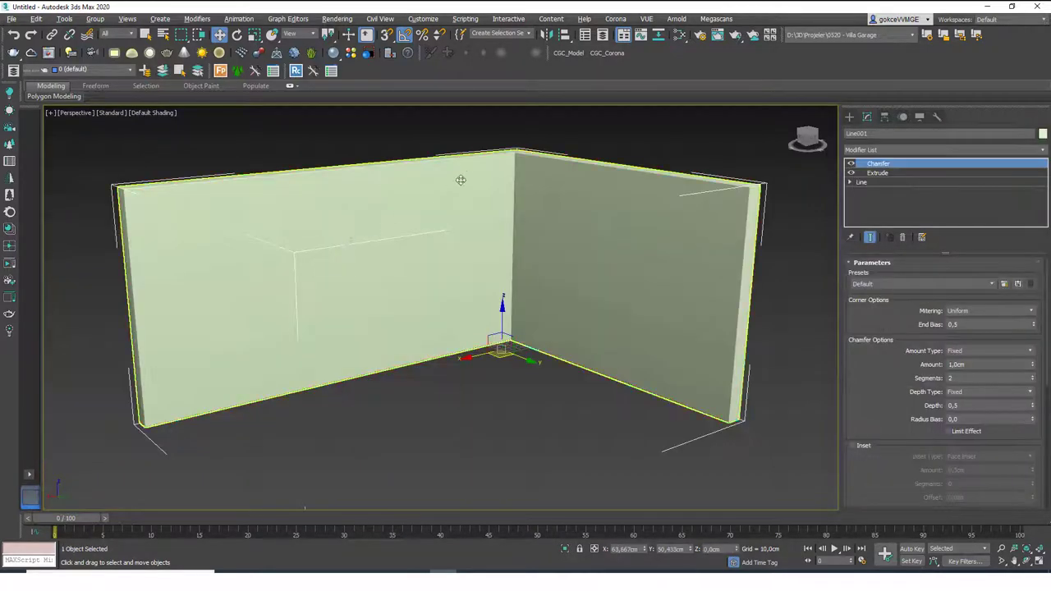
scroll(540, 213, down, 10)
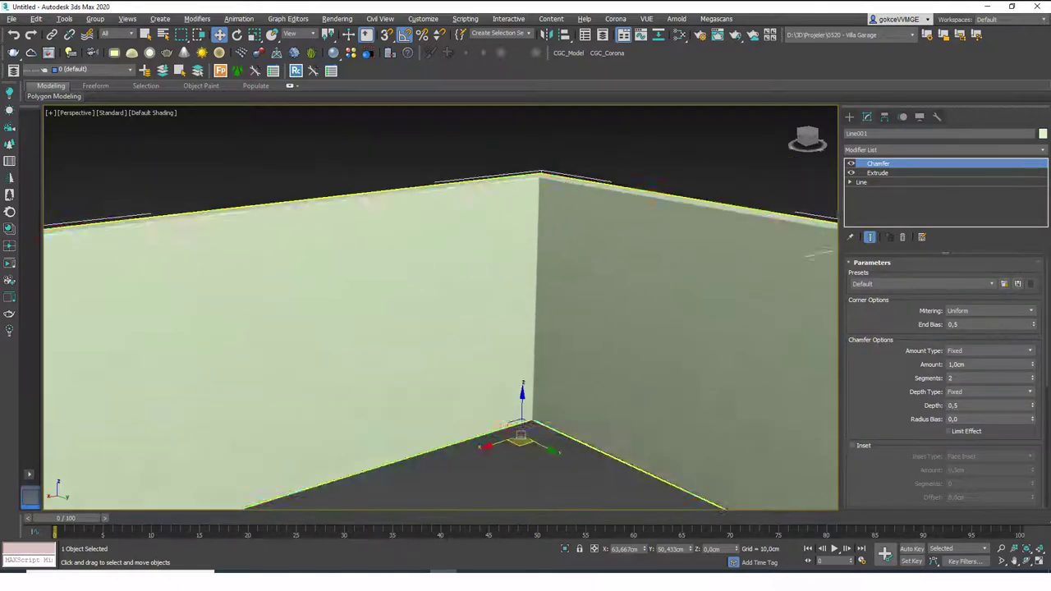
click(902, 237)
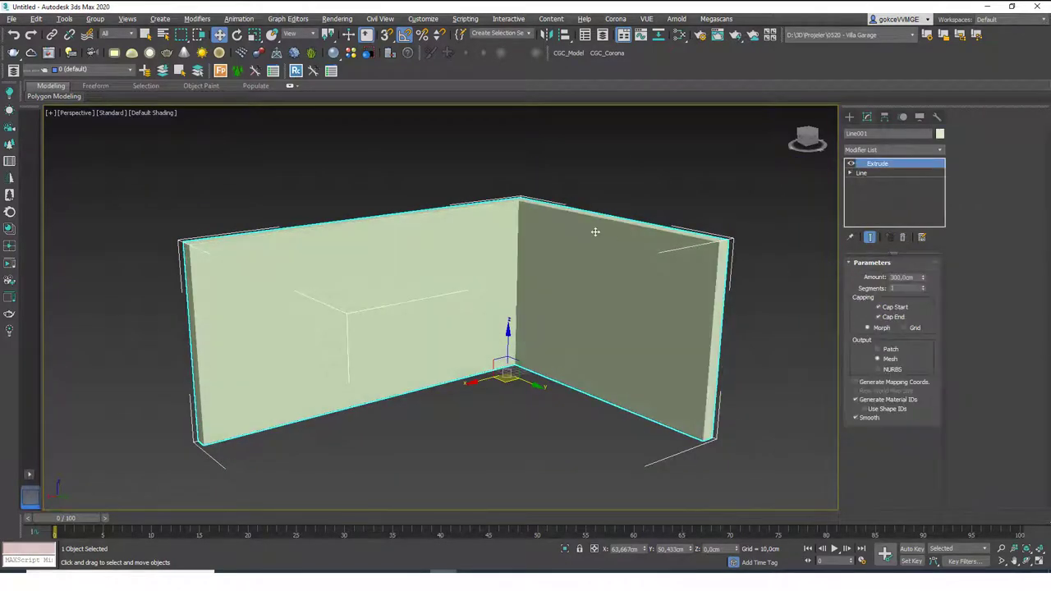
alt+middle_drag(362, 257, 529, 321)
click(903, 237)
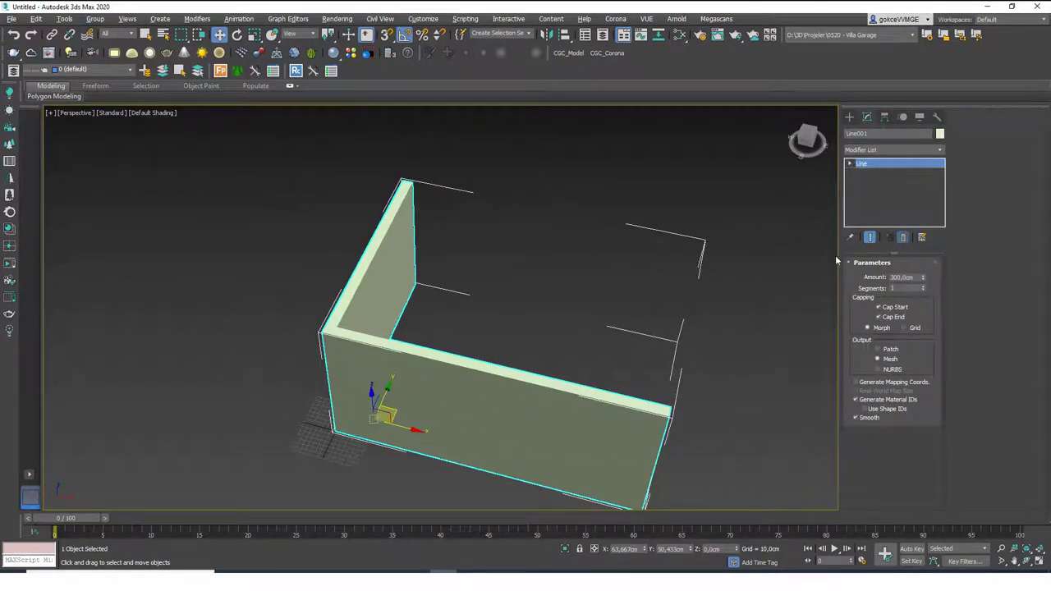
- In the top view, draw an upright rectangle spline about 237 cm long and 54 cm wide inside the L outline
key(t)
scroll(480, 333, down, 5)
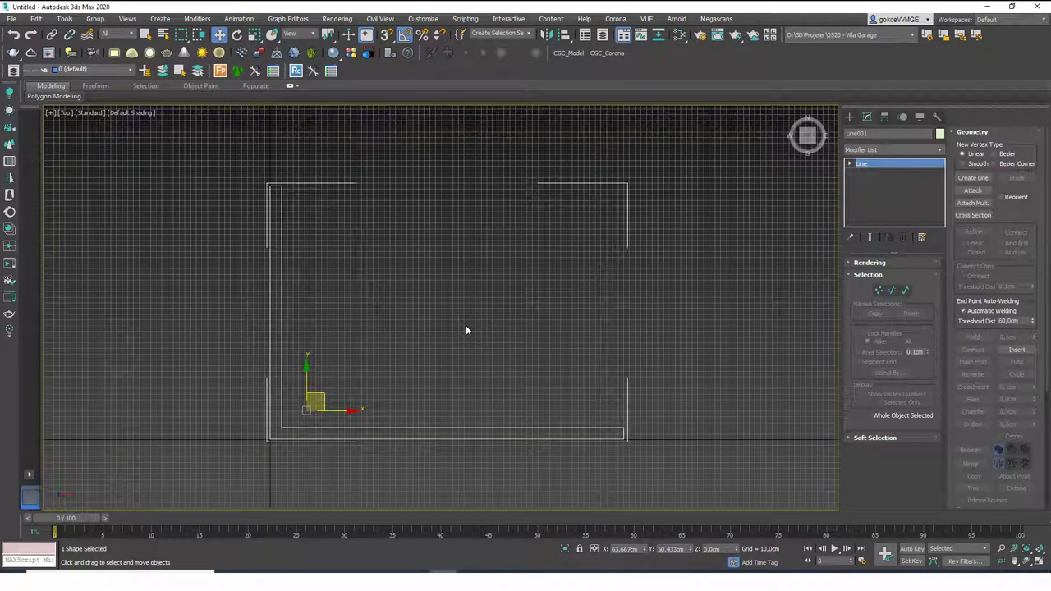
click(850, 118)
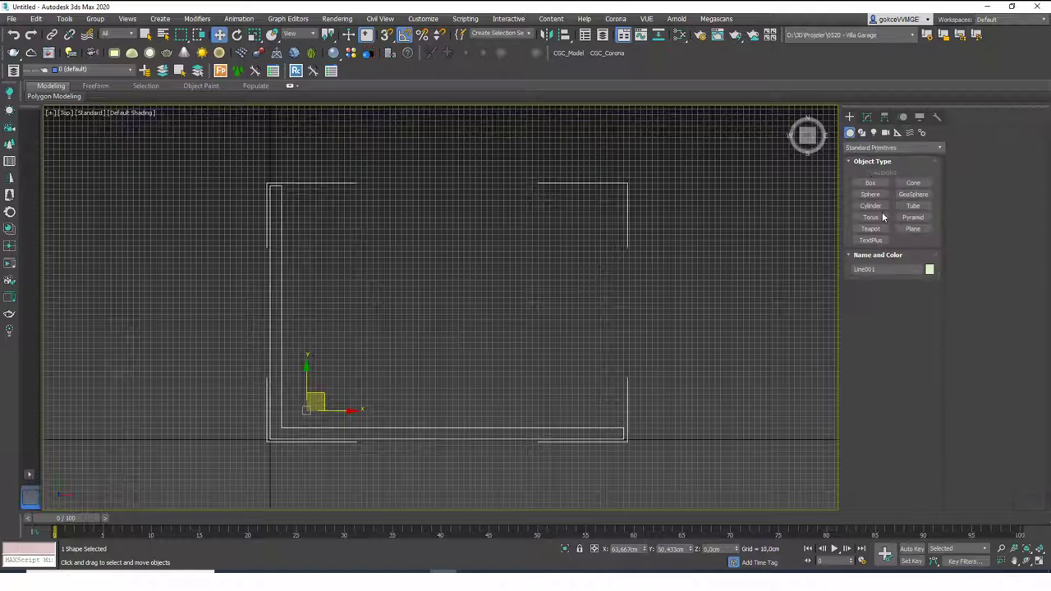
click(864, 133)
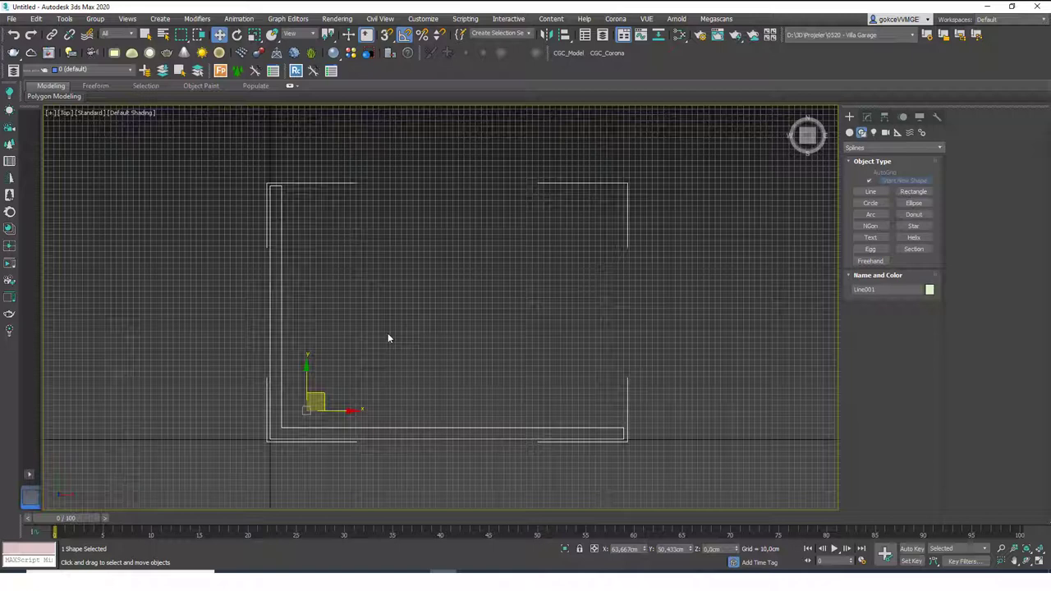
click(914, 191)
drag(386, 380, 418, 245)
- Set the rectangle's length to 250 cm and its width to 10 cm
click(868, 116)
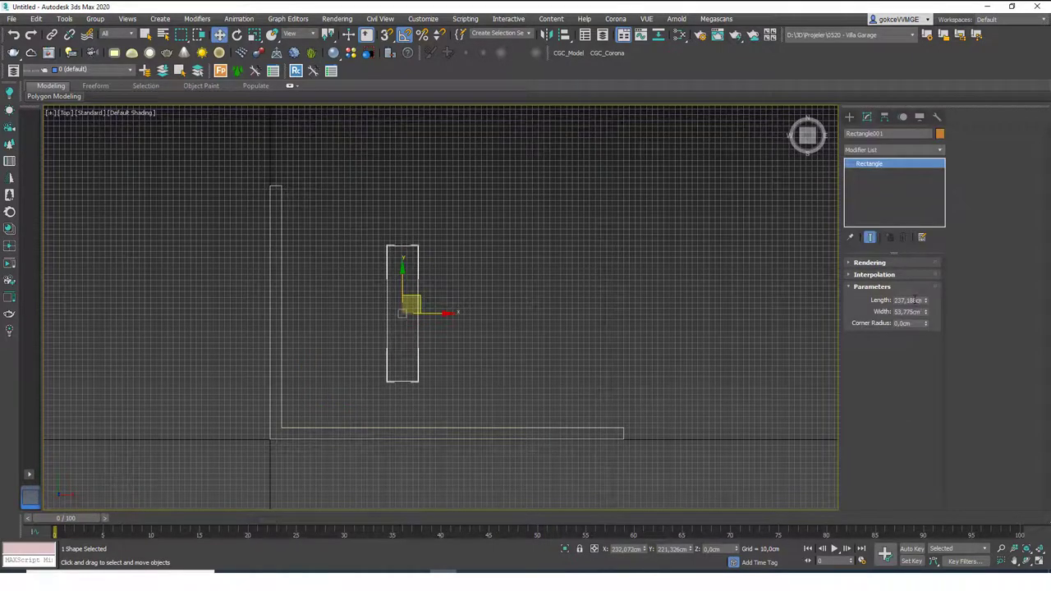
double_click(914, 301)
text(250)
key(Tab)
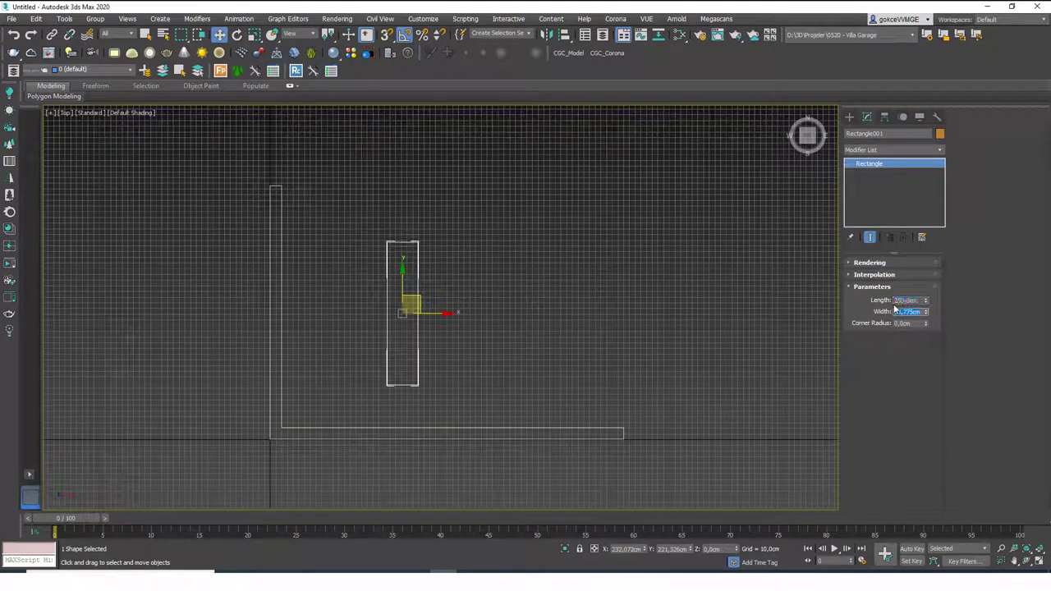
text(10)
key(Tab)
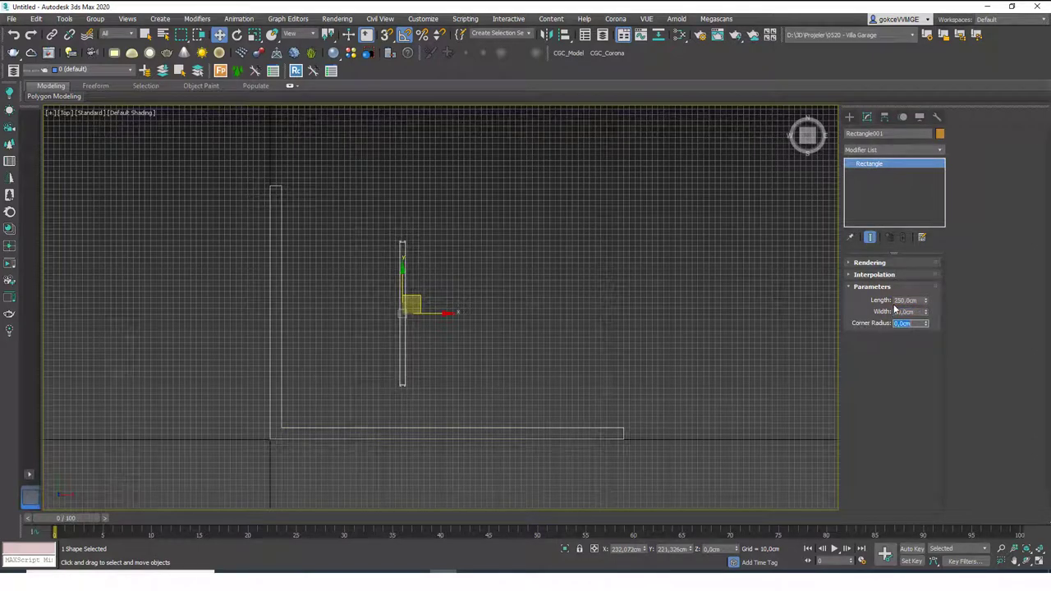
- Move the rectangle with vertex snapping so its lower-left corner meets the inner corner of the L outline
scroll(381, 400, up, 1)
scroll(468, 326, up, 5)
middle_drag(402, 388, 488, 329)
key(t)
key(z)
scroll(488, 335, down, 4)
scroll(488, 327, up, 3)
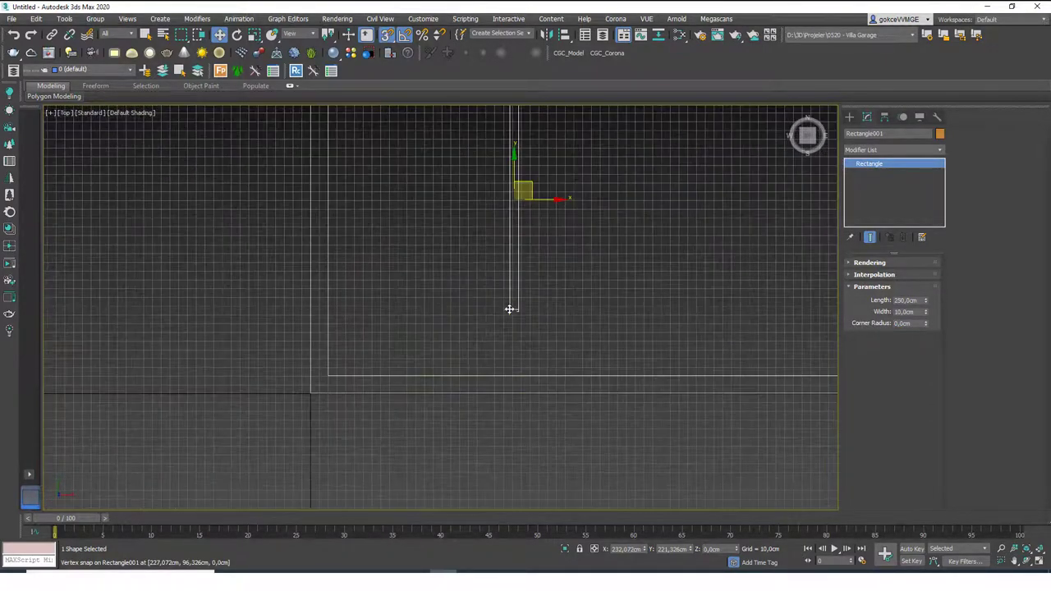
drag(510, 310, 335, 374)
- Turn snapping off and offset the rectangle along X with relative coordinates to near the middle of the L's horizontal leg
scroll(367, 345, down, 3)
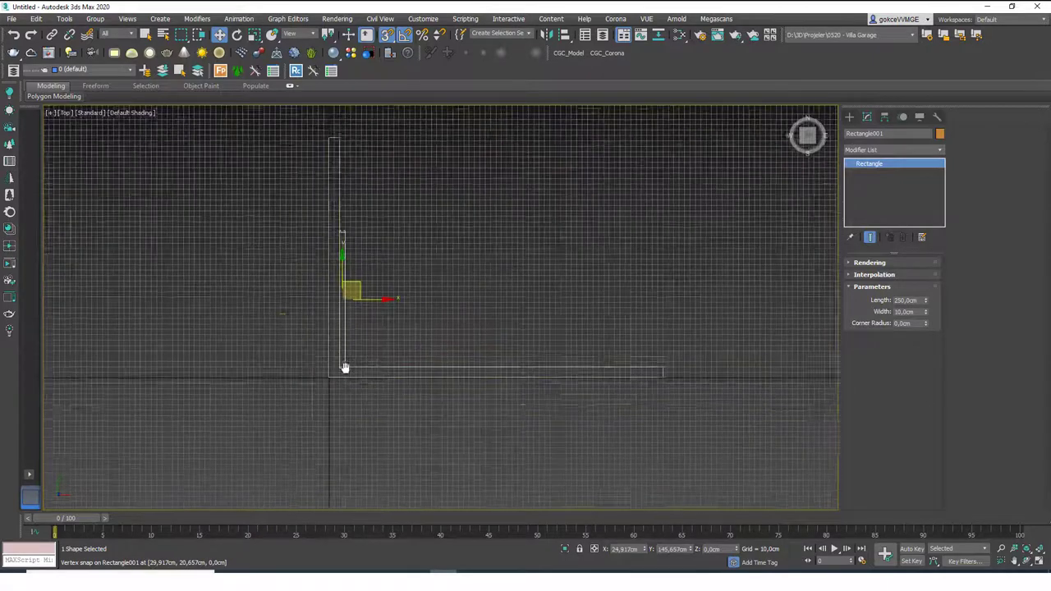
middle_drag(345, 368, 298, 399)
key(s)
click(594, 549)
double_click(622, 548)
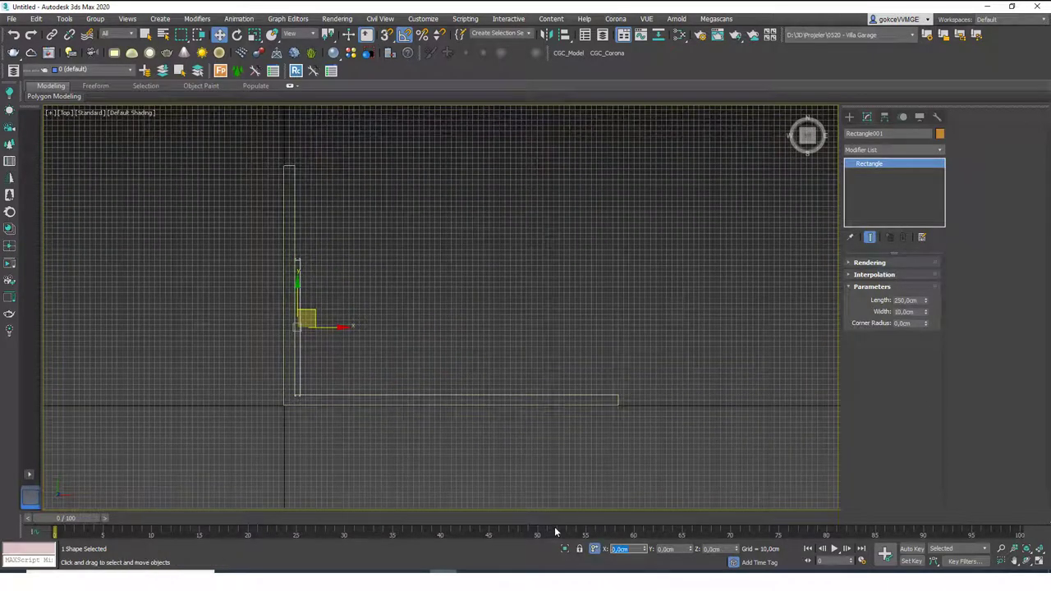
key(Return)
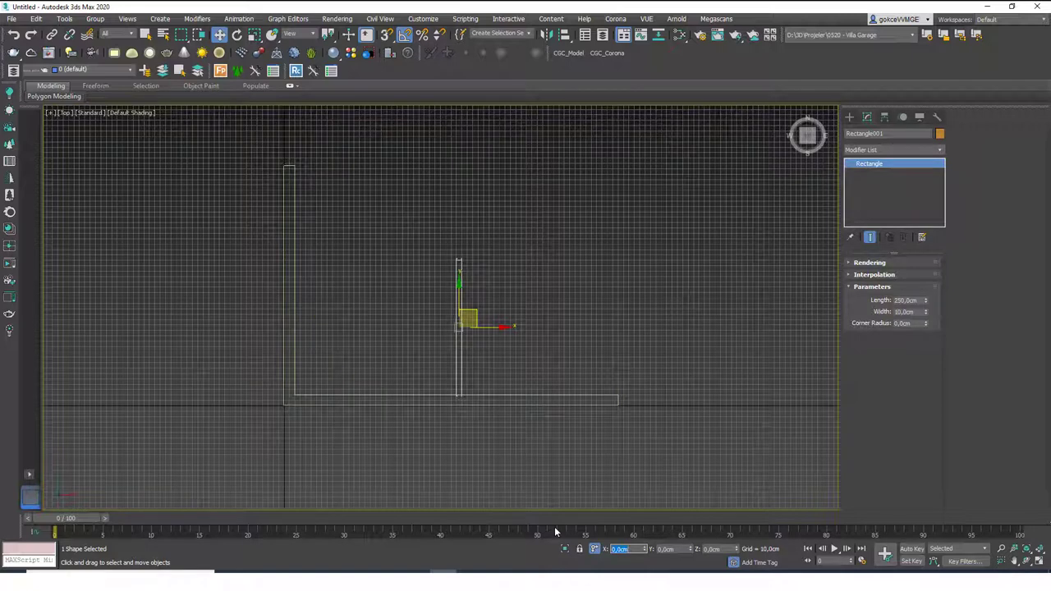
- Deselect the rectangle and hide the viewport grid
key(Delete)
key(g)
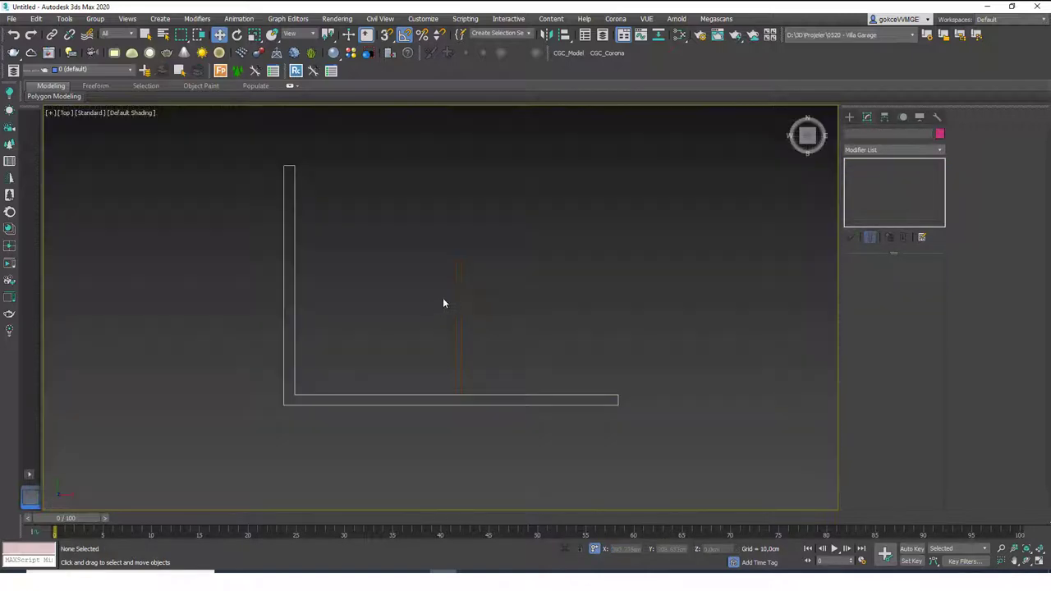
middle_drag(444, 299, 443, 290)
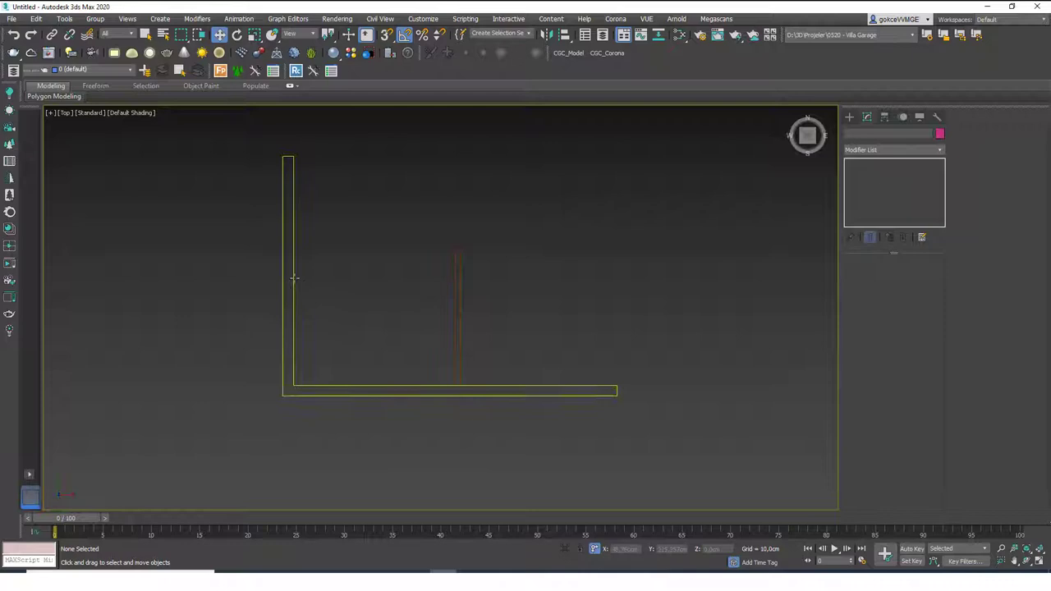
- Try a shared 300 cm Extrude on the L outline and the rectangle, inspect their junction, and remove the modifier
drag(481, 229, 423, 287)
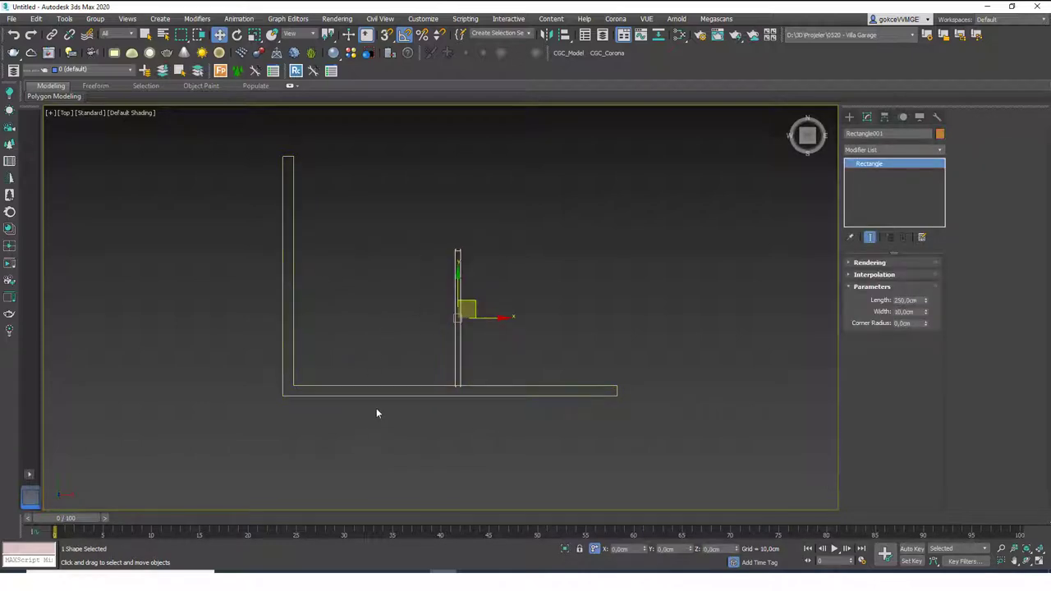
drag(375, 413, 740, 240)
click(882, 150)
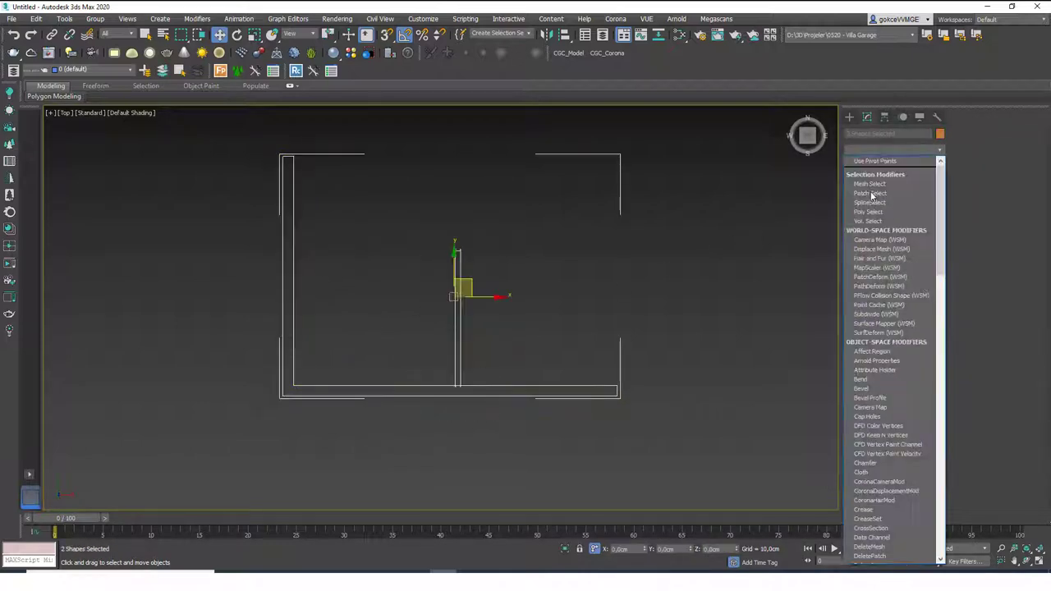
text(ex)
click(875, 164)
alt+middle_drag(480, 351, 375, 266)
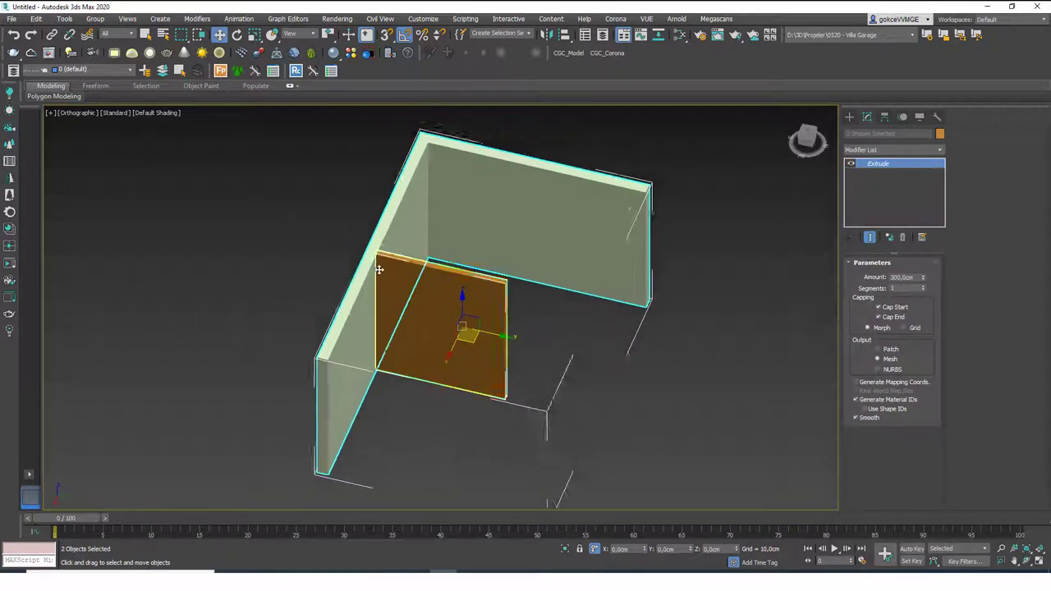
scroll(380, 266, up, 10)
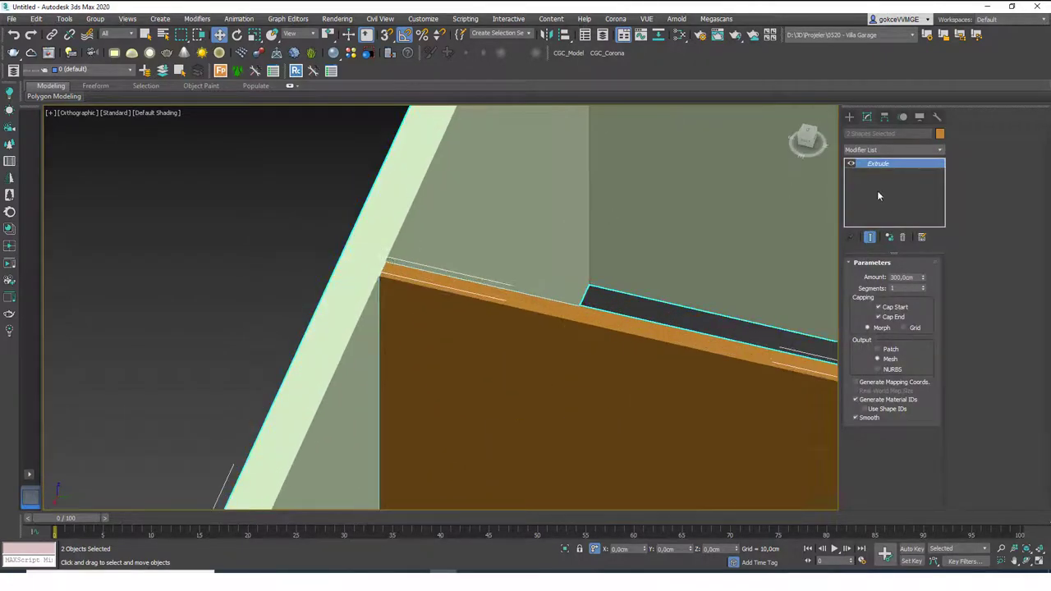
click(903, 237)
- In the top view, attach the rectangle to the L-shaped line as one shape and deselect it
scroll(522, 367, down, 8)
alt+middle_drag(522, 368, 448, 368)
key(t)
scroll(475, 358, up, 6)
scroll(512, 351, down, 2)
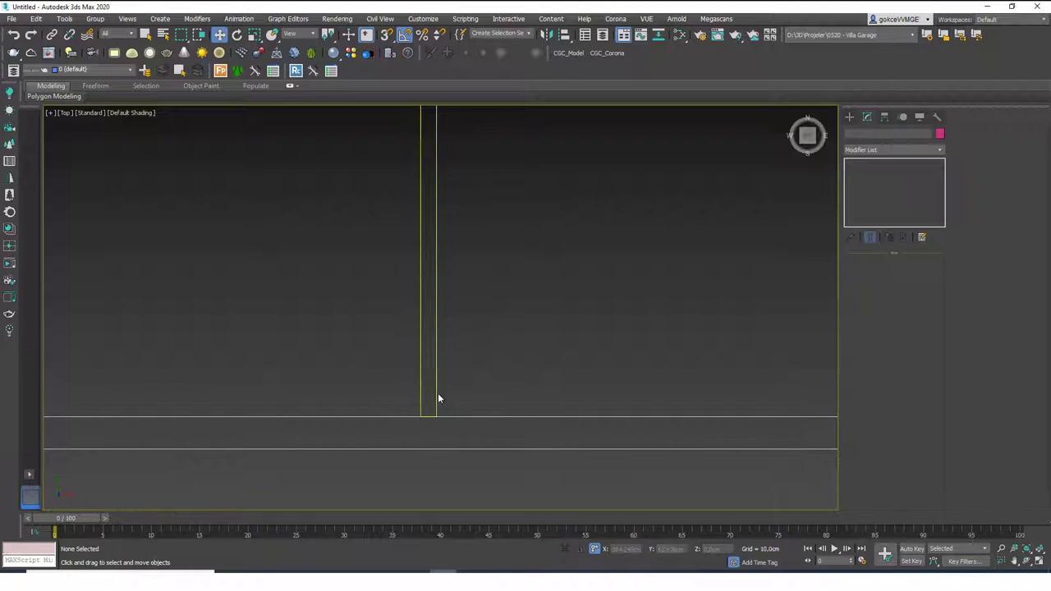
click(570, 417)
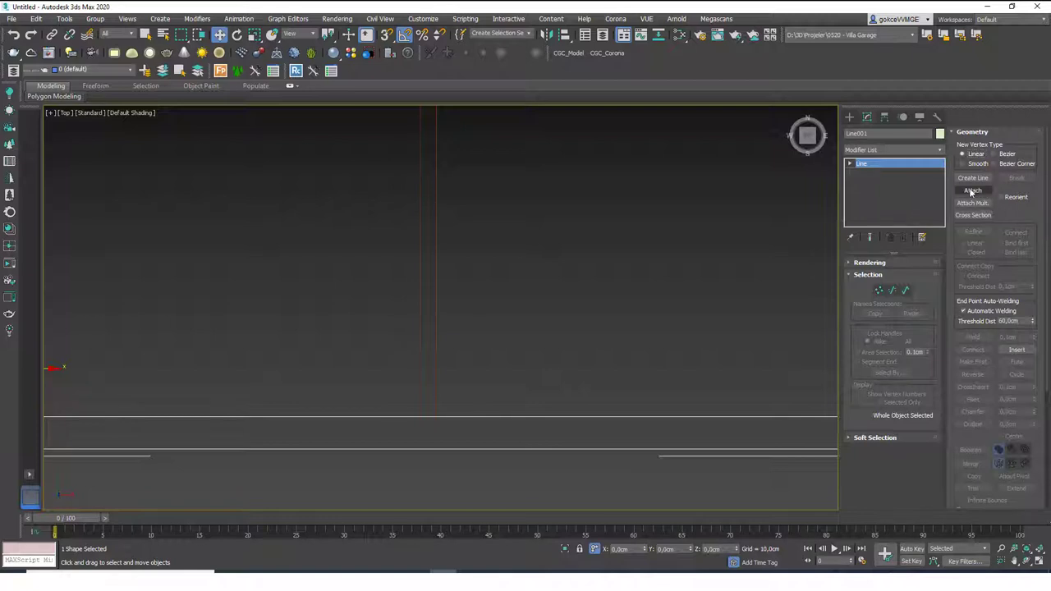
click(973, 190)
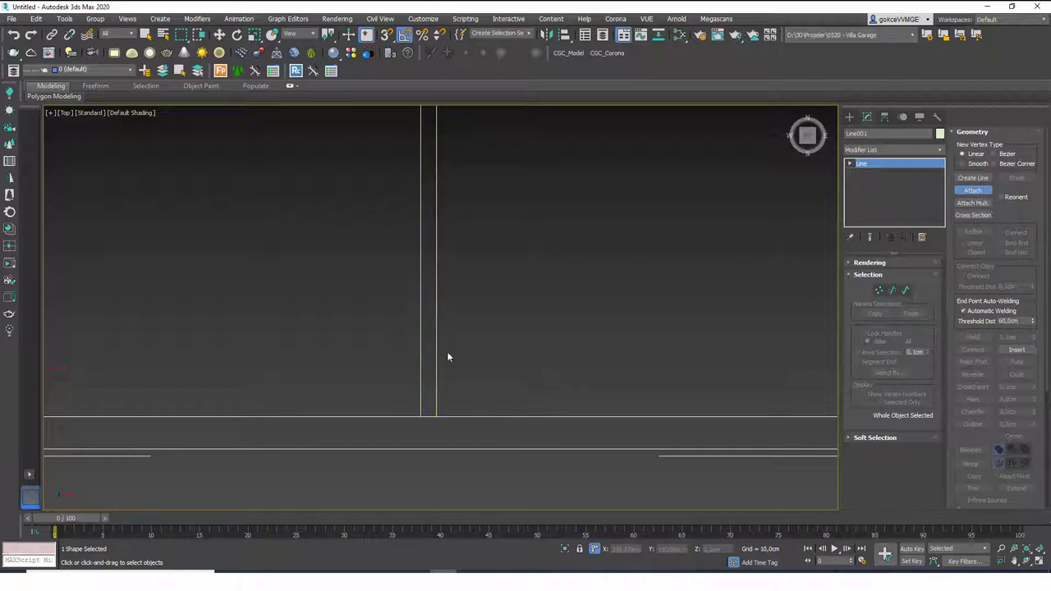
right_click(491, 303)
key(Delete)
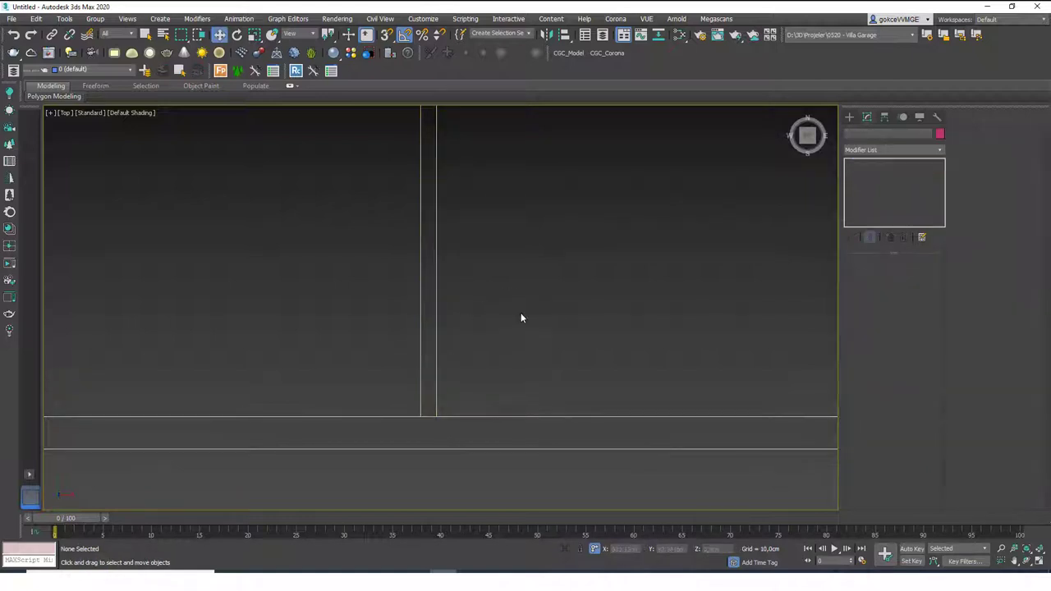
- Select the combined shape and undo attaching the rectangle to the L-shaped line
scroll(493, 325, down, 4)
drag(537, 330, 512, 388)
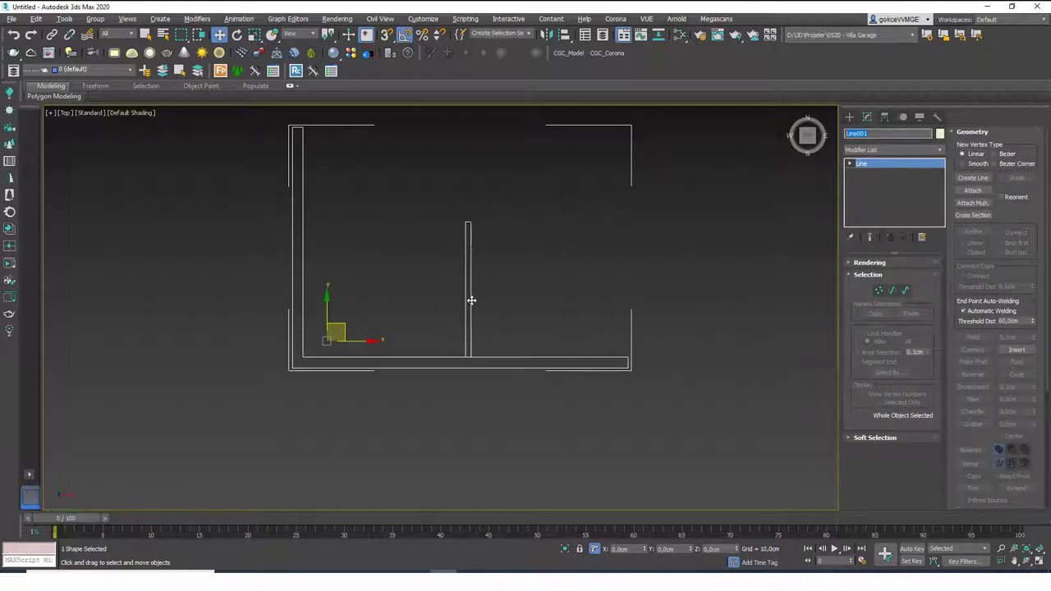
middle_drag(469, 298, 473, 279)
key(ctrl+z)
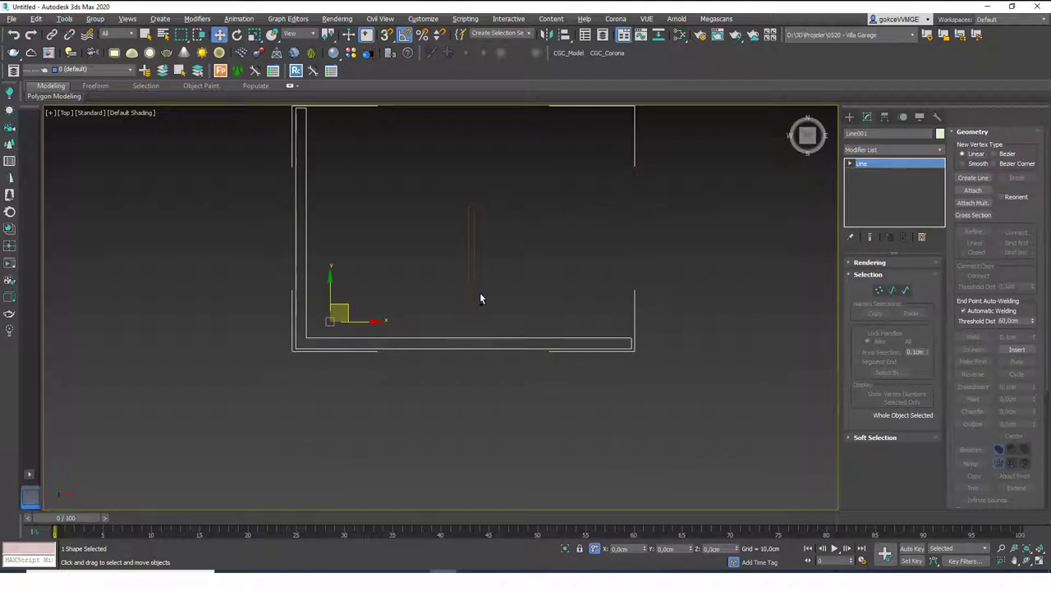
- Rename the L-shaped line as Walls and the partition rectangle as InnerWall1
middle_drag(537, 285, 536, 296)
click(569, 317)
click(581, 350)
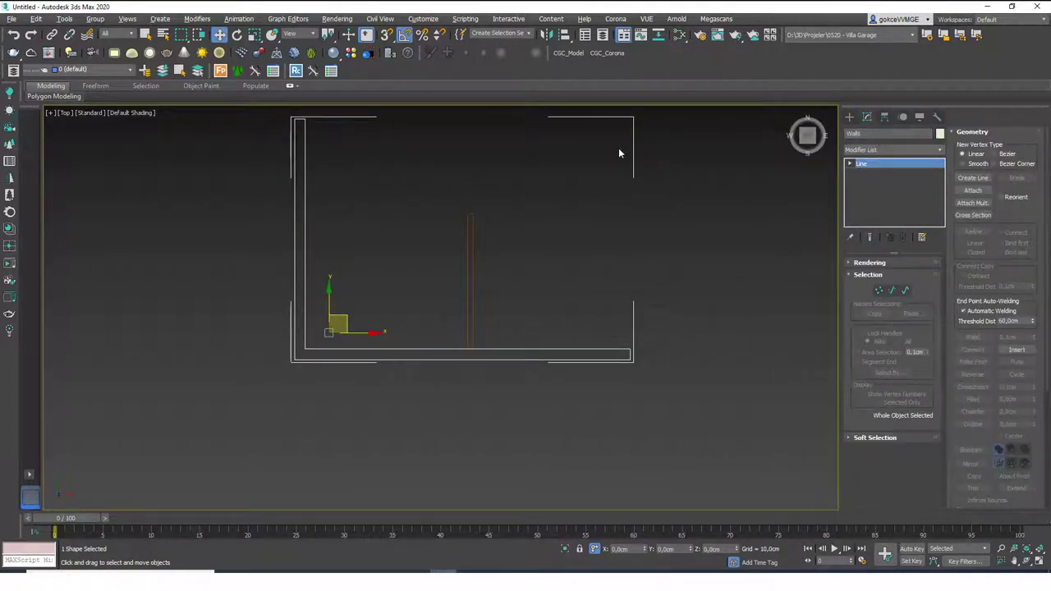
click(473, 242)
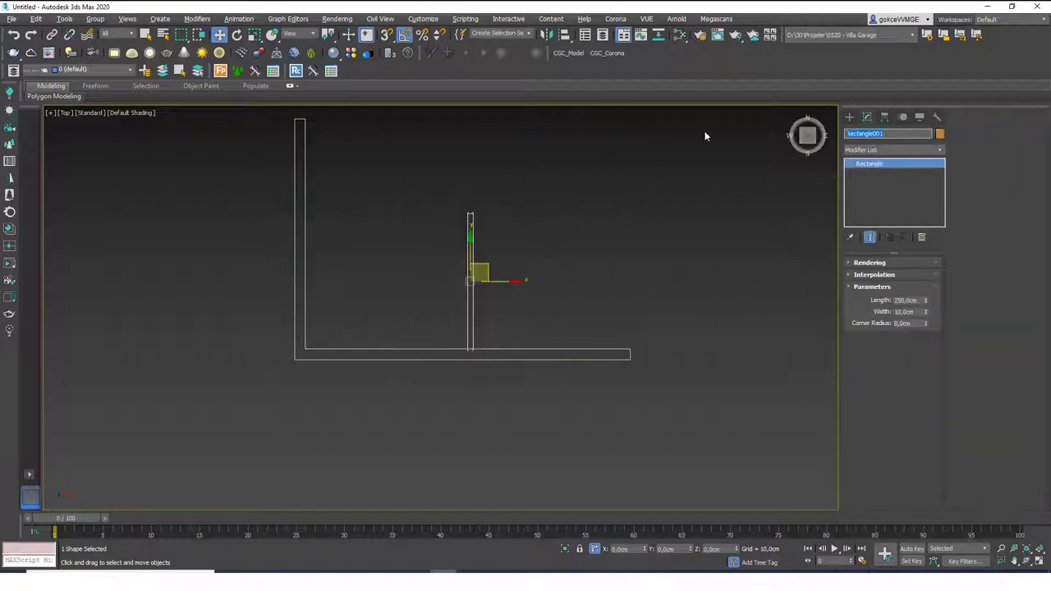
text(Innerjeall1)
key(Return)
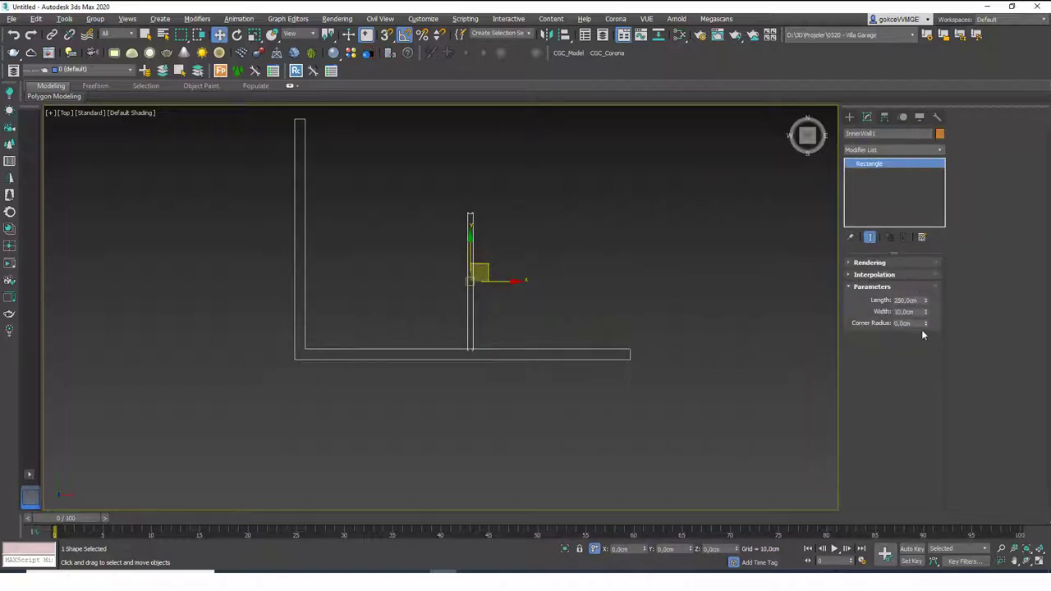
- Attach the InnerWall1 rectangle to the Walls line and deselect the combined shape
click(912, 300)
drag(605, 312, 577, 381)
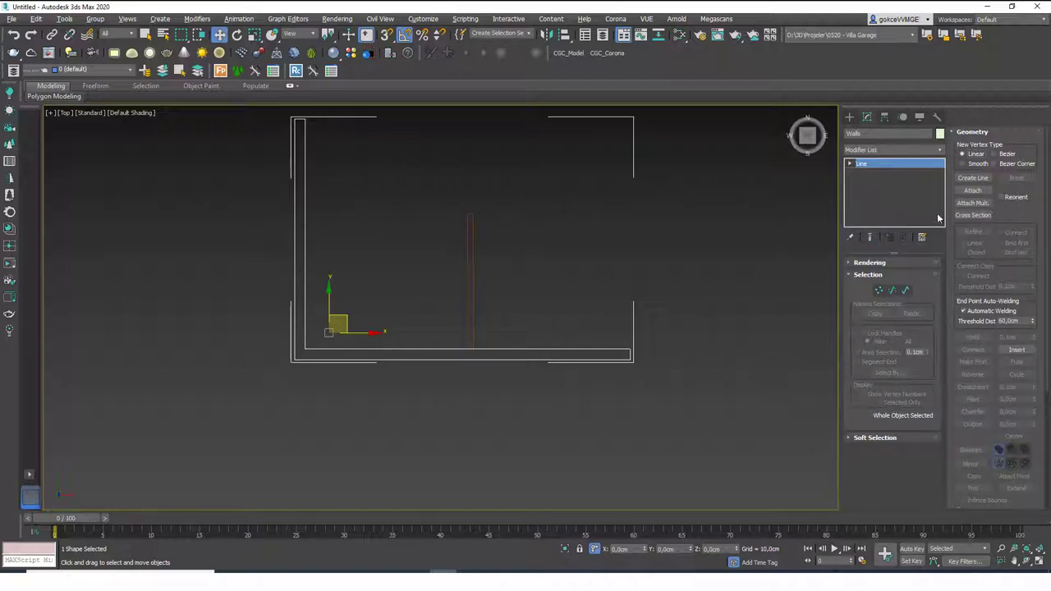
click(972, 190)
click(472, 265)
click(498, 288)
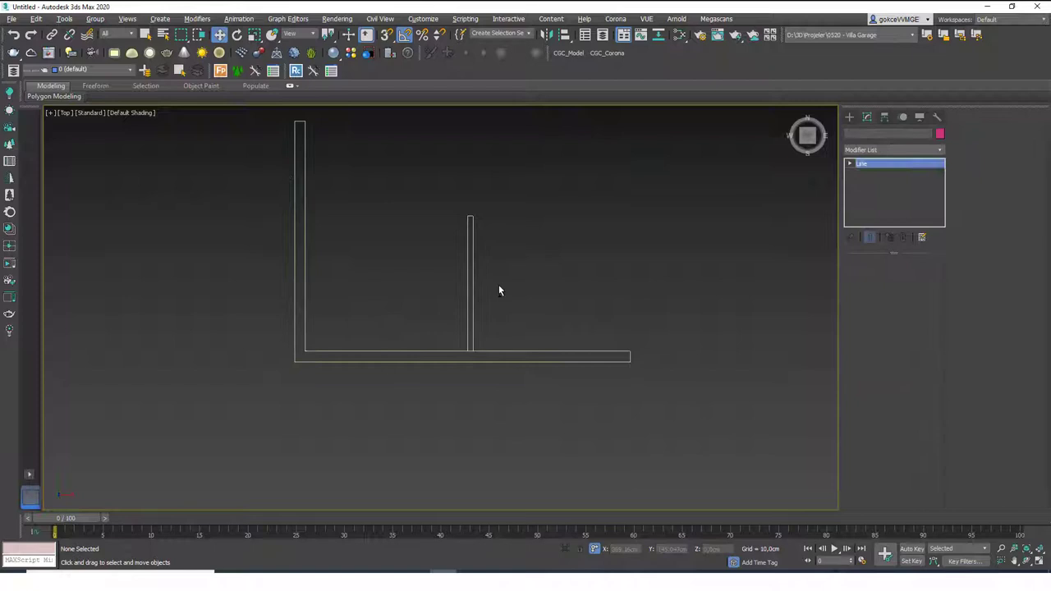
- Undo attaching InnerWall1 to Walls so both are separate shapes again
key(ctrl+z)
key(ctrl+z)
key(ctrl+z)
middle_drag(288, 271, 287, 277)
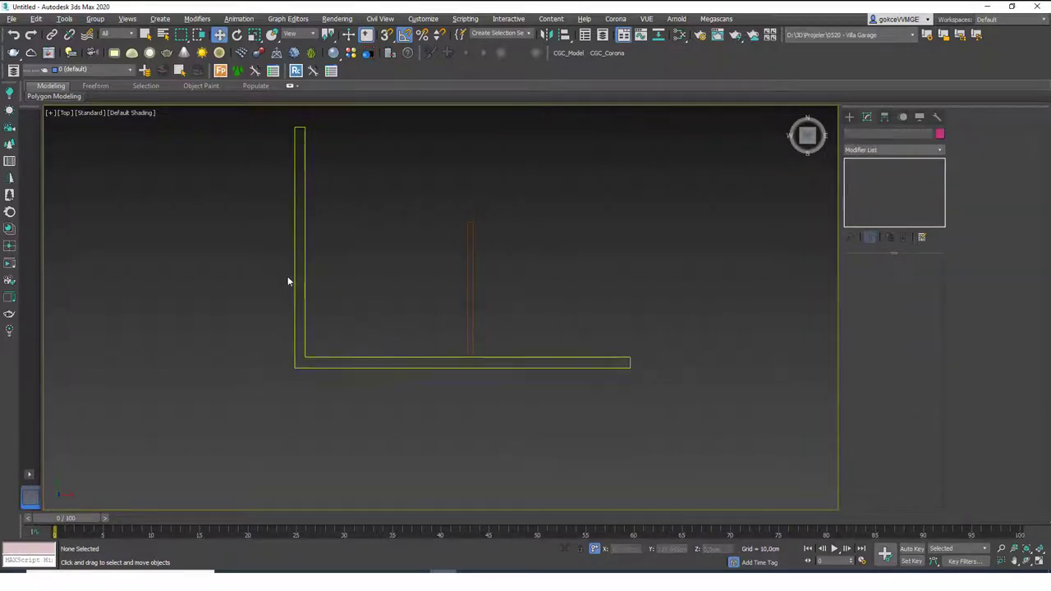
- Open the Scene Explorer beside the wall outline and expand the default layer to list its objects
click(64, 18)
click(78, 47)
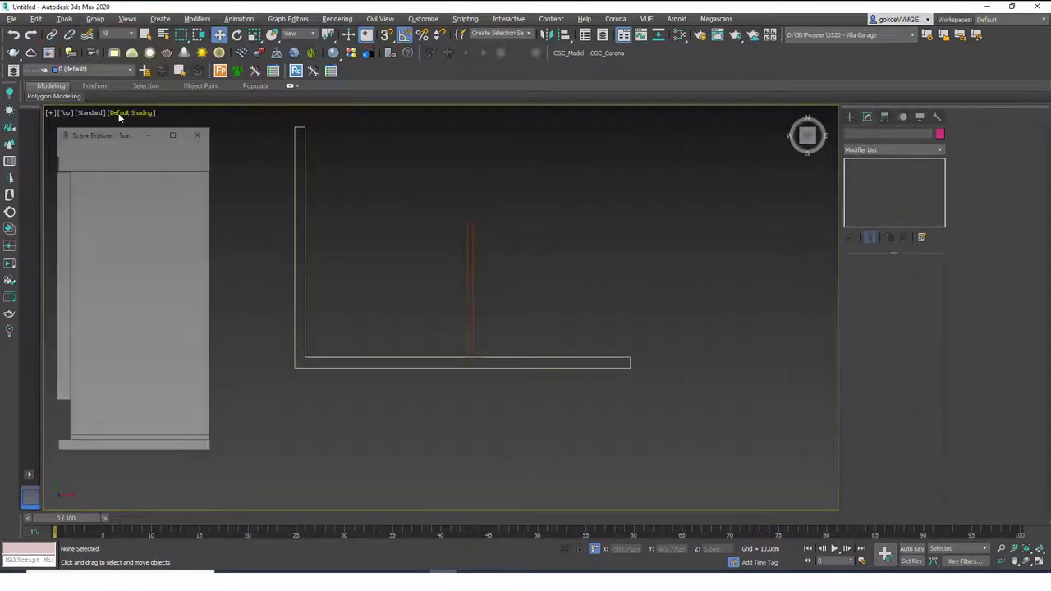
drag(120, 131, 141, 118)
click(100, 168)
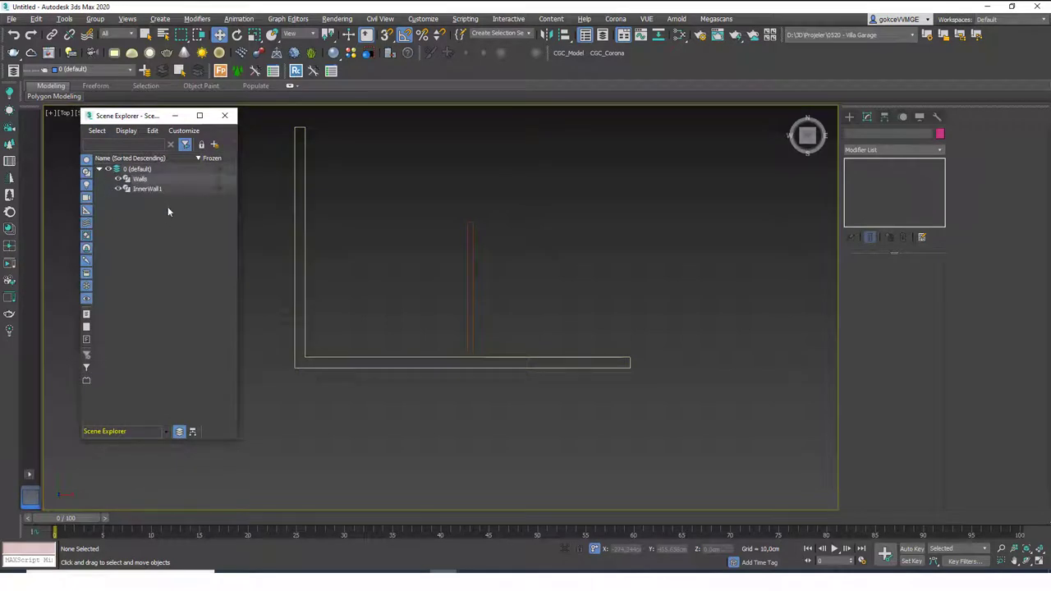
- Select the Walls line and attach the InnerWall1 rectangle to it
click(158, 179)
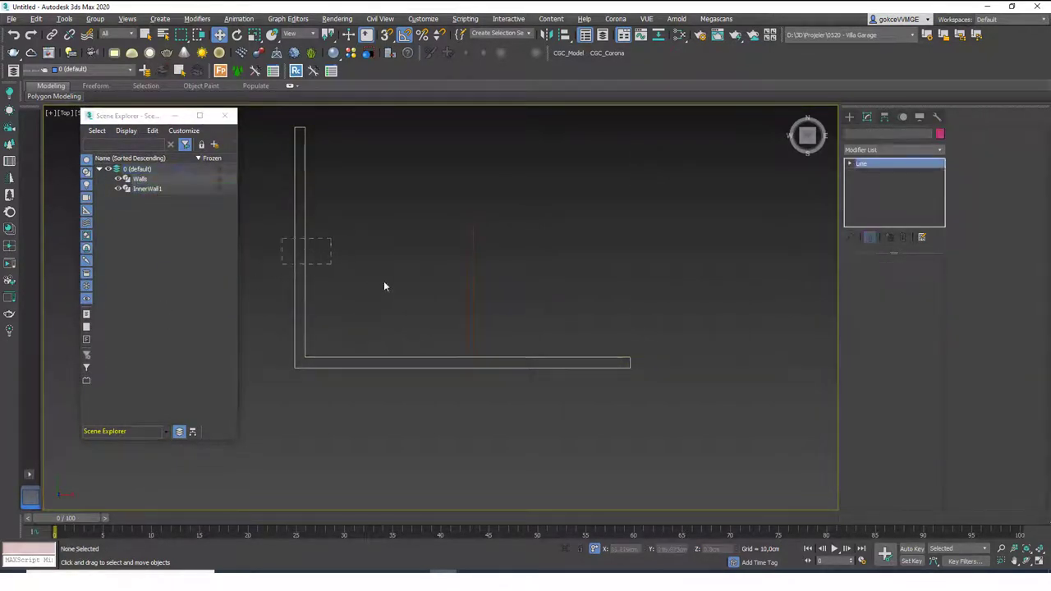
click(984, 191)
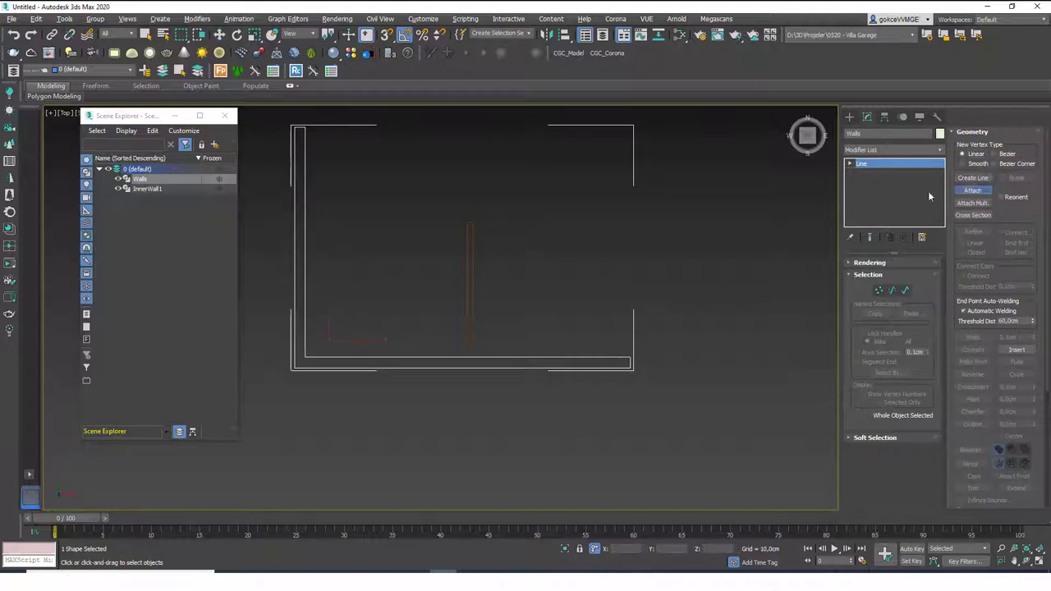
click(473, 287)
key(w)
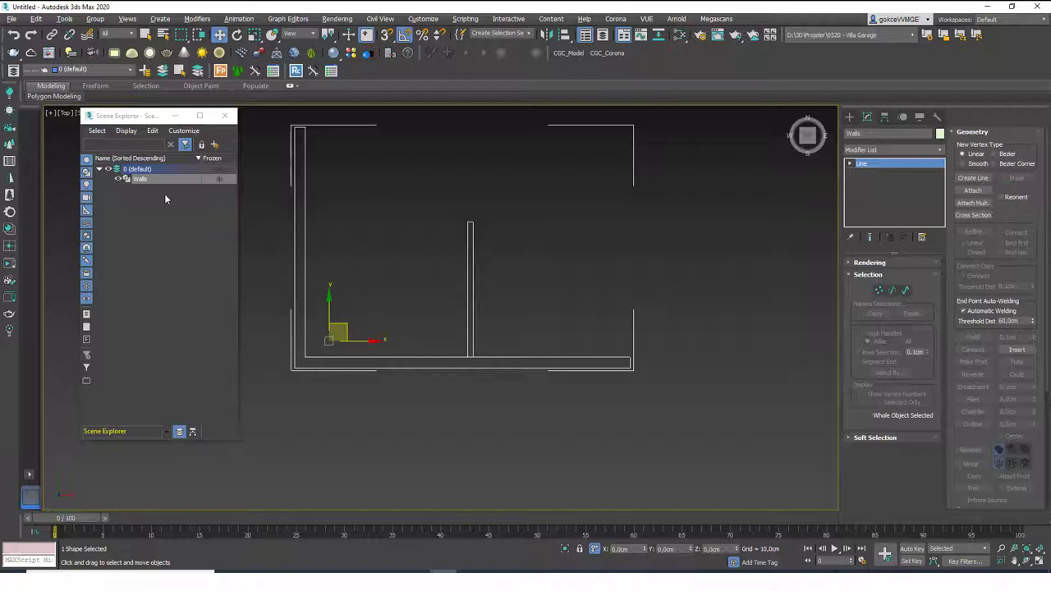
- Add a 300 cm Extrude modifier to Walls and inspect the junction between the partition and the L-shaped wall
scroll(481, 327, up, 4)
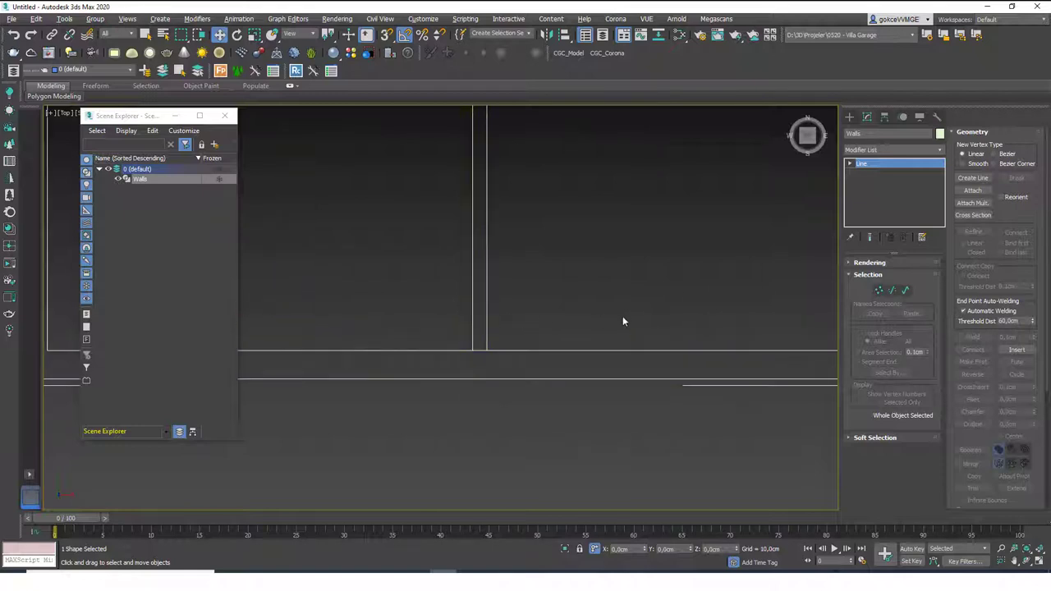
click(900, 149)
text(ex)
click(881, 163)
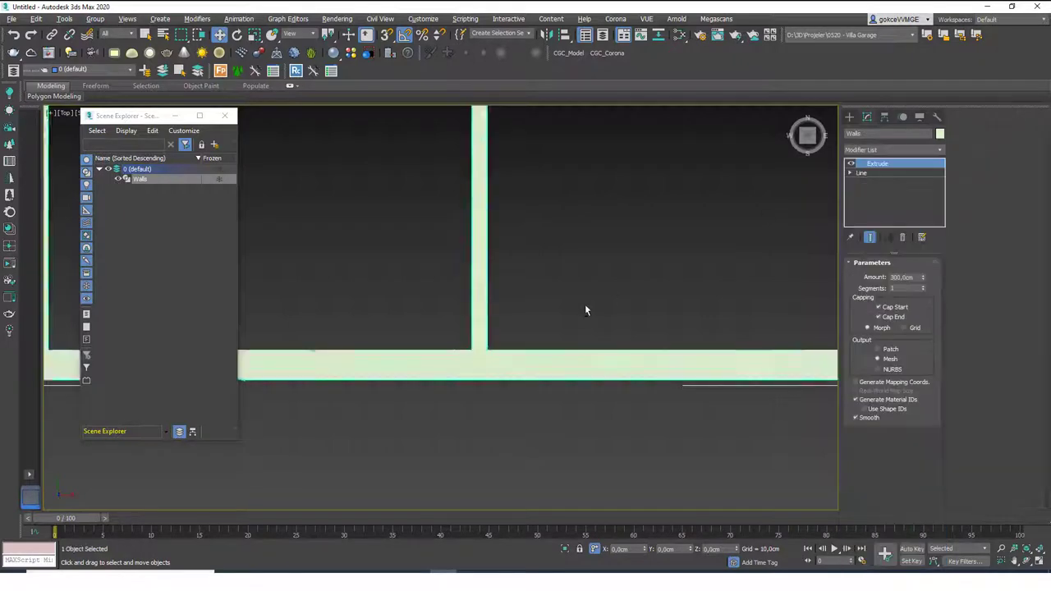
alt+middle_drag(585, 306, 417, 291)
middle_drag(341, 256, 451, 275)
middle_drag(515, 124, 523, 370)
scroll(516, 274, up, 3)
scroll(515, 274, down, 1)
- Add a Chamfer modifier with a 1 cm amount to Walls and inspect the partition junction
click(894, 150)
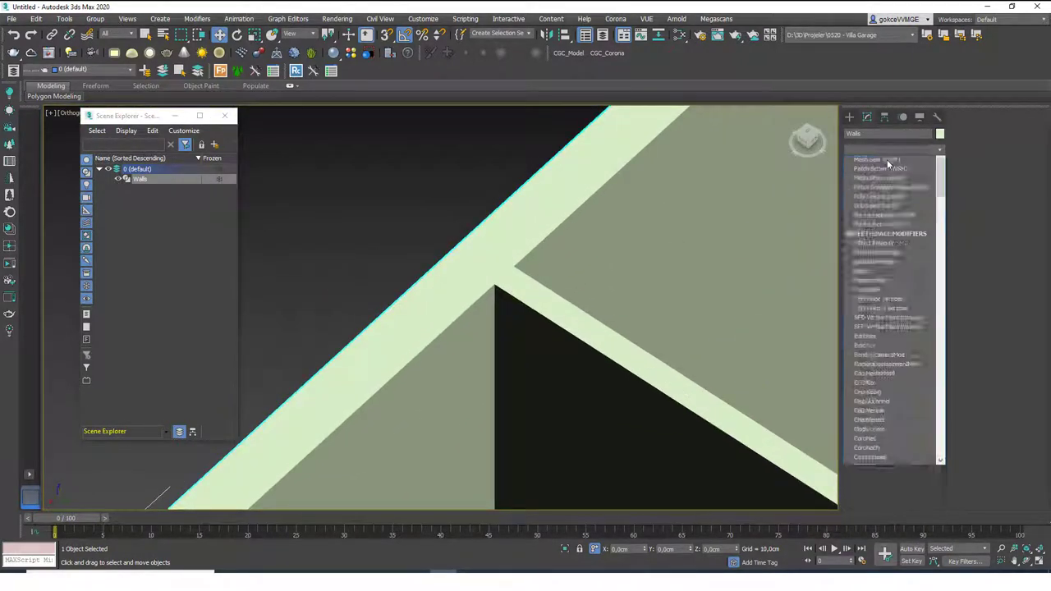
scroll(885, 175, down, 3)
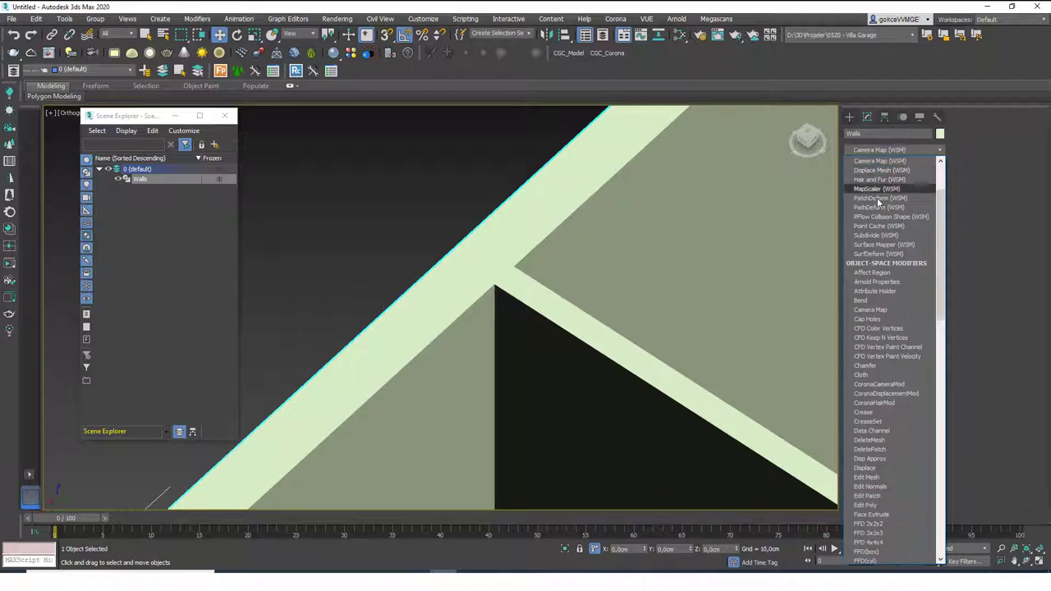
scroll(873, 190, down, 4)
click(871, 186)
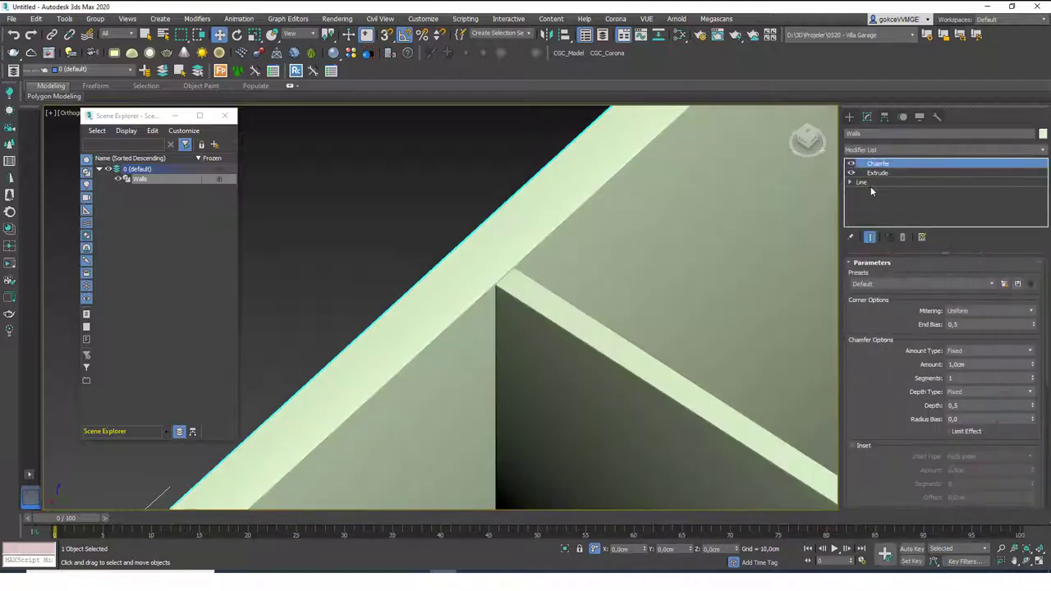
scroll(512, 320, up, 2)
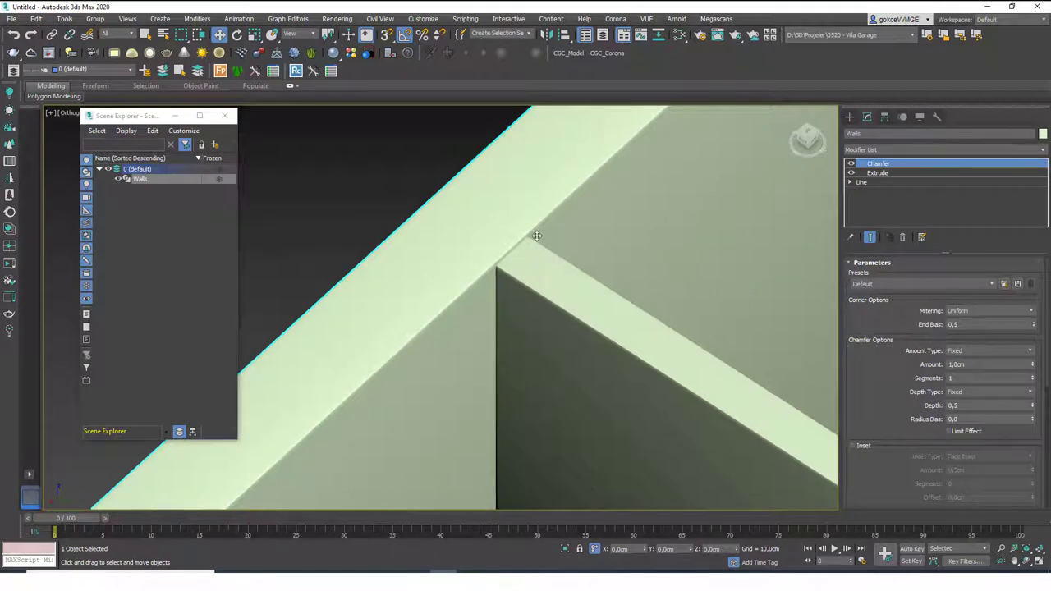
- Remove the Chamfer and Extrude modifiers from Walls and return to the top view
click(904, 239)
click(904, 239)
key(t)
scroll(488, 291, down, 5)
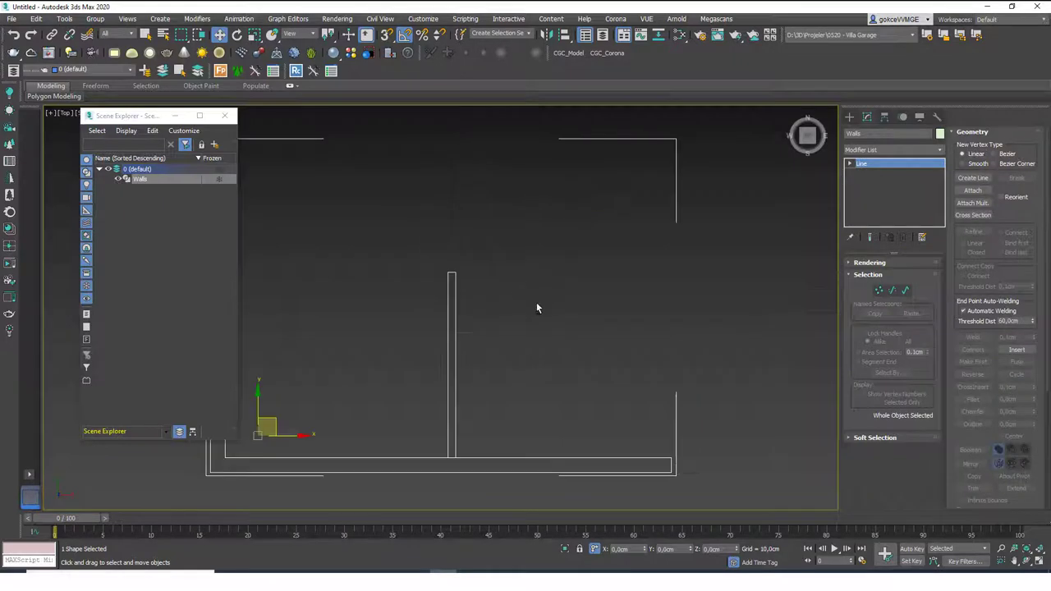
scroll(475, 352, up, 8)
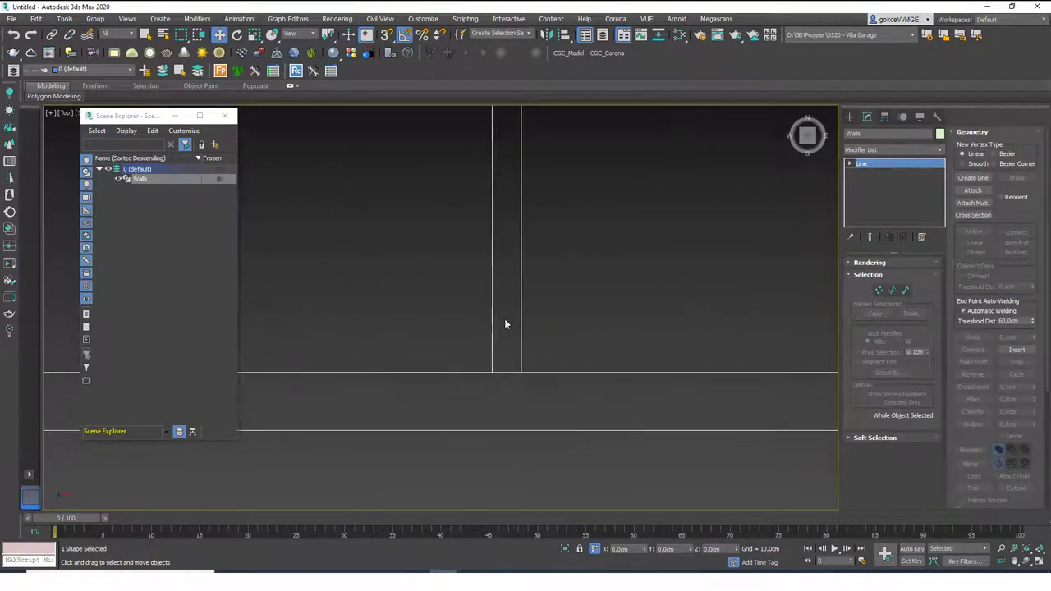
drag(547, 274, 486, 308)
key(3)
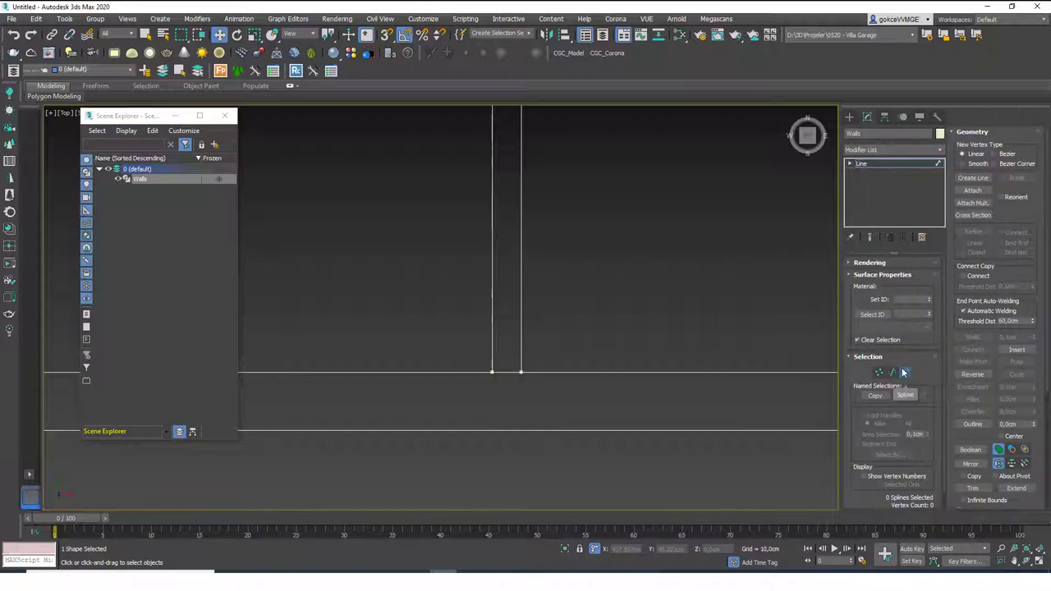
scroll(958, 341, down, 5)
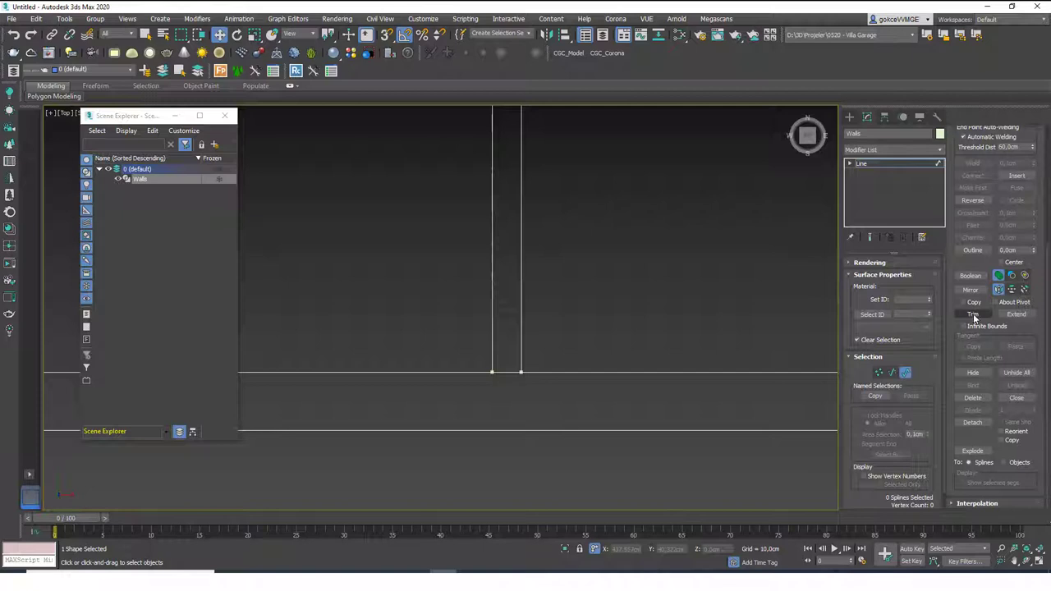
click(973, 315)
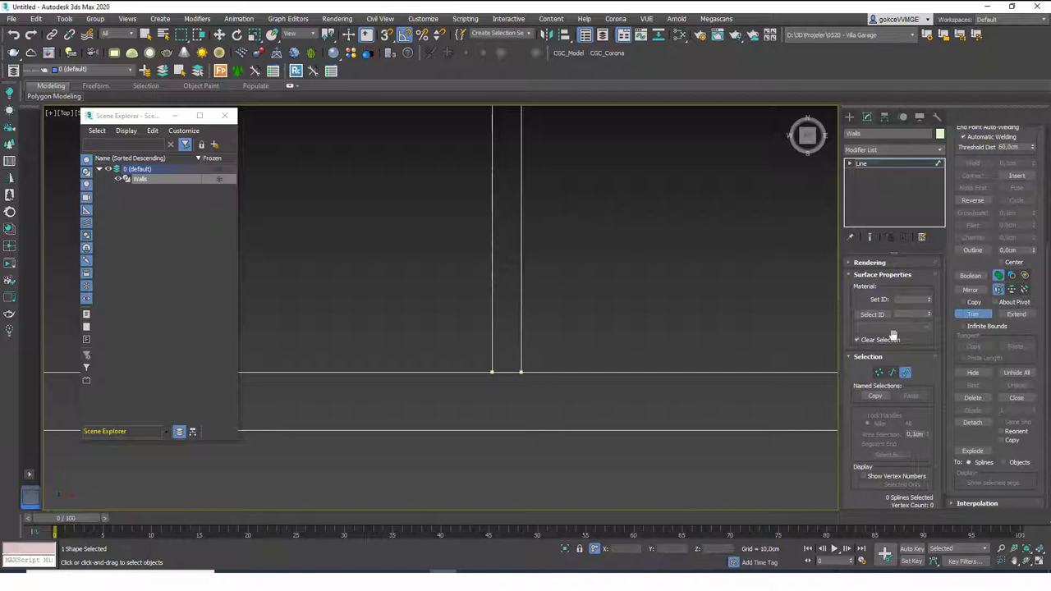
key(w)
- Move the partition's bottom segment down so it overlaps the horizontal wall of the L outline
key(2)
click(508, 374)
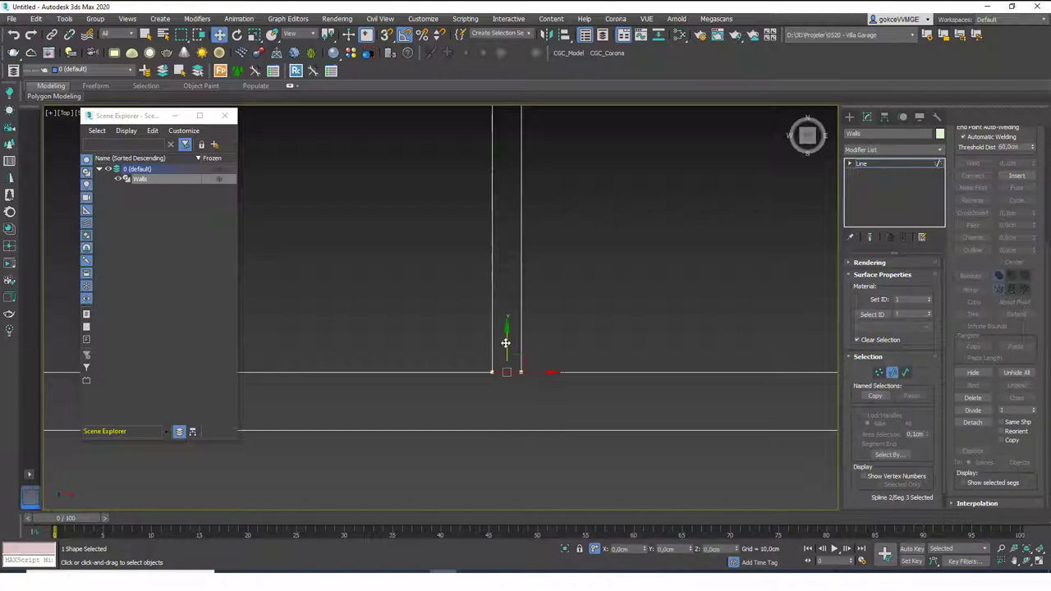
drag(506, 344, 507, 354)
click(715, 352)
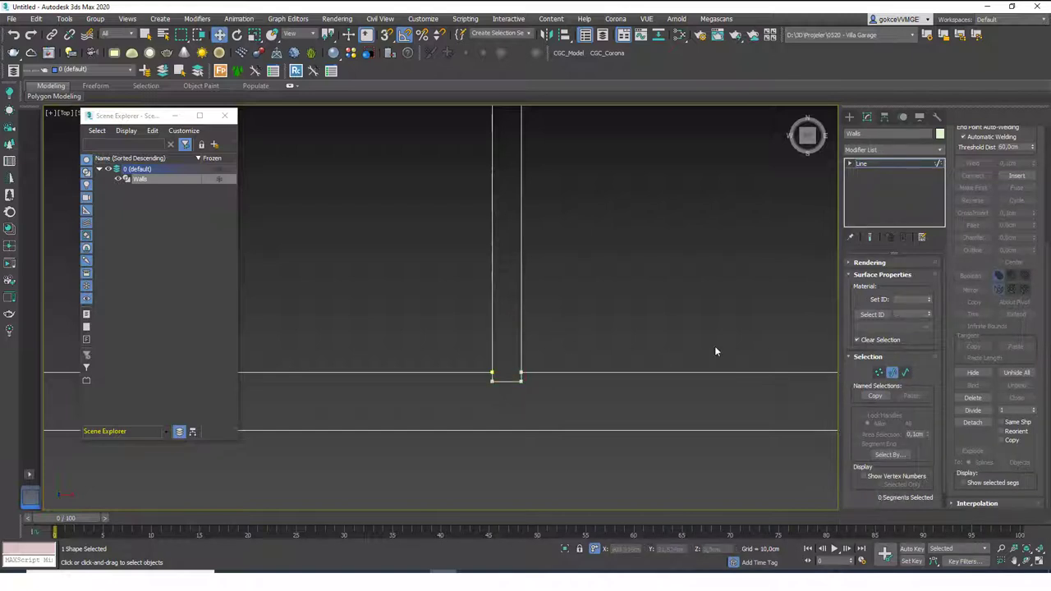
- Trim the overlapping segments at the partition junction, and undo the trim together with the segment move
key(3)
click(974, 313)
click(506, 372)
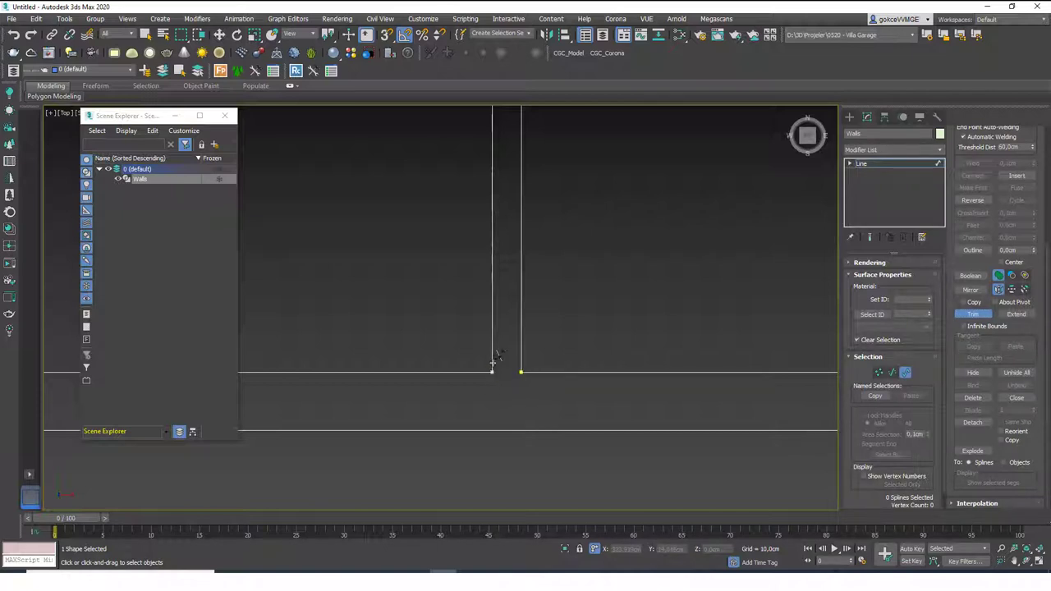
key(w)
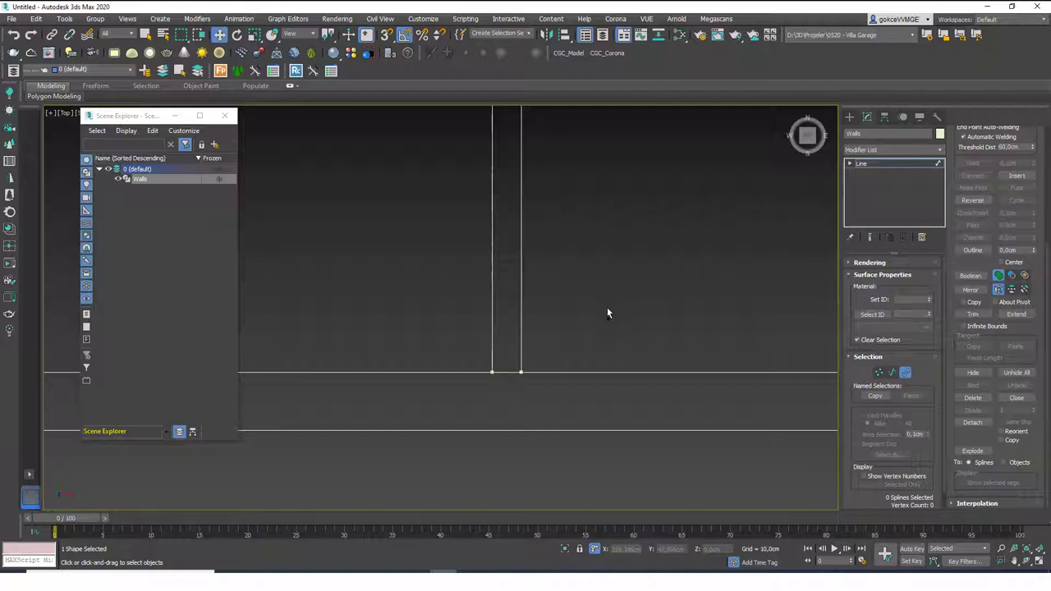
middle_drag(577, 306, 583, 303)
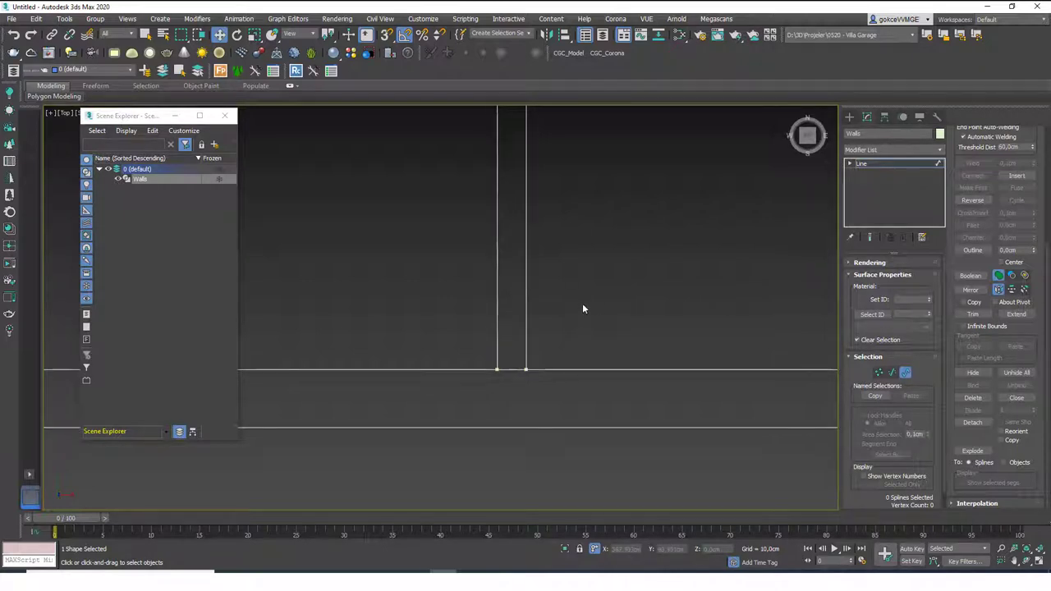
- Try moving the partition's two bottom vertices down into the horizontal wall, and undo the move
right_click(598, 296)
click(572, 274)
key(1)
drag(473, 352, 548, 384)
drag(499, 338, 499, 350)
key(ctrl+z)
click(560, 340)
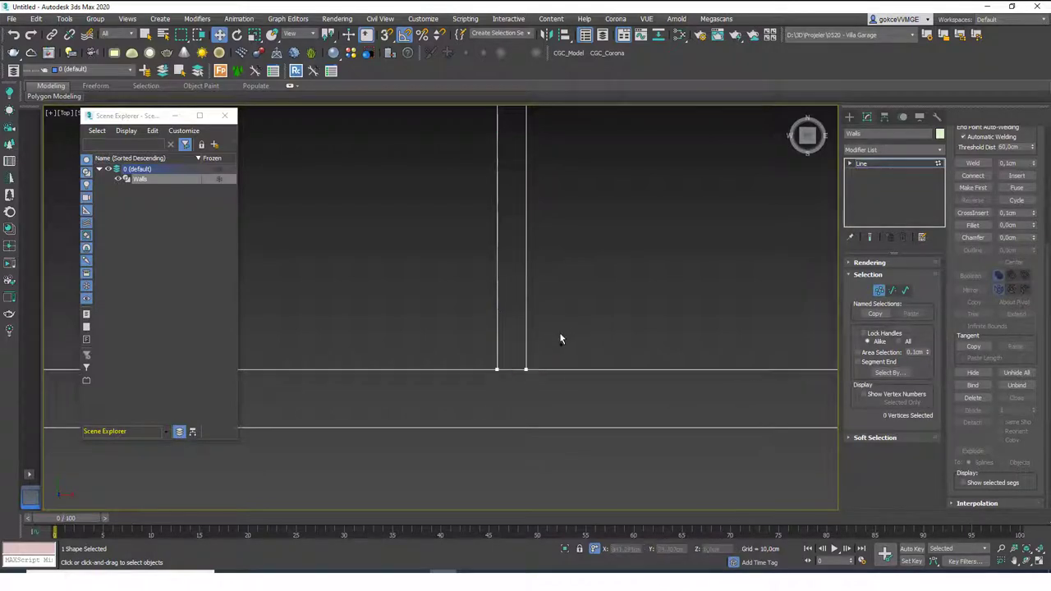
- Move the partition's two bottom vertices down inside the horizontal wall and leave vertex editing
drag(485, 357, 543, 383)
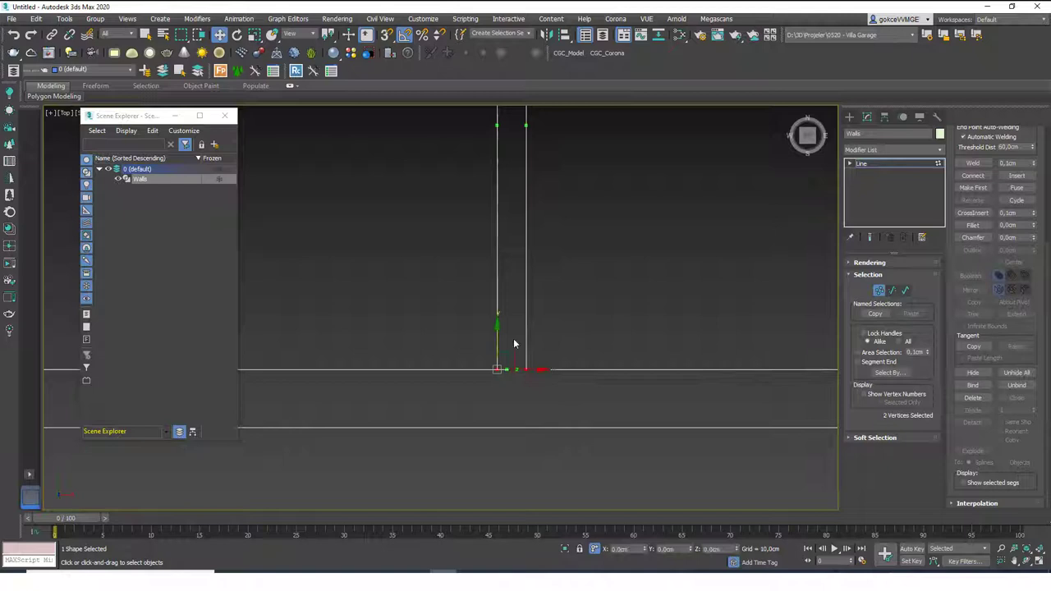
drag(495, 332, 498, 348)
click(556, 350)
key(1)
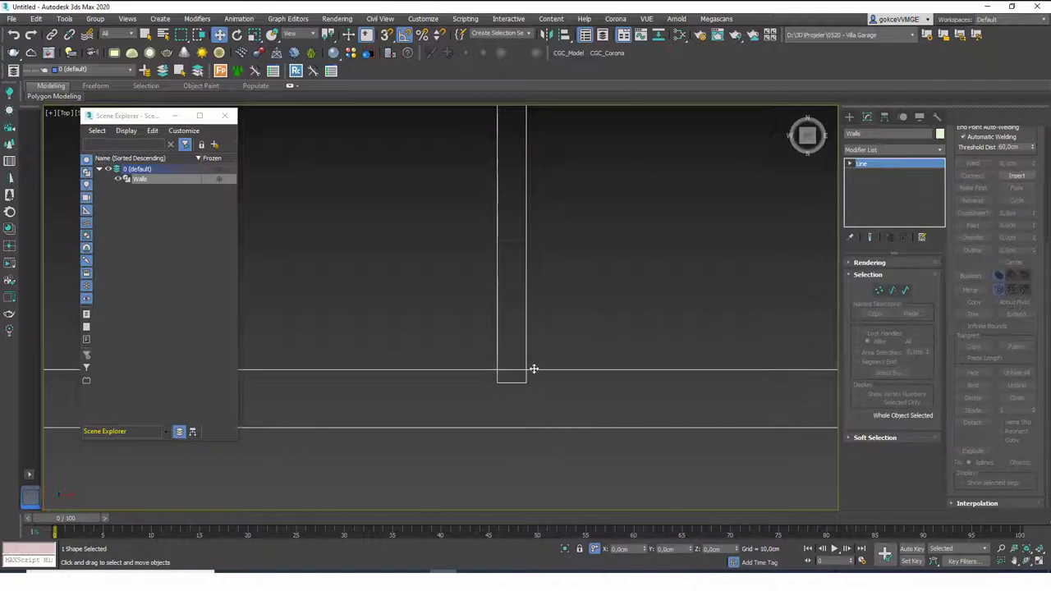
- Trim away the overlapping spline pieces where the partition crosses the horizontal wall's inner edge
key(3)
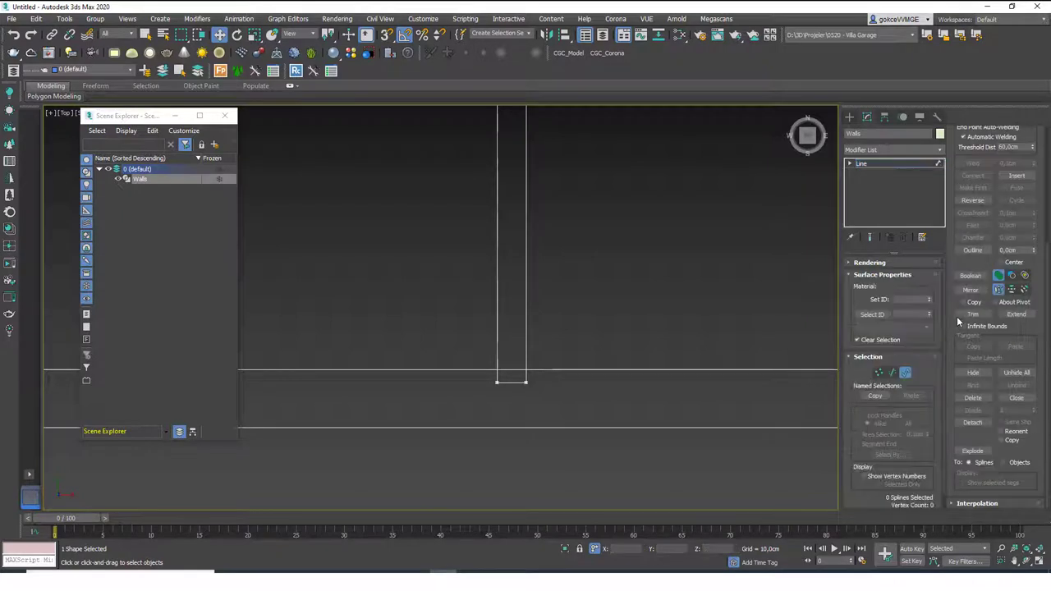
click(973, 316)
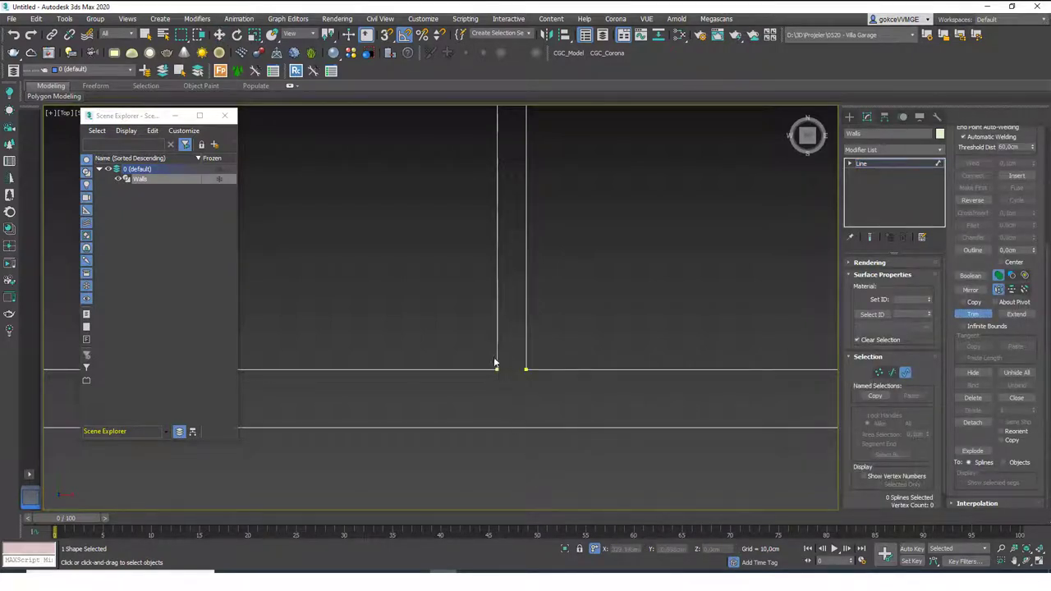
scroll(497, 359, down, 2)
key(w)
- Select the vertices at both junction corners and weld the coincident pairs
key(1)
drag(487, 349, 552, 391)
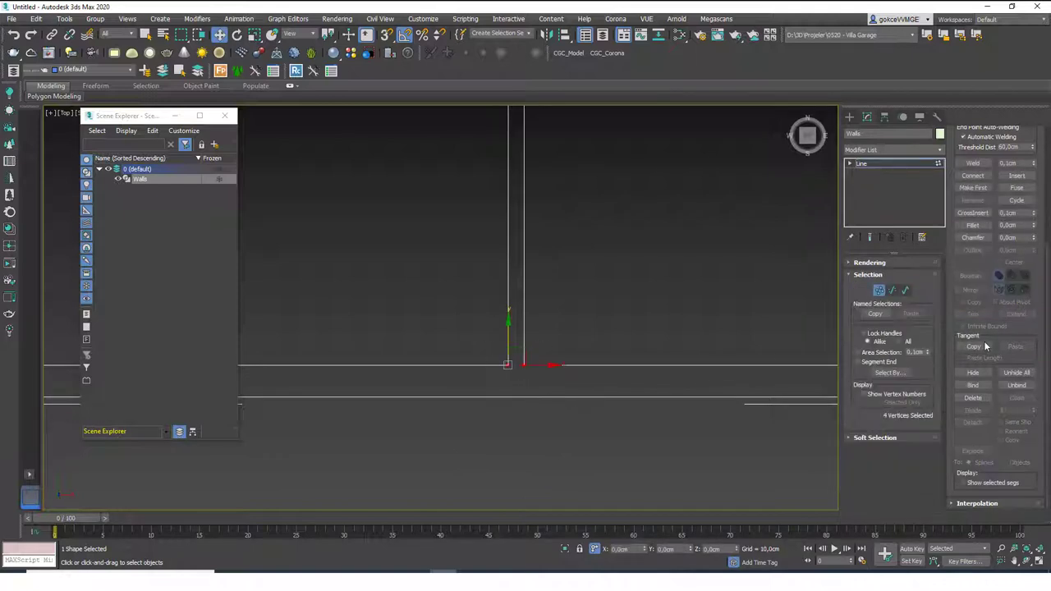
click(973, 162)
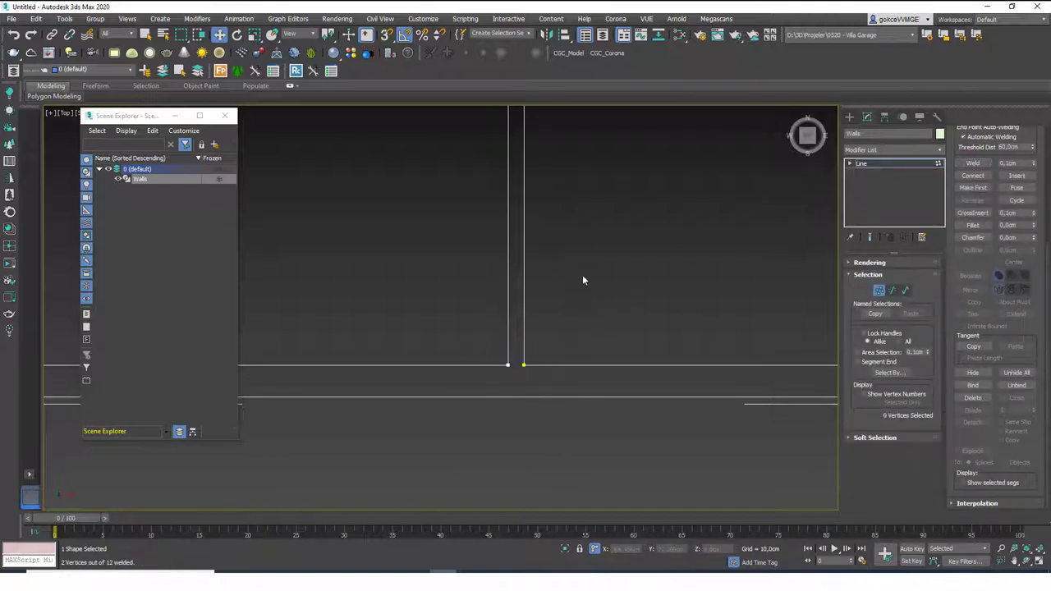
- Leave vertex editing on the Walls spline and apply an Extrude modifier to raise it into solid walls
click(862, 164)
click(883, 149)
text(ex)
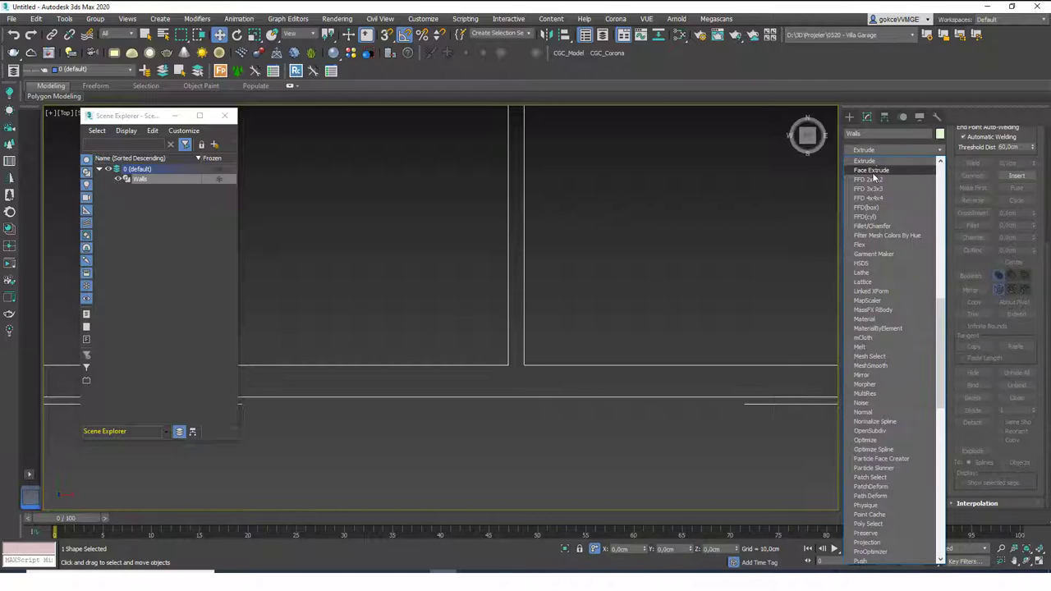
click(864, 161)
alt+middle_drag(559, 271, 394, 231)
- Add a Chamfer modifier on top of the extrusion and inspect the wall and partition junction from several angles
click(898, 150)
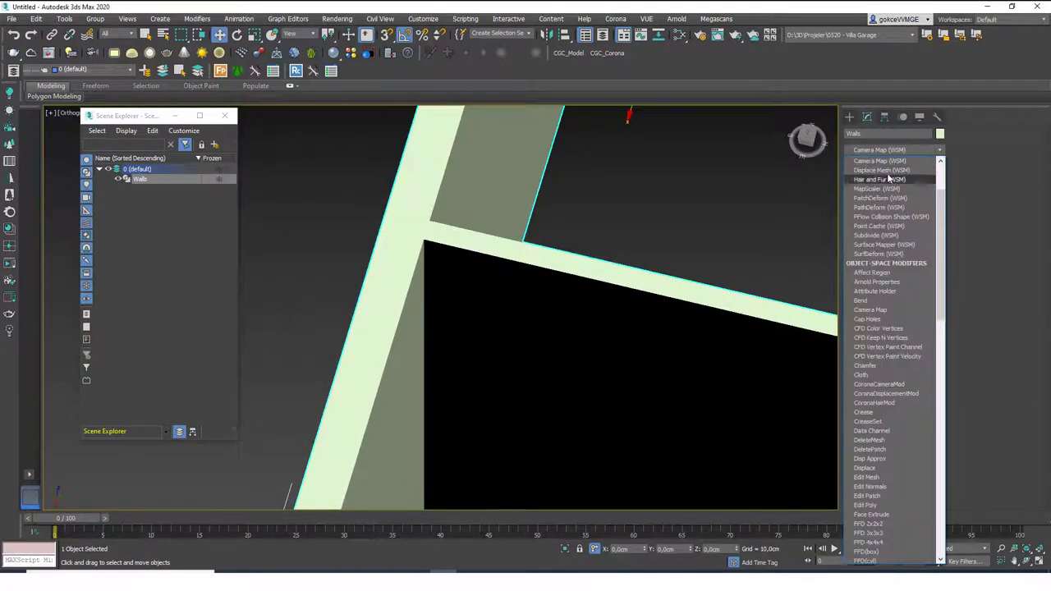
text(ch)
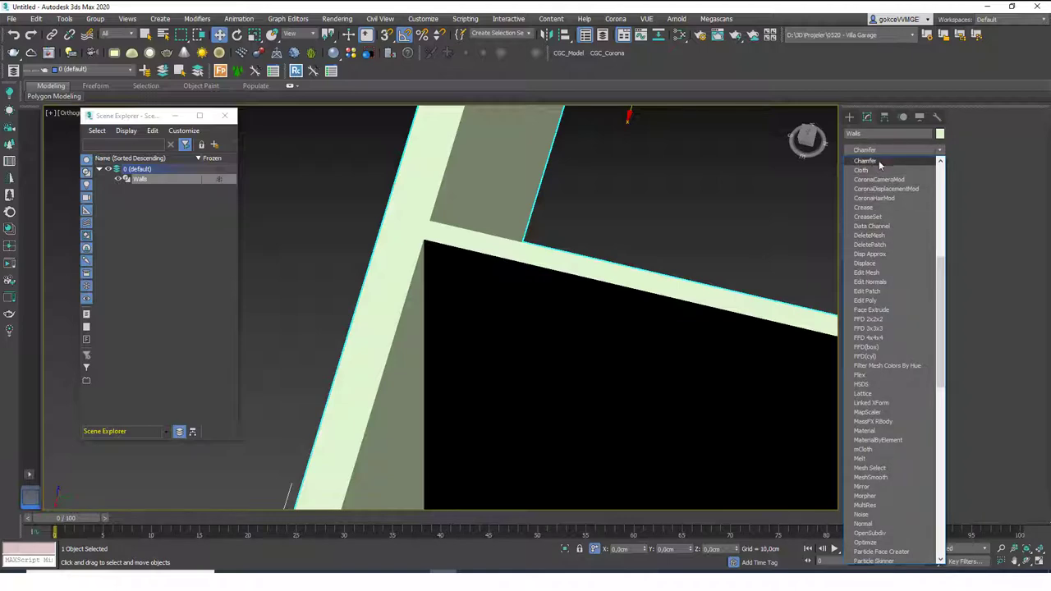
click(880, 164)
alt+middle_drag(457, 250, 422, 244)
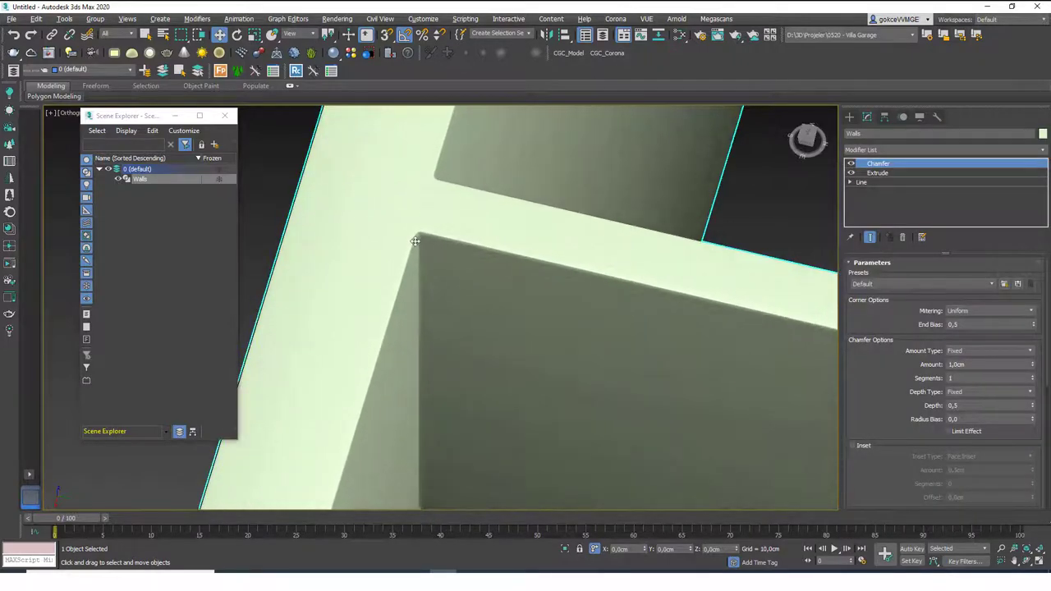
scroll(460, 327, down, 6)
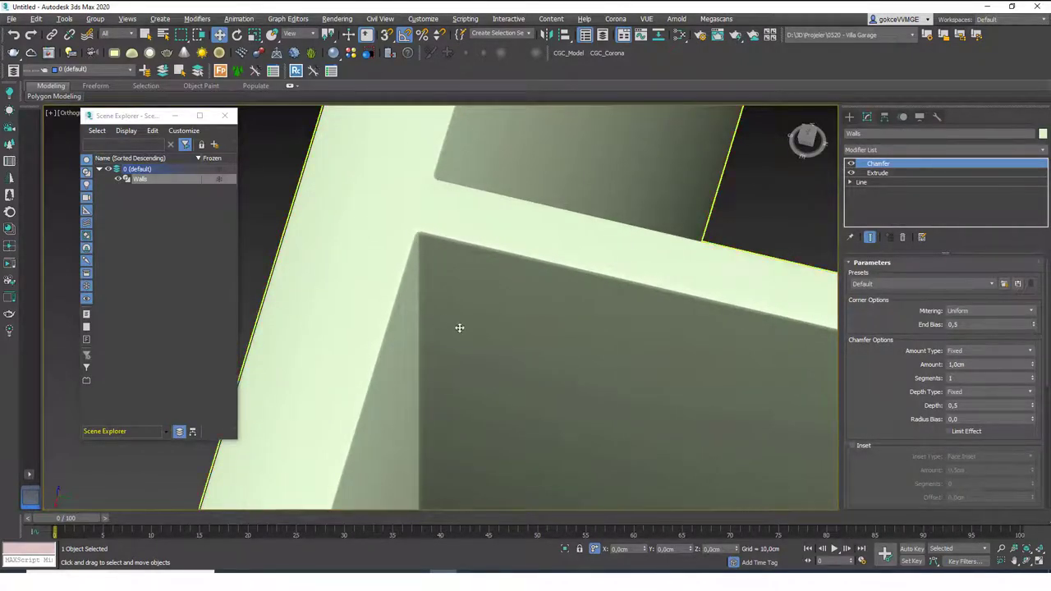
alt+middle_drag(456, 358, 493, 333)
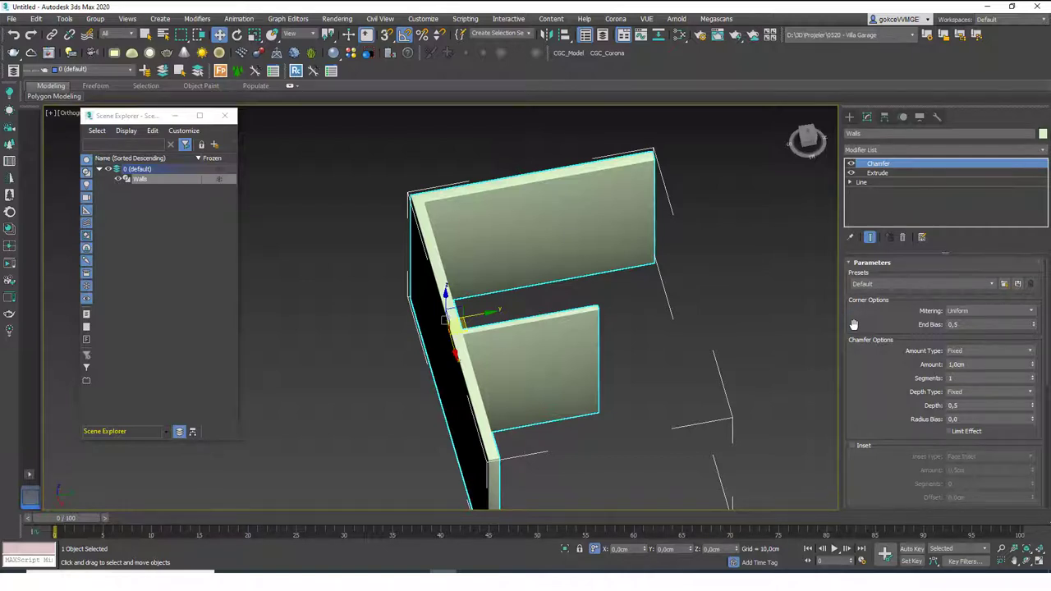
alt+middle_drag(503, 345, 474, 305)
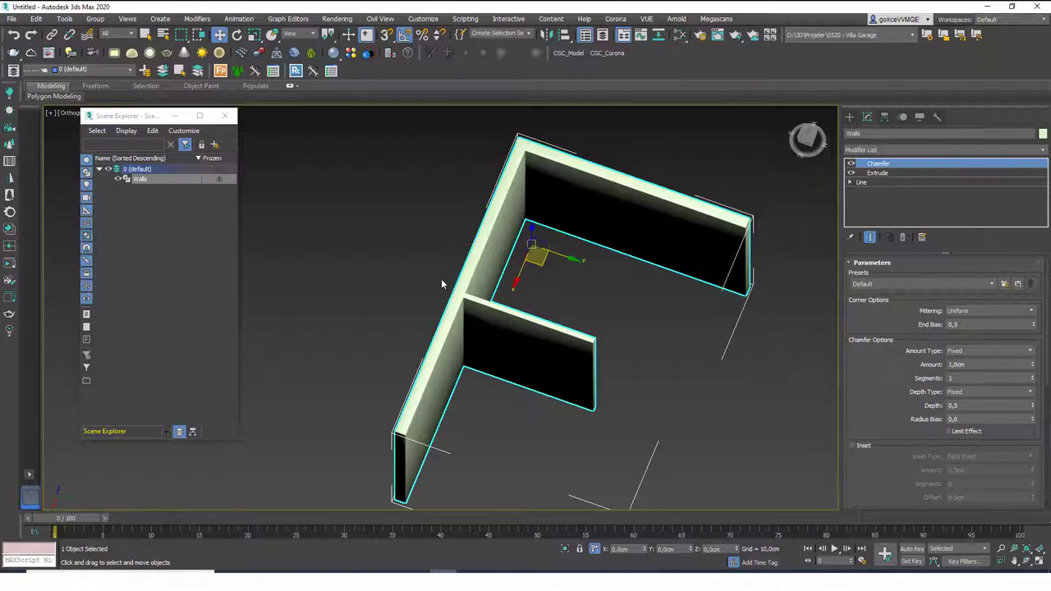
- Remove the Chamfer and Extrude modifiers from Walls and return to the top view of the spline
click(903, 238)
click(903, 237)
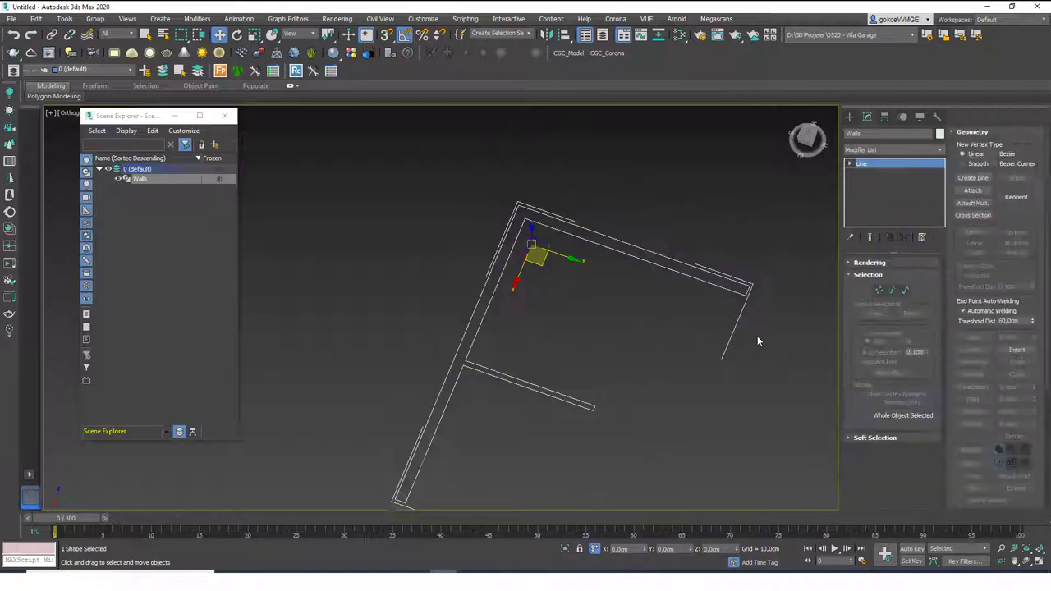
key(t)
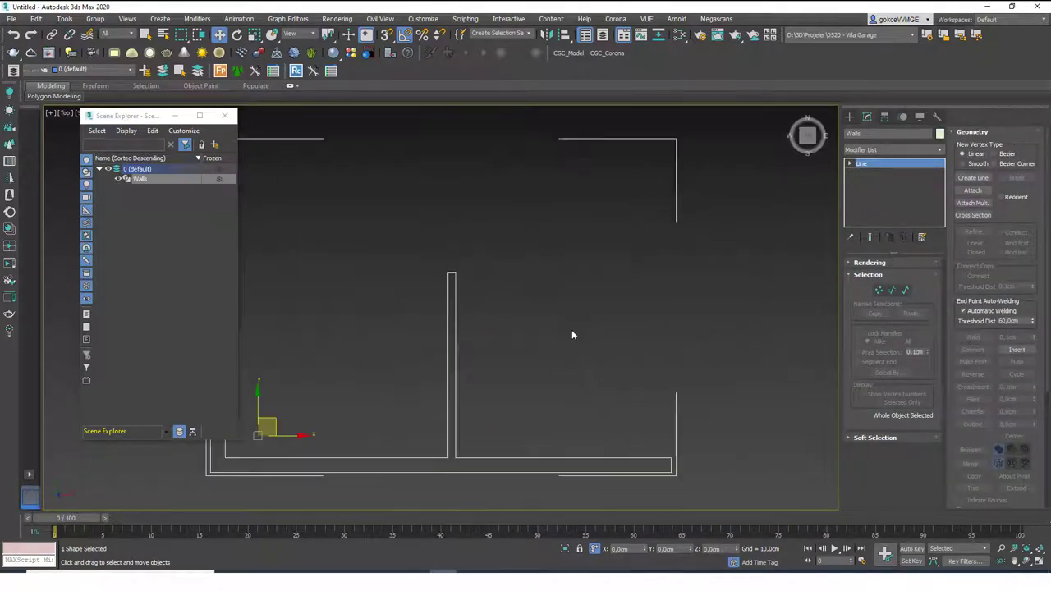
scroll(572, 335, down, 5)
scroll(567, 394, up, 8)
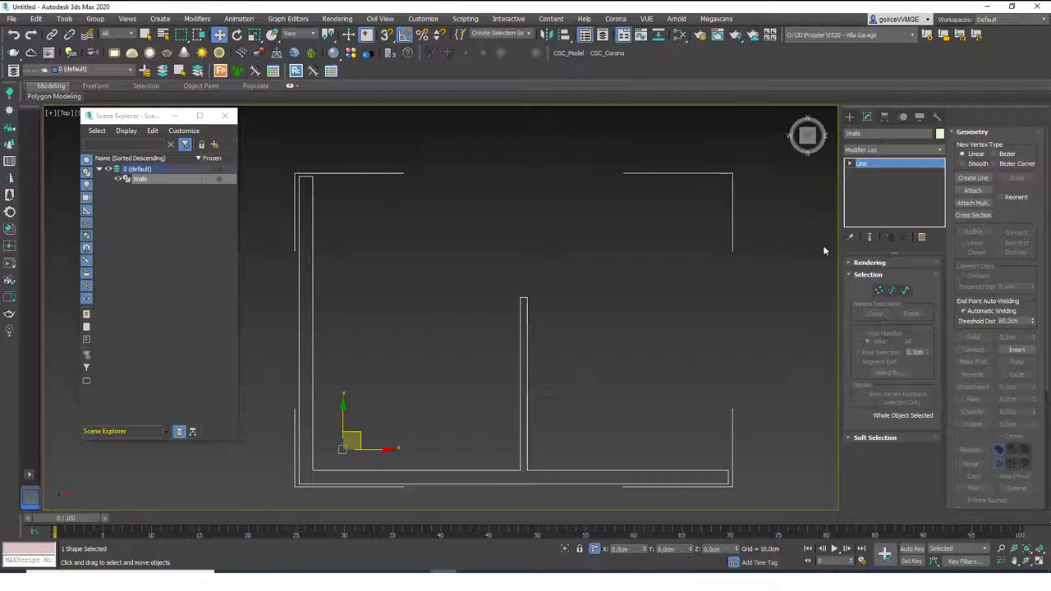
- Draw a long, thin horizontal rectangle spline in the open area above and beyond the partition
click(849, 117)
click(863, 193)
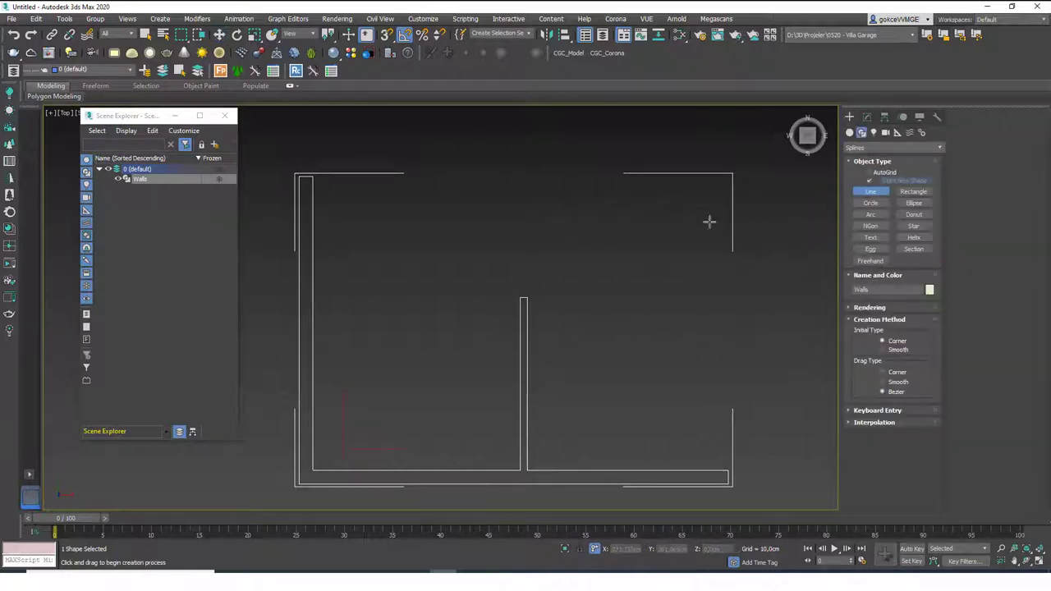
click(913, 191)
drag(562, 198, 712, 198)
- Clone the thin rectangle downward as 11 evenly spaced independent copies
key(w)
shift+drag(636, 156, 635, 169)
double_click(536, 296)
text(11)
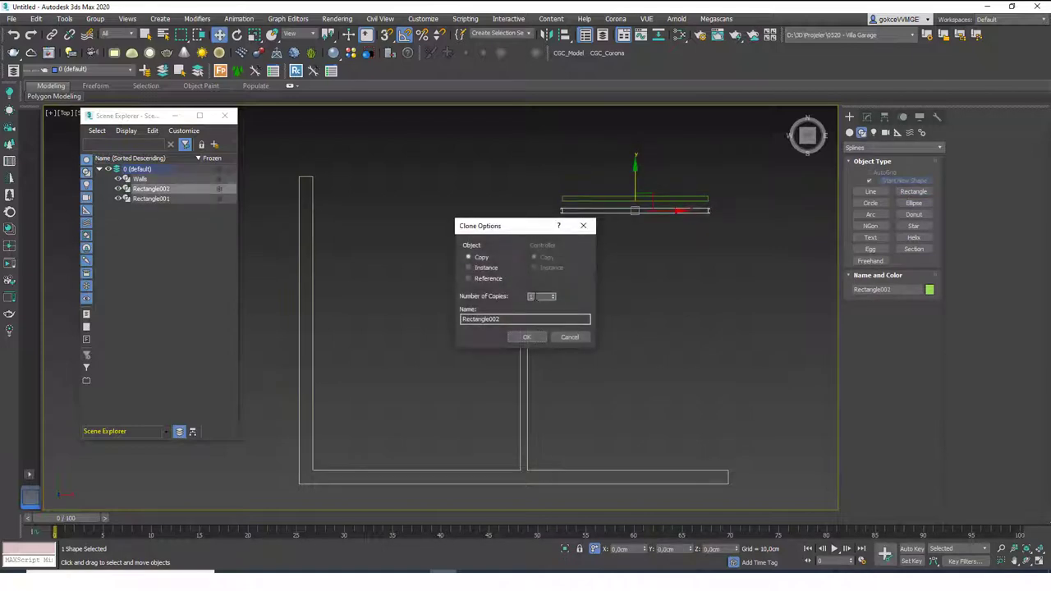
click(527, 337)
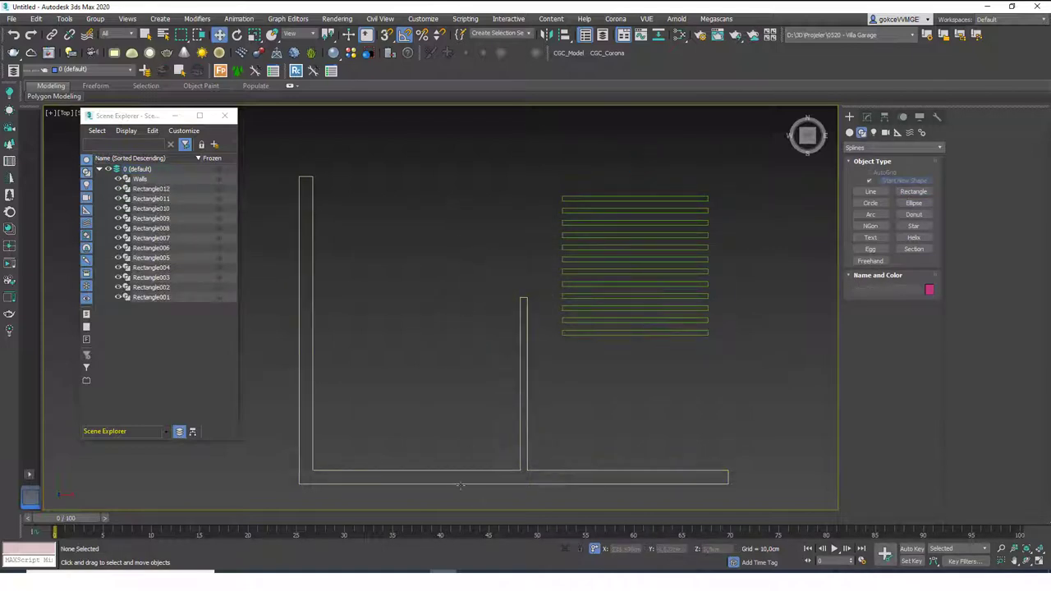
- Attach the four lowest rectangles to the Walls spline one by one
click(521, 434)
click(868, 117)
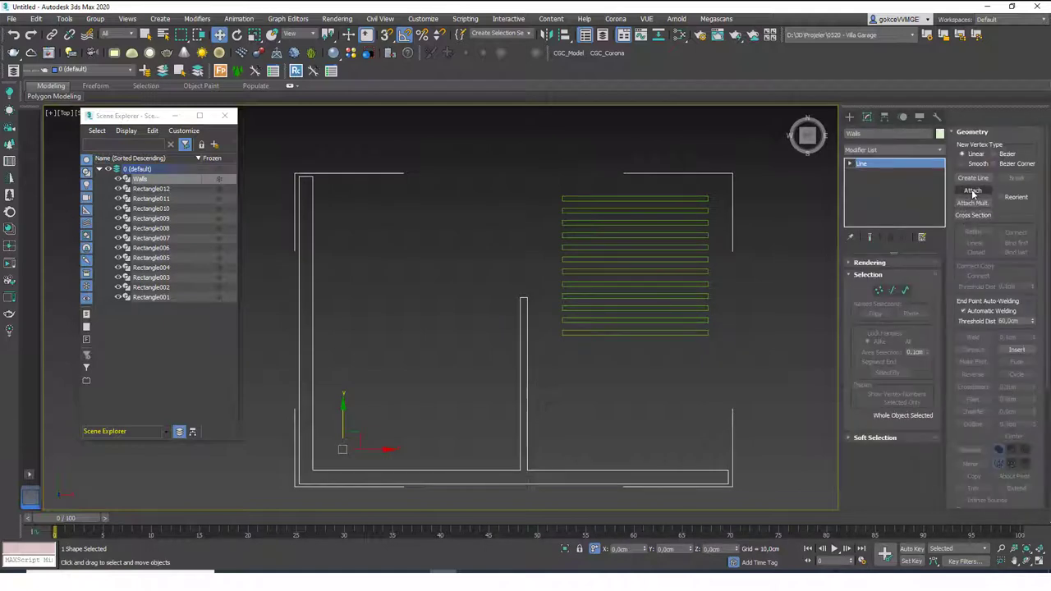
click(973, 190)
click(638, 333)
click(645, 320)
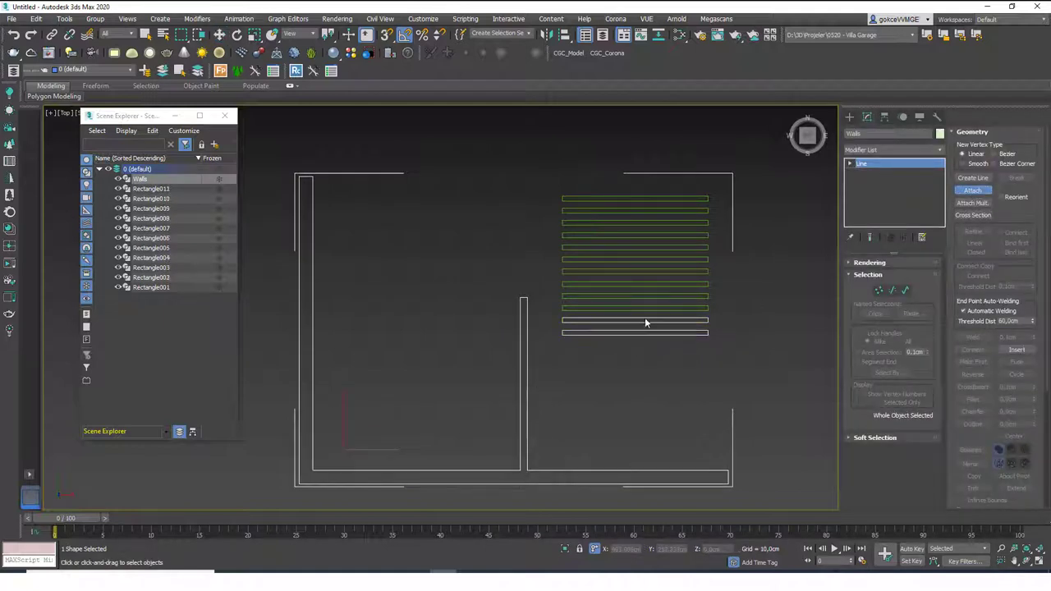
click(650, 309)
click(650, 296)
key(w)
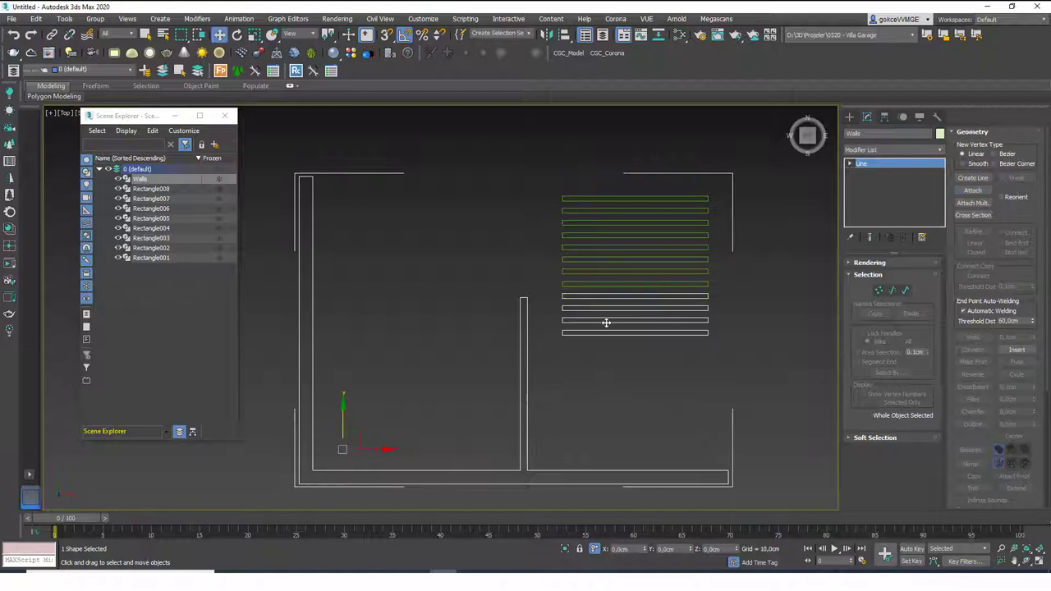
- Undo the four individual rectangle attachments
key(ctrl+z)
key(ctrl+z)
key(ctrl+z)
key(ctrl+z)
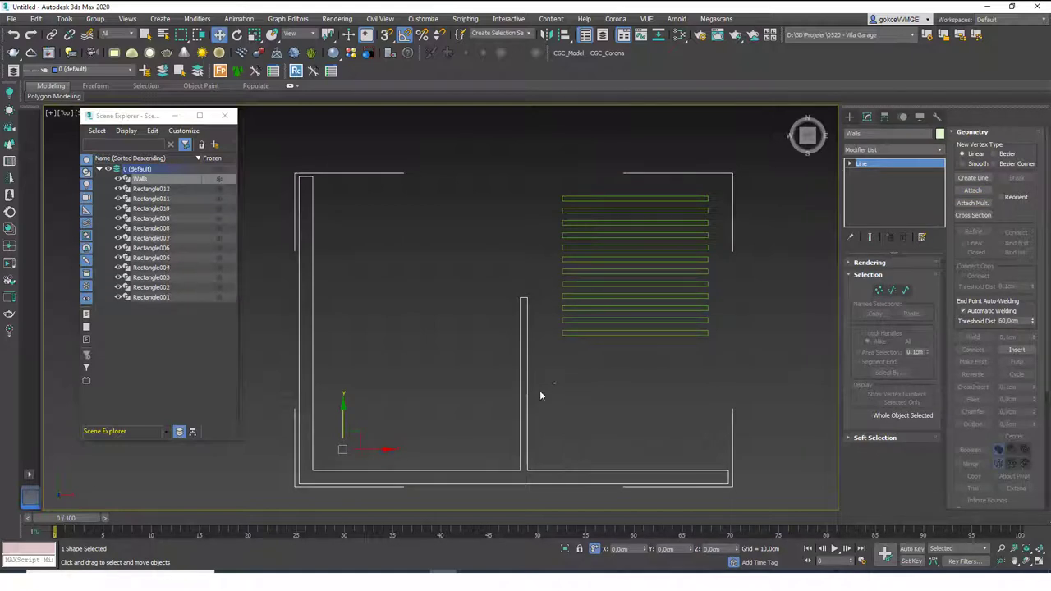
- Attach Rectangle001 through Rectangle012 to the Walls spline in a single Attach Multiple operation
click(973, 204)
click(88, 78)
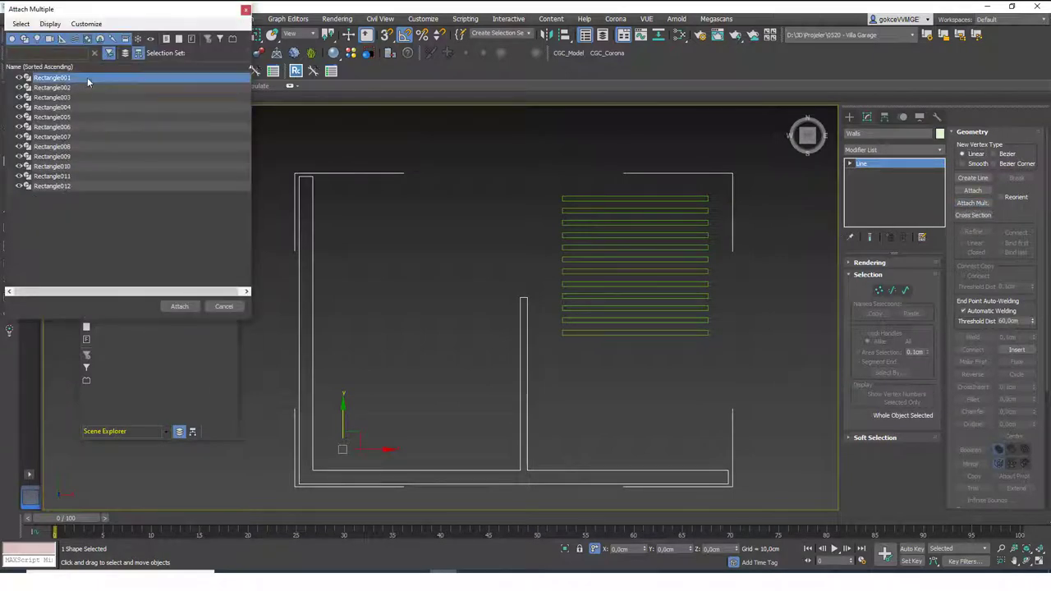
shift+click(99, 187)
click(179, 307)
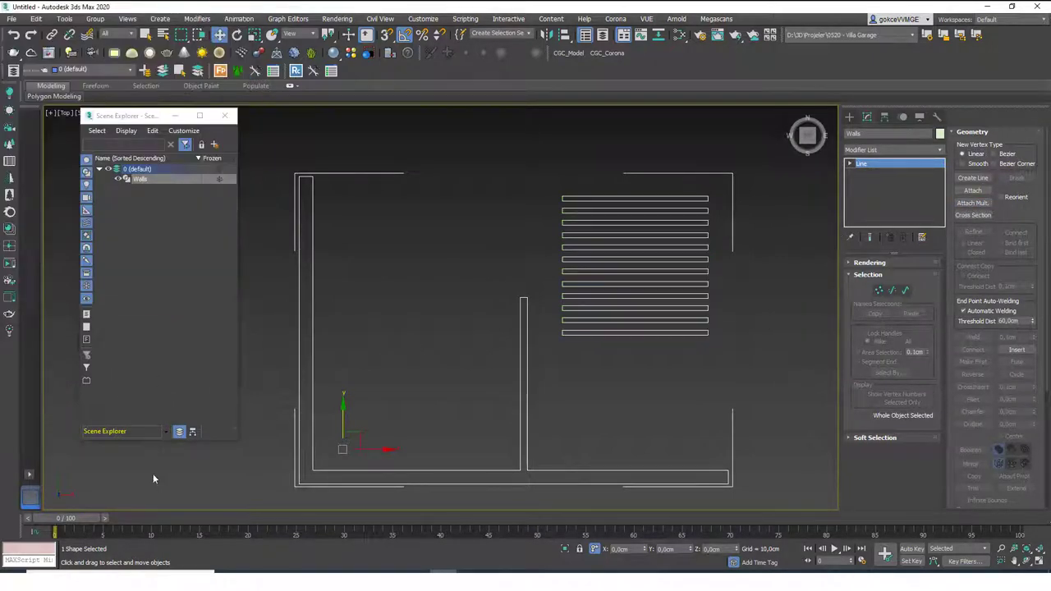
click(403, 291)
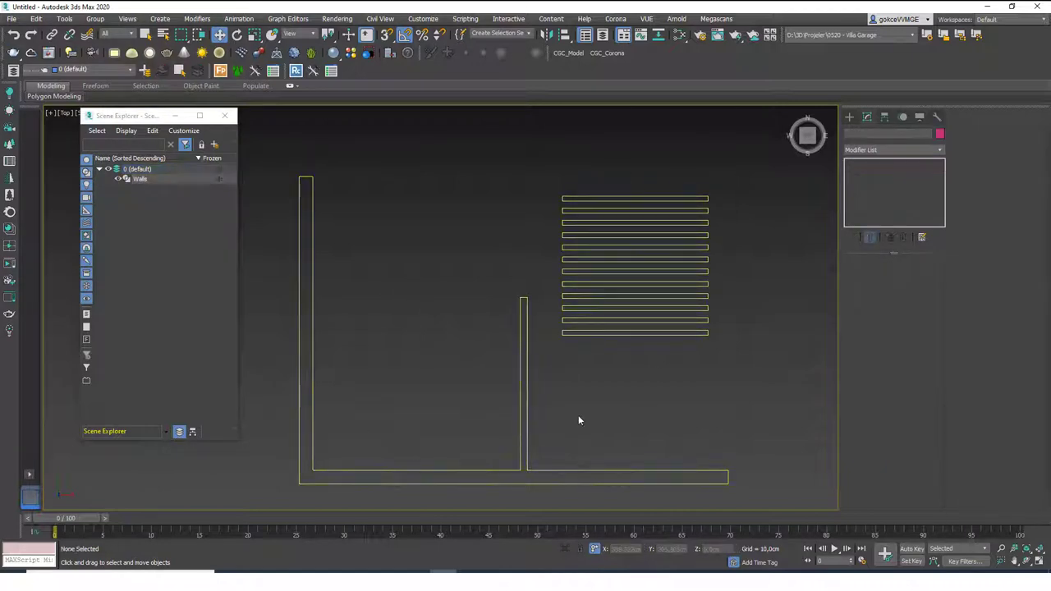
- Check the attached spline as one object, undo the multiple attachment, and clear the selection
click(604, 319)
alt+middle_drag(604, 318, 590, 298)
key(t)
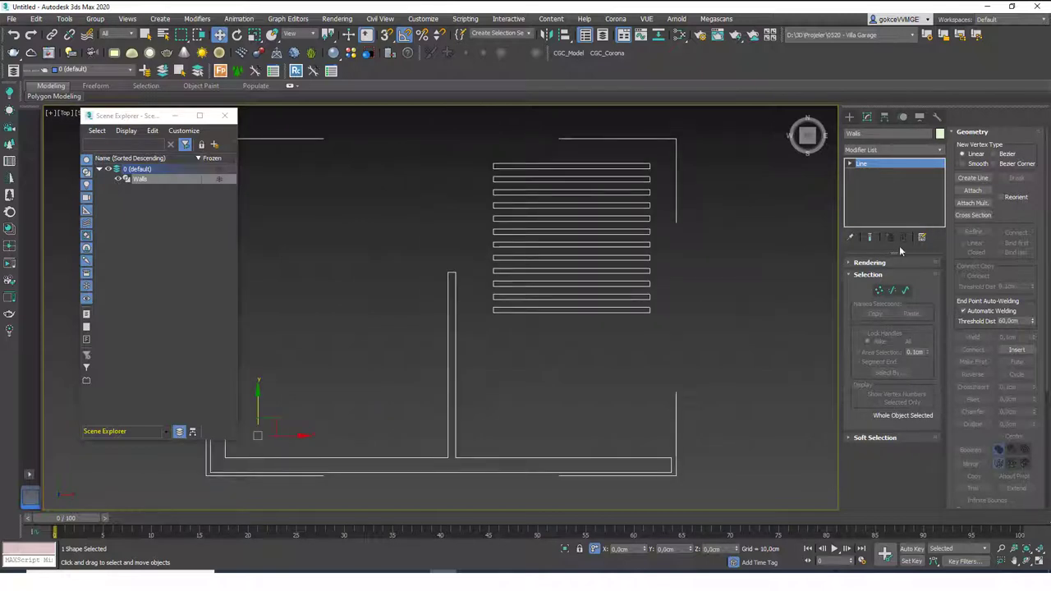
scroll(496, 267, down, 4)
key(ctrl+z)
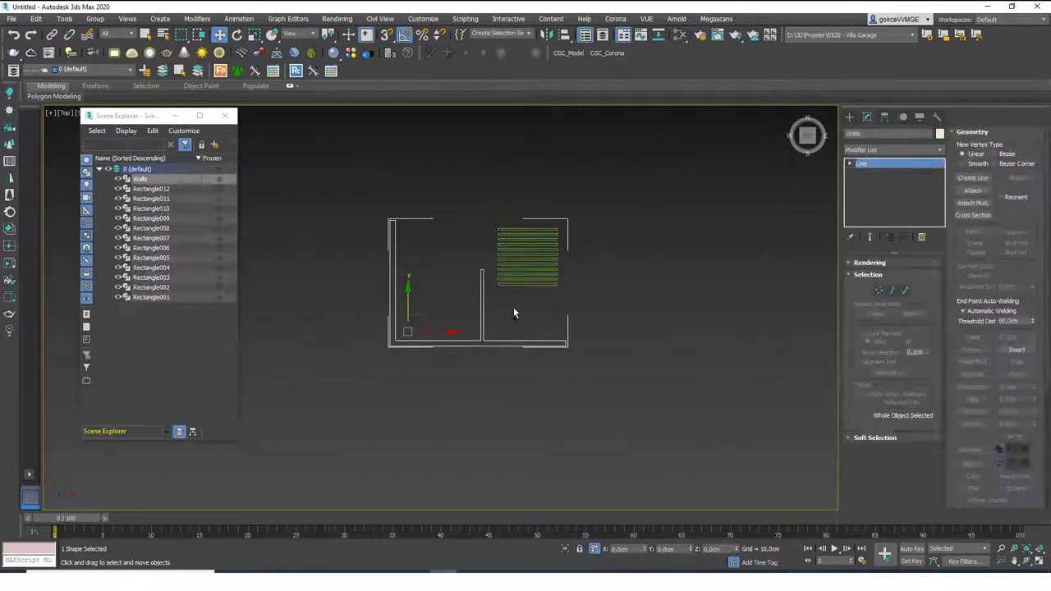
scroll(524, 294, up, 3)
click(800, 210)
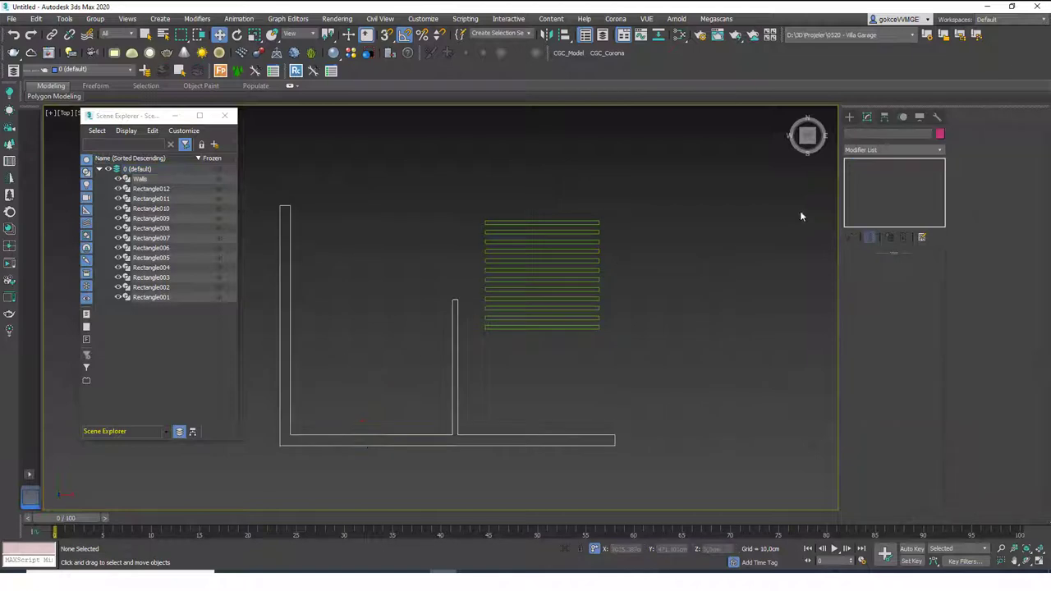
- Draw a circle over the upper rectangles and clone it sideways as 4 independent copies, forming an overlapping row
click(850, 117)
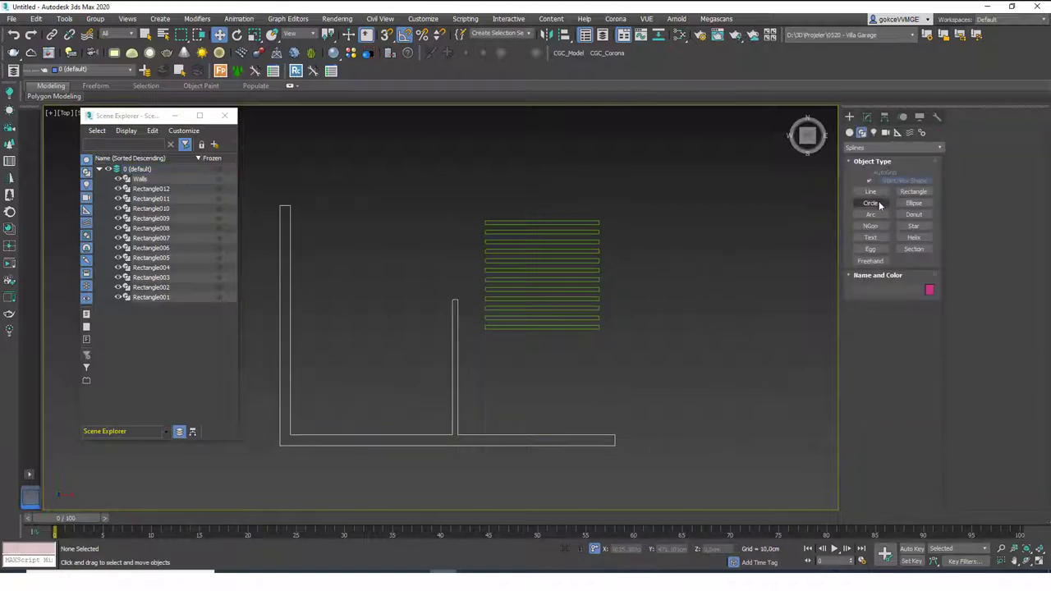
click(870, 204)
mouse_move(503, 237)
mouse_down()
mouse_move(515, 222)
mouse_move(535, 224)
mouse_up()
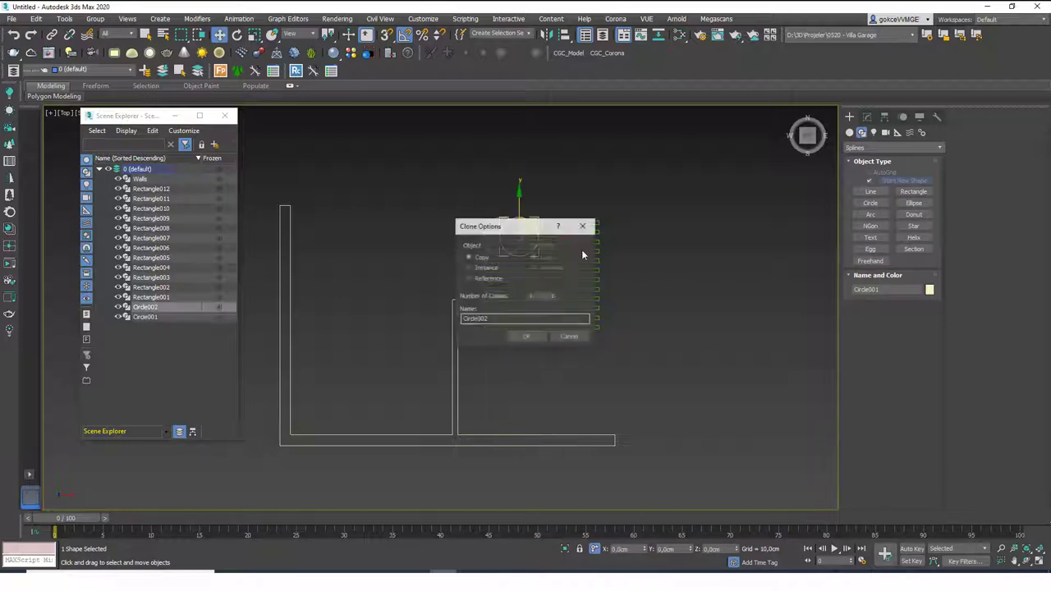
double_click(538, 297)
text(4)
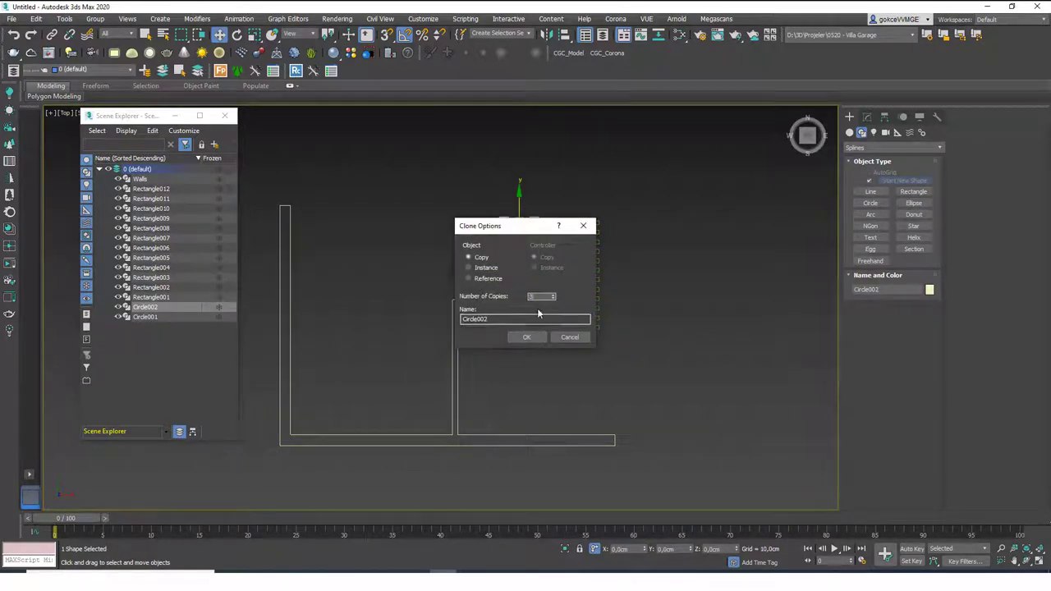
click(527, 338)
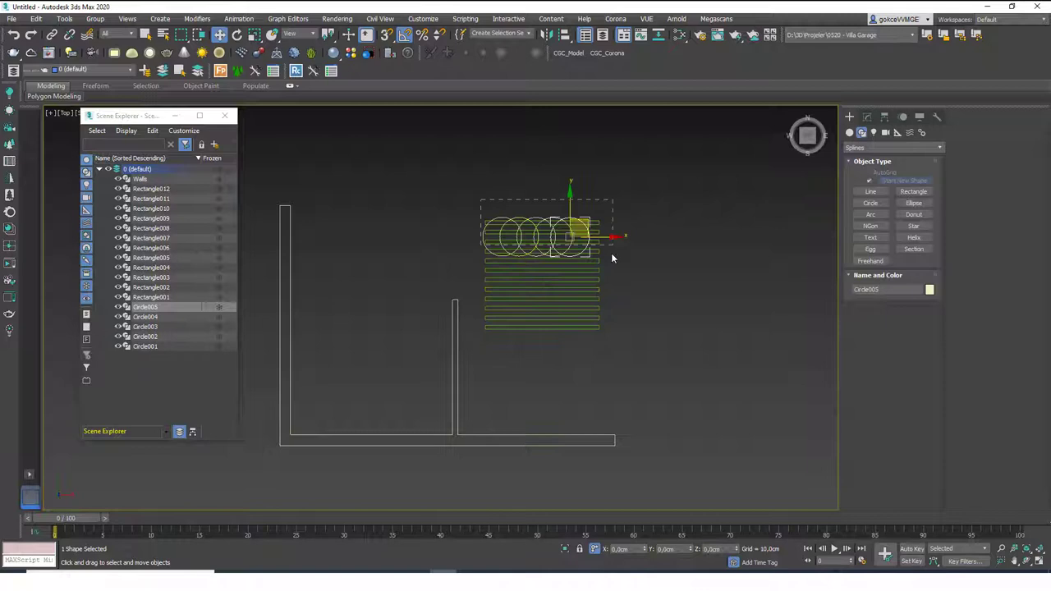
- Select the row of five circles and clone it downward as 4 further rows over the rectangles
drag(612, 253, 613, 255)
mouse_move(600, 353)
alt+mouse_down()
mouse_move(580, 337)
mouse_move(605, 239)
mouse_move(599, 206)
mouse_move(536, 214)
alt+mouse_up()
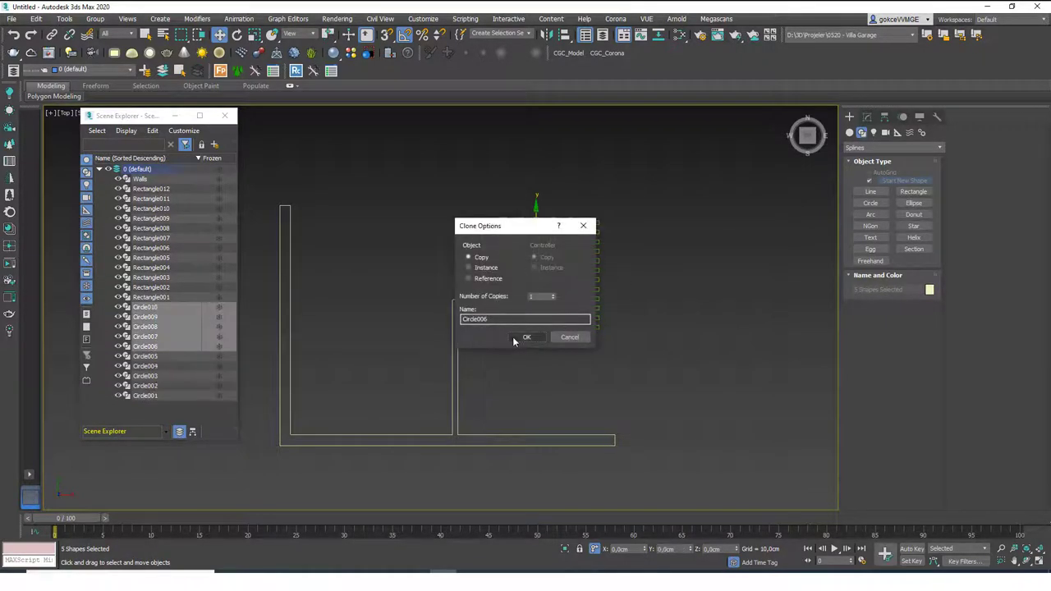
double_click(536, 297)
text(3)
click(527, 338)
click(584, 358)
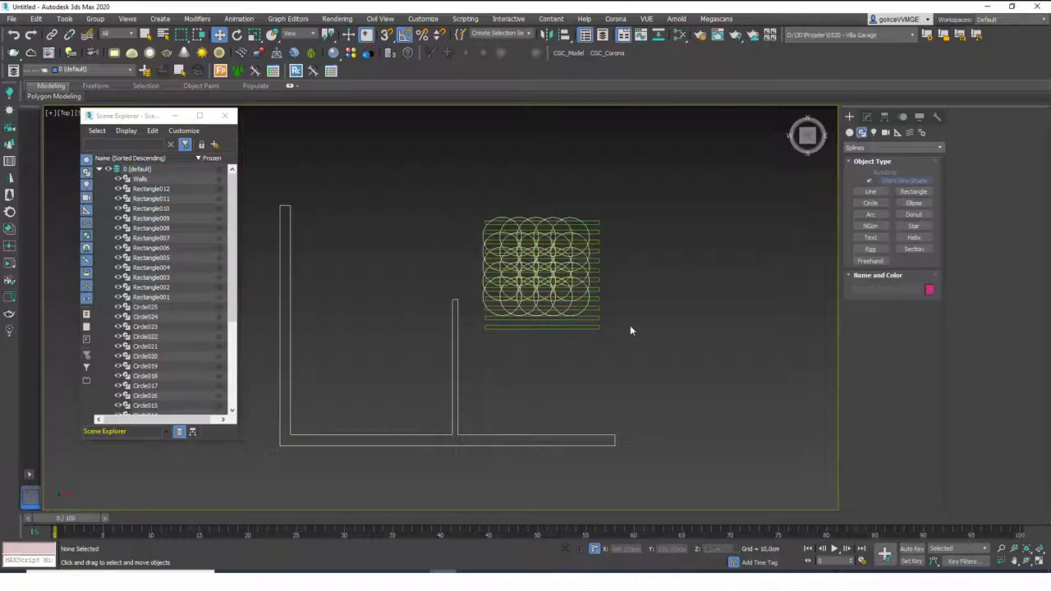
- Attach only the twelve rectangles to the Walls spline with Attach Multiple, filtering the object list by "rec"
click(460, 384)
click(867, 117)
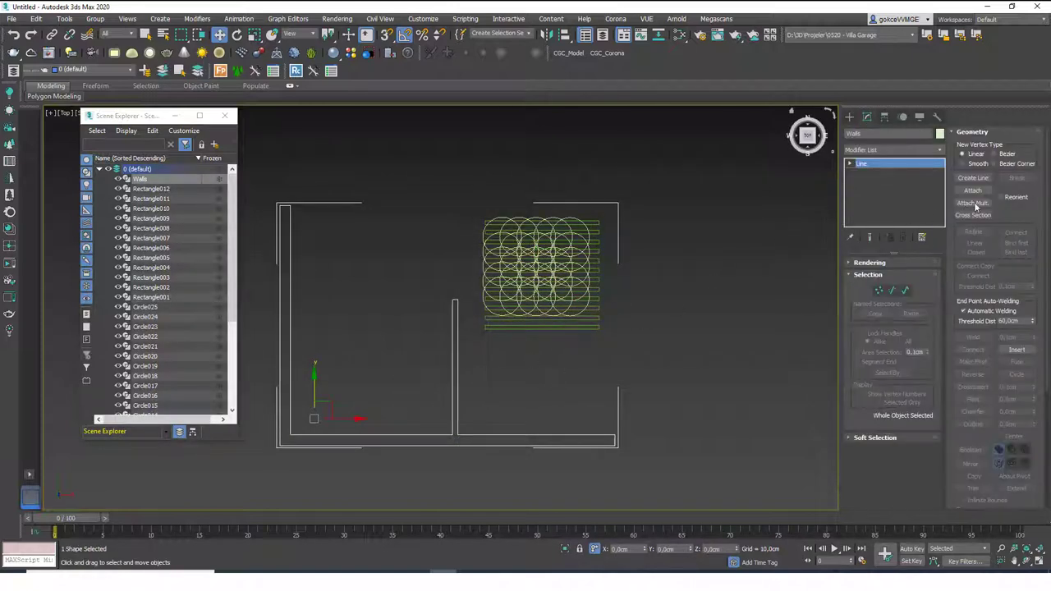
click(974, 192)
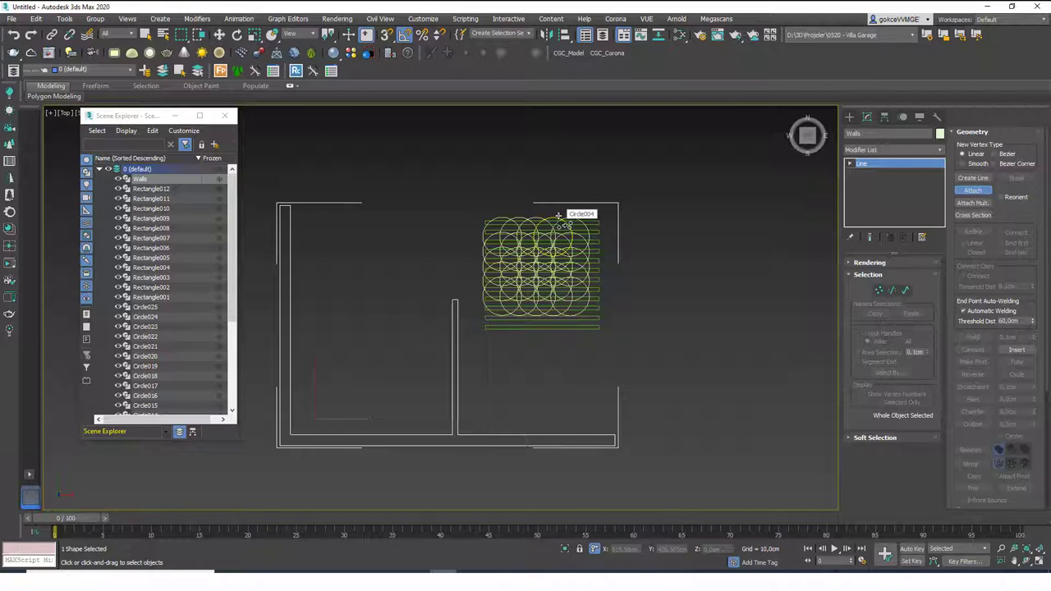
right_click(535, 323)
click(972, 203)
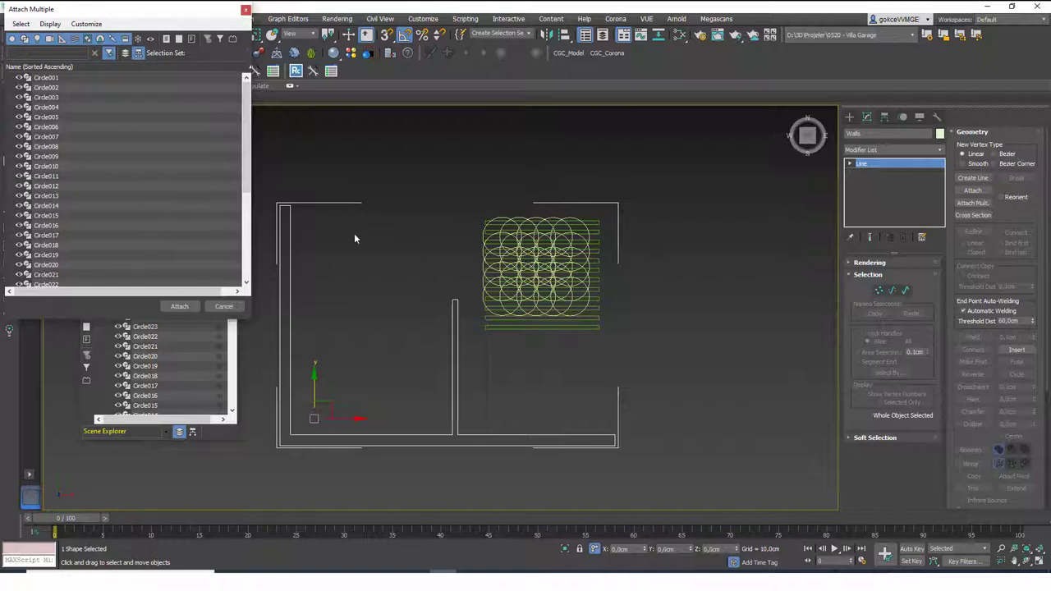
text(rec)
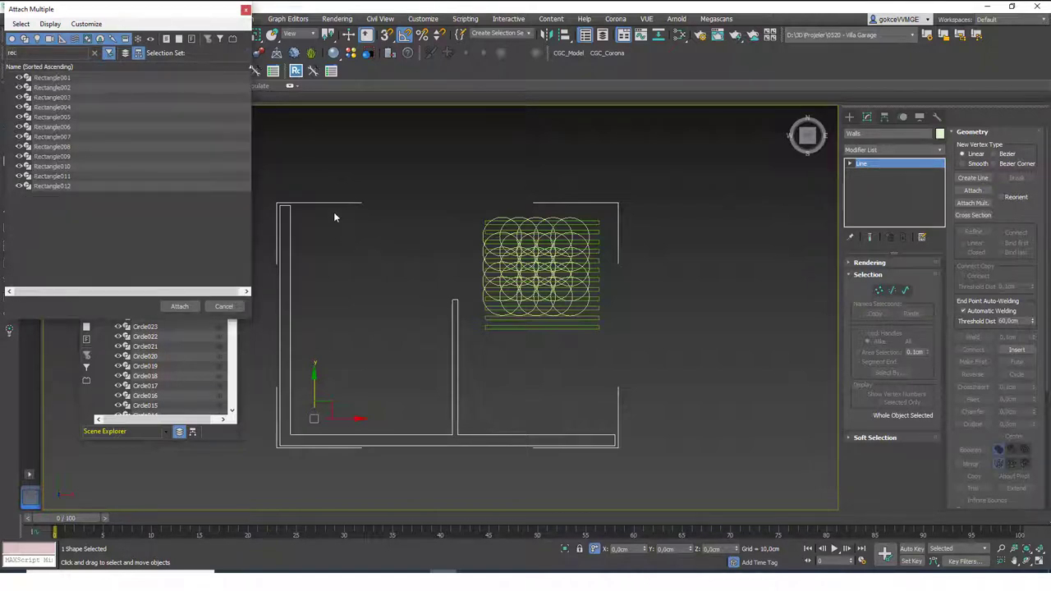
click(74, 81)
shift+click(91, 178)
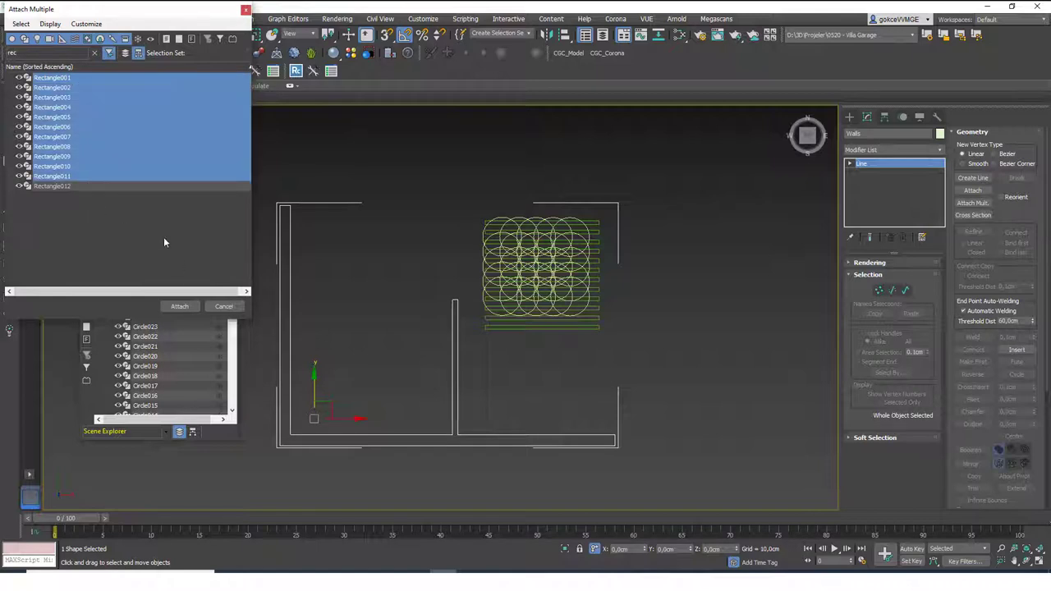
shift+click(91, 187)
key(Return)
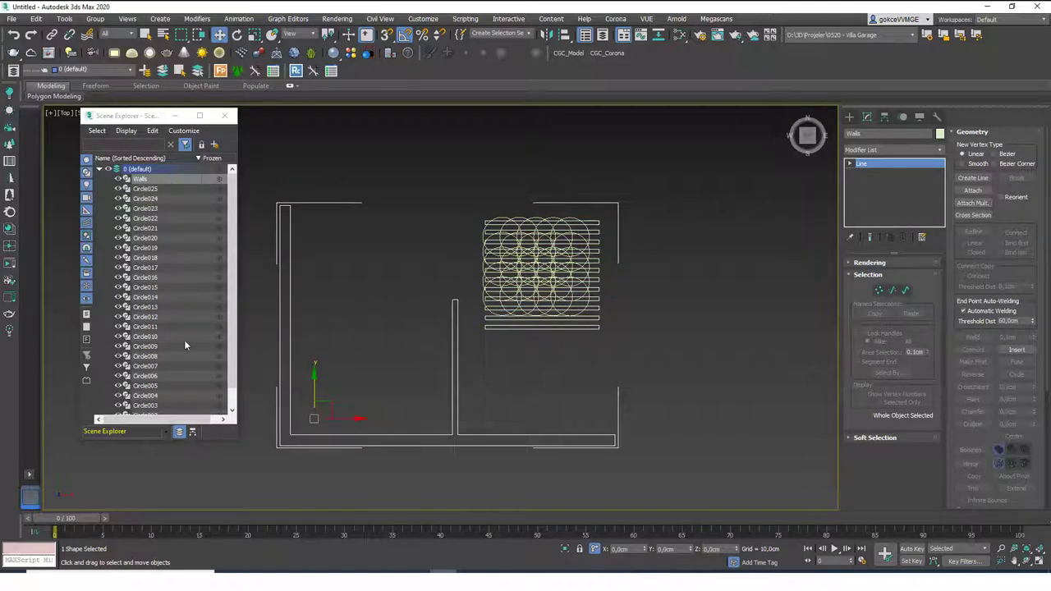
- Check the Walls spline with its attached rectangles as one object, and undo the rectangle attachment
click(480, 244)
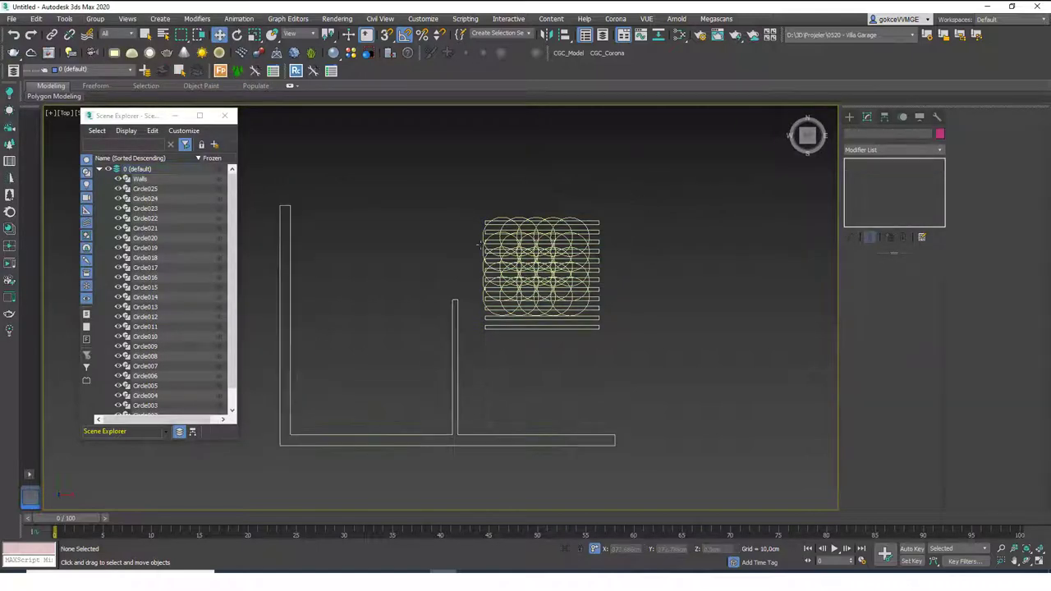
click(617, 223)
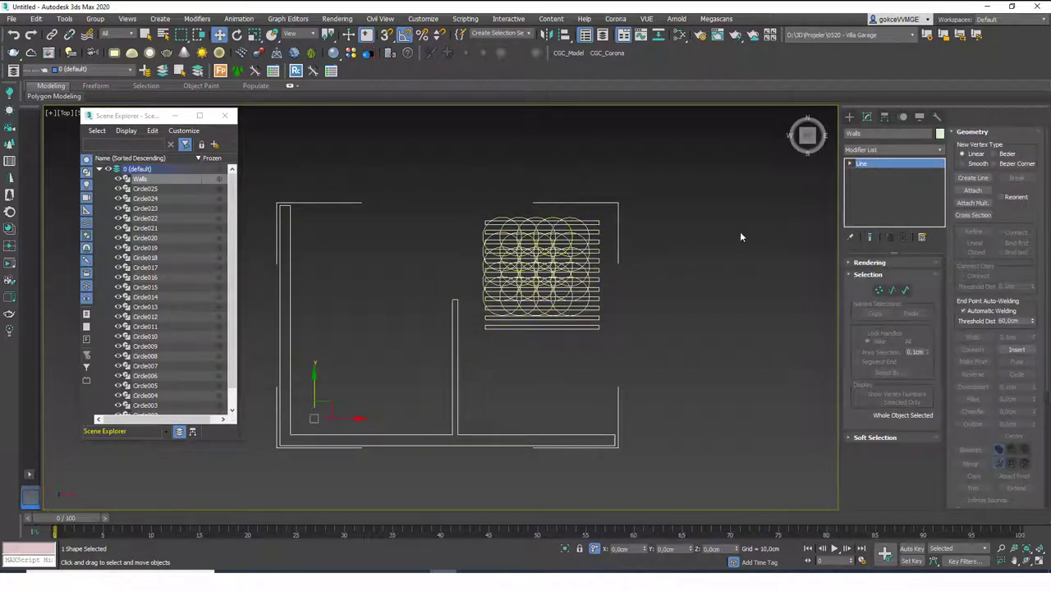
middle_drag(704, 256, 715, 243)
click(719, 254)
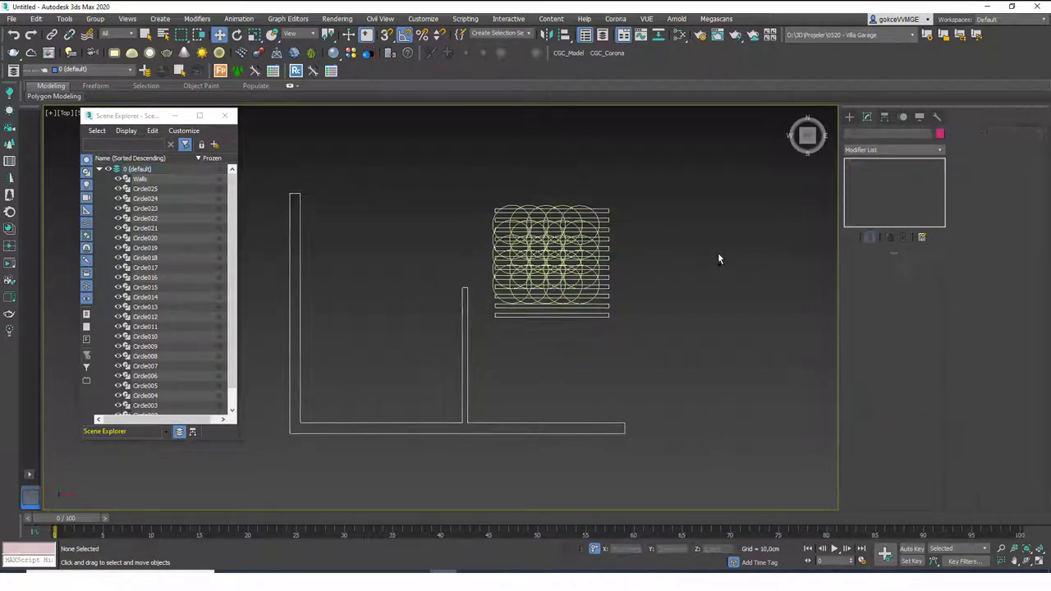
key(ctrl+z)
key(ctrl+z)
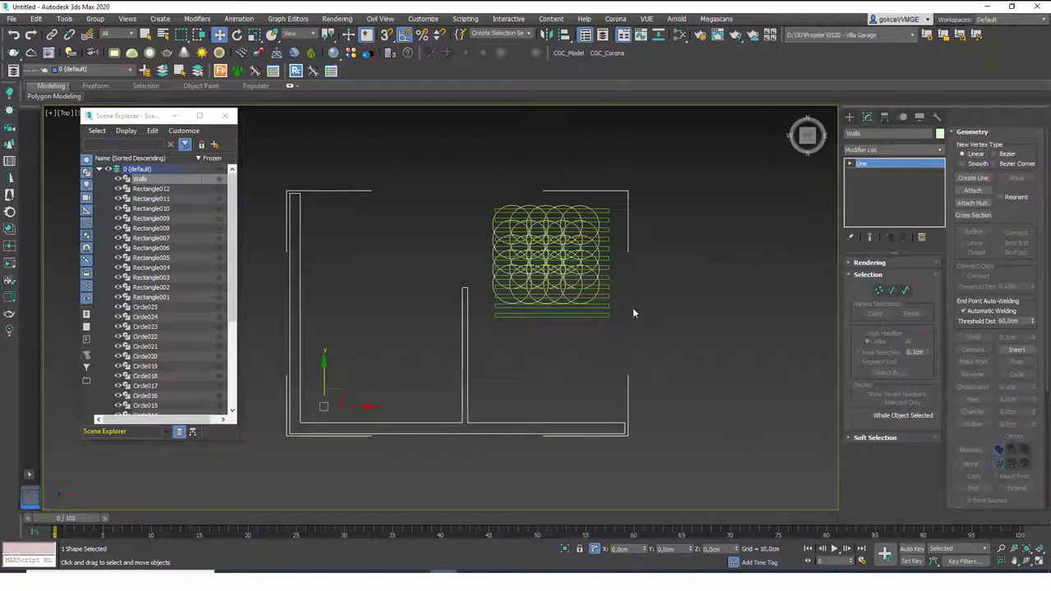
- Attach only the circles to the Walls spline with Attach Multiple, filtering the object list by "cir" and selecting every match
click(973, 203)
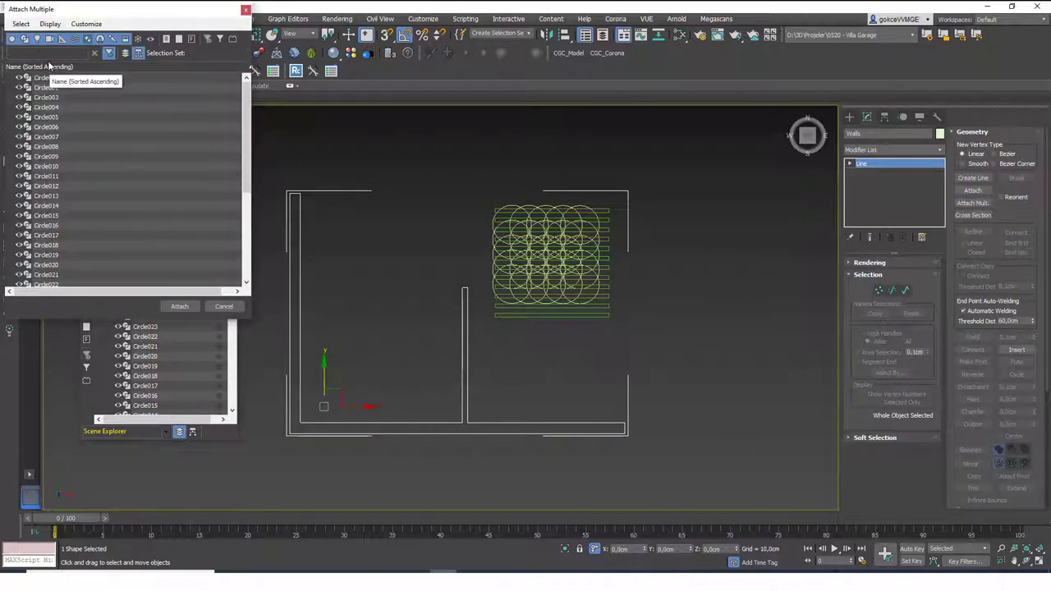
scroll(51, 65, down, 2)
text(c)
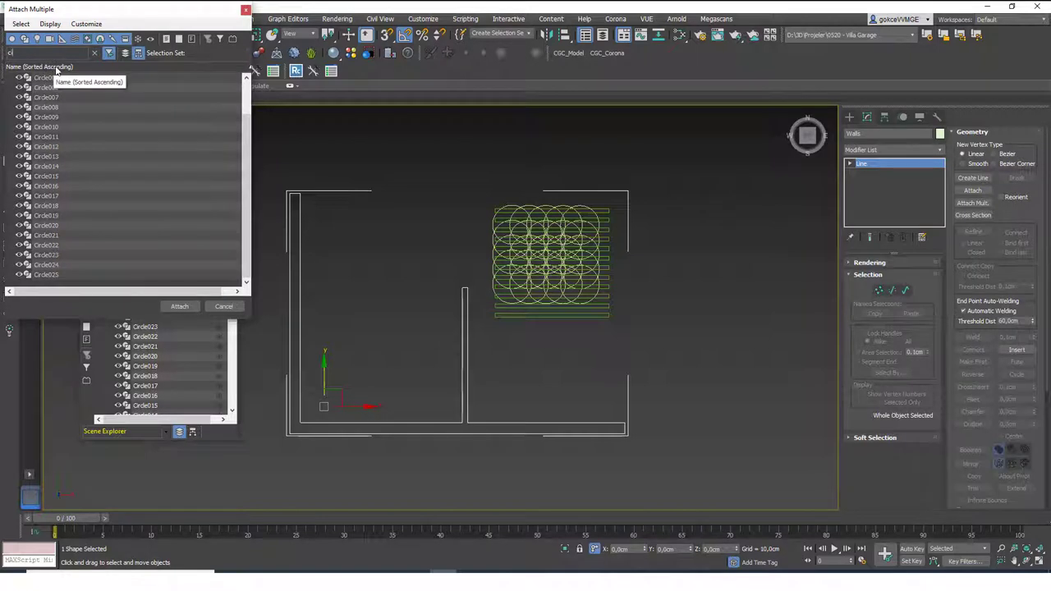
text(ir)
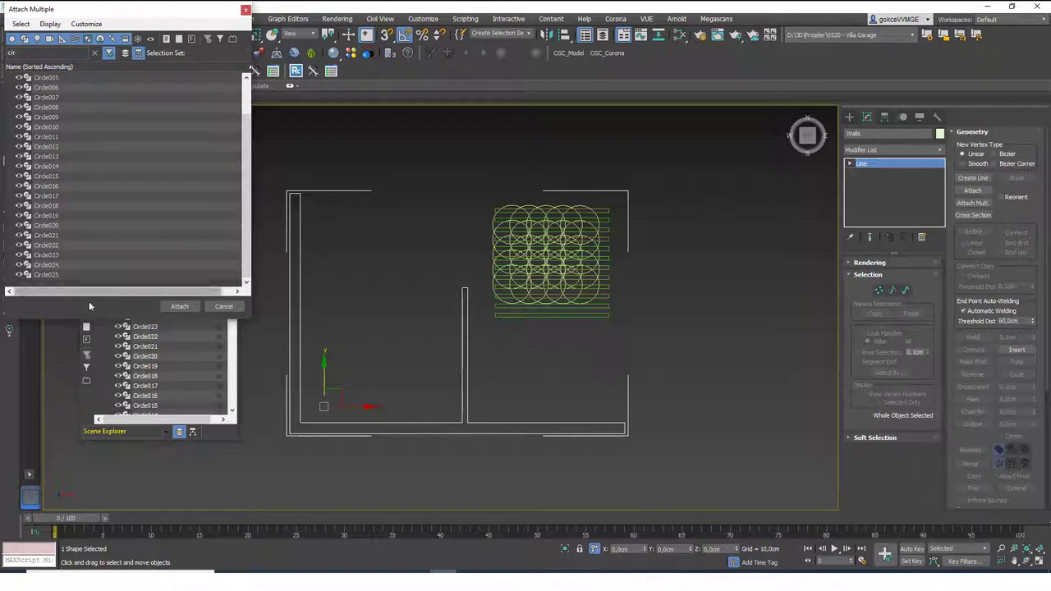
click(77, 276)
drag(249, 189, 242, 108)
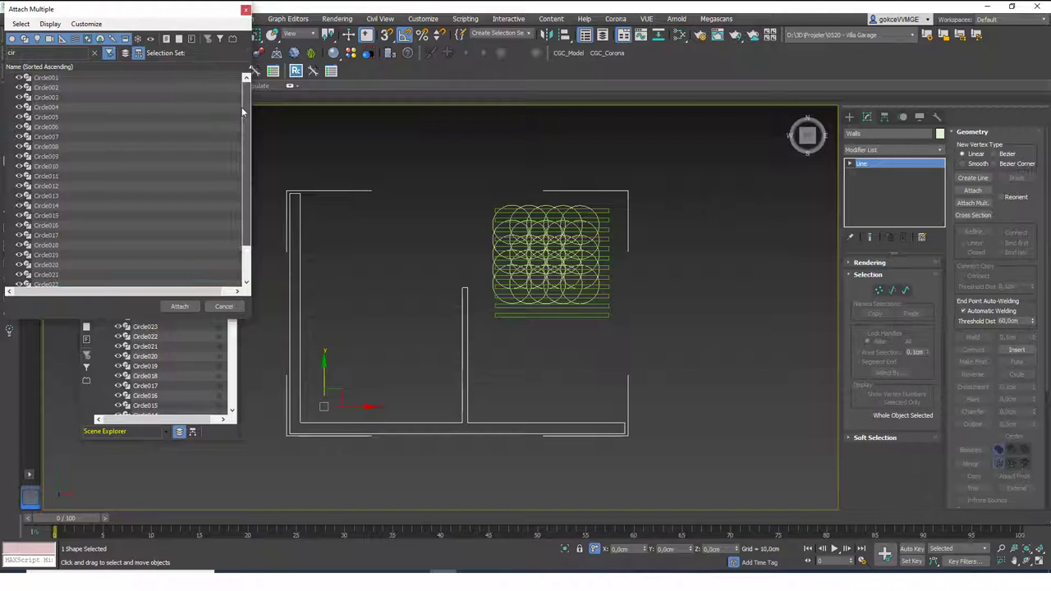
key(ctrl+a)
click(181, 306)
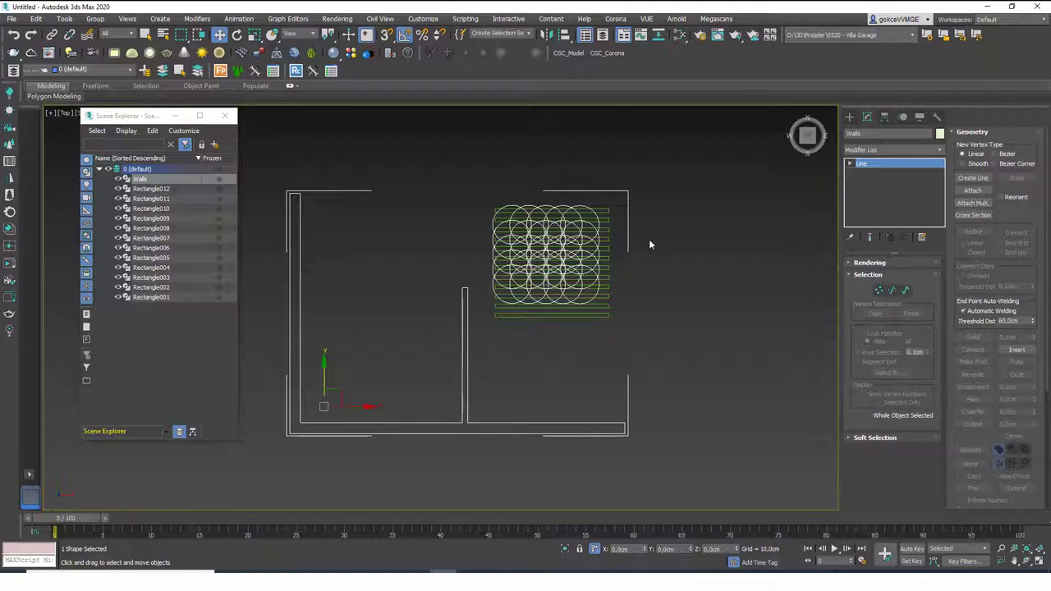
- Select all the circle splines within Walls at spline level and detach them as a separate shape, then clear the selection
key(1)
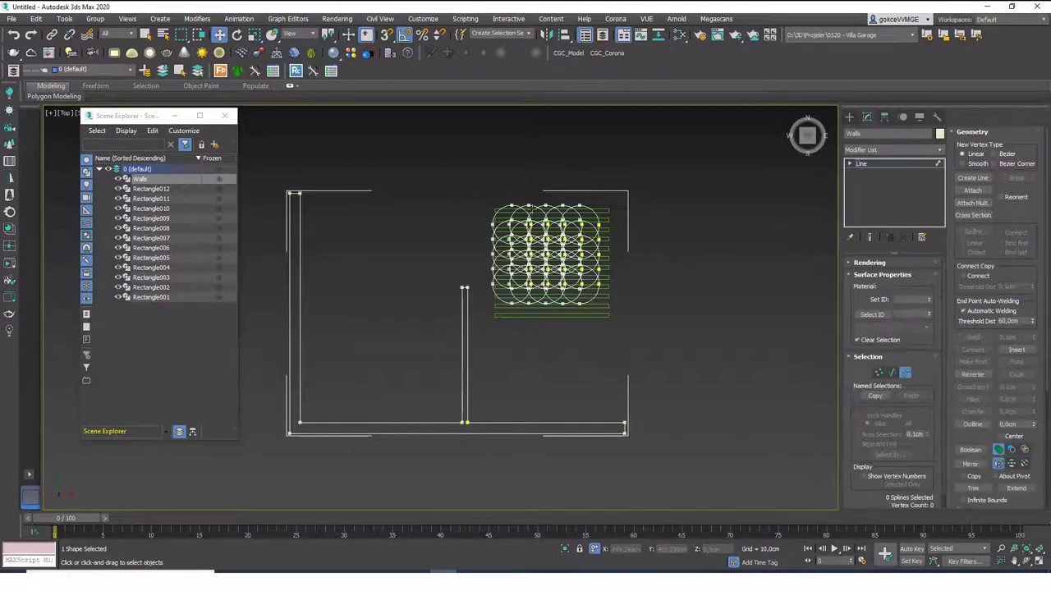
drag(493, 164, 647, 345)
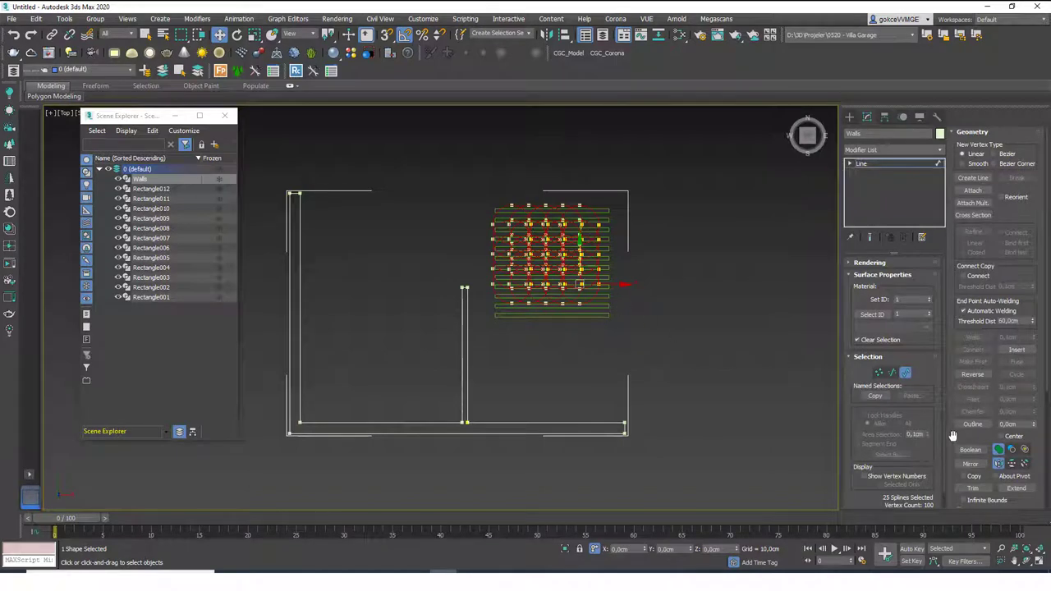
drag(961, 435, 945, 261)
click(979, 427)
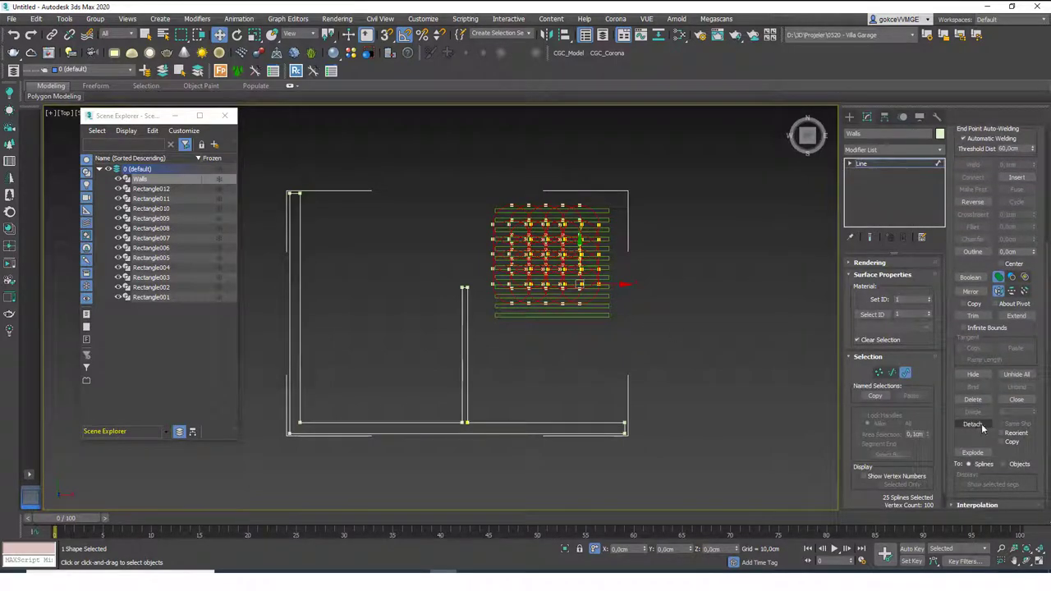
click(972, 424)
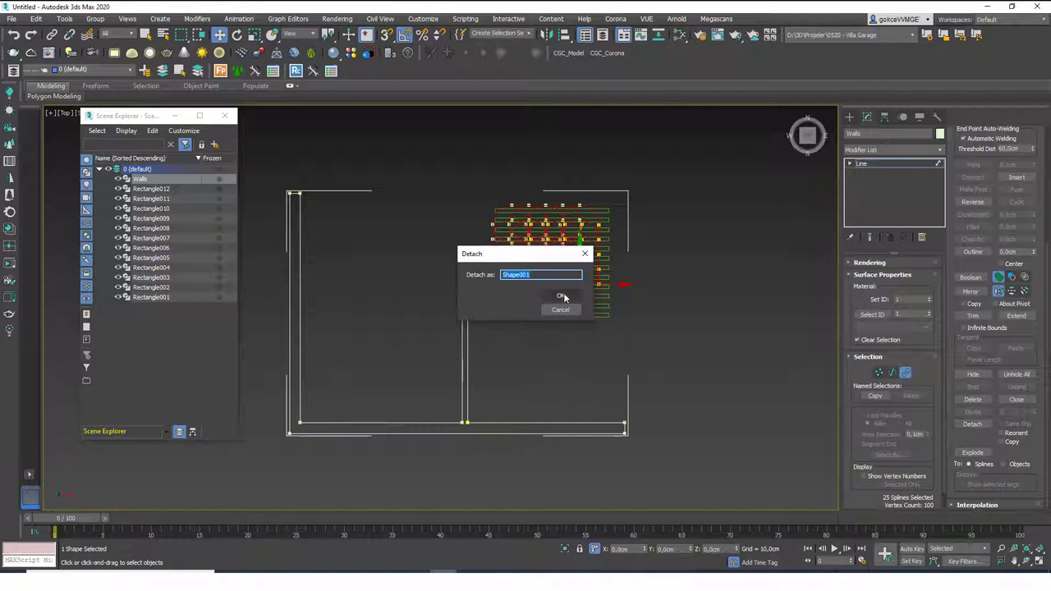
click(559, 306)
click(707, 196)
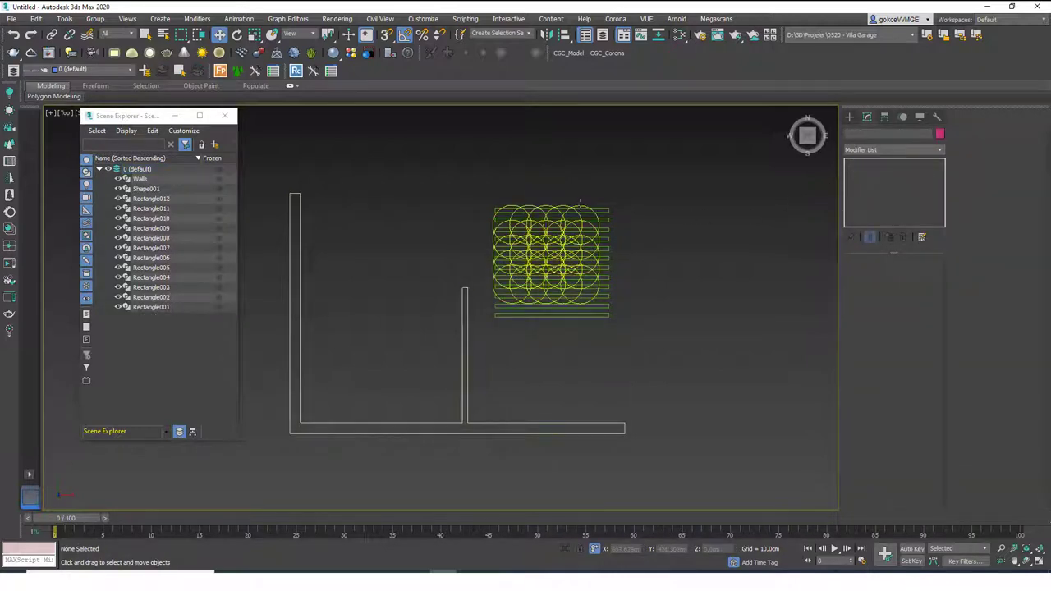
- Check the detached circles and the Walls spline as separate objects, and undo the detachment
click(580, 203)
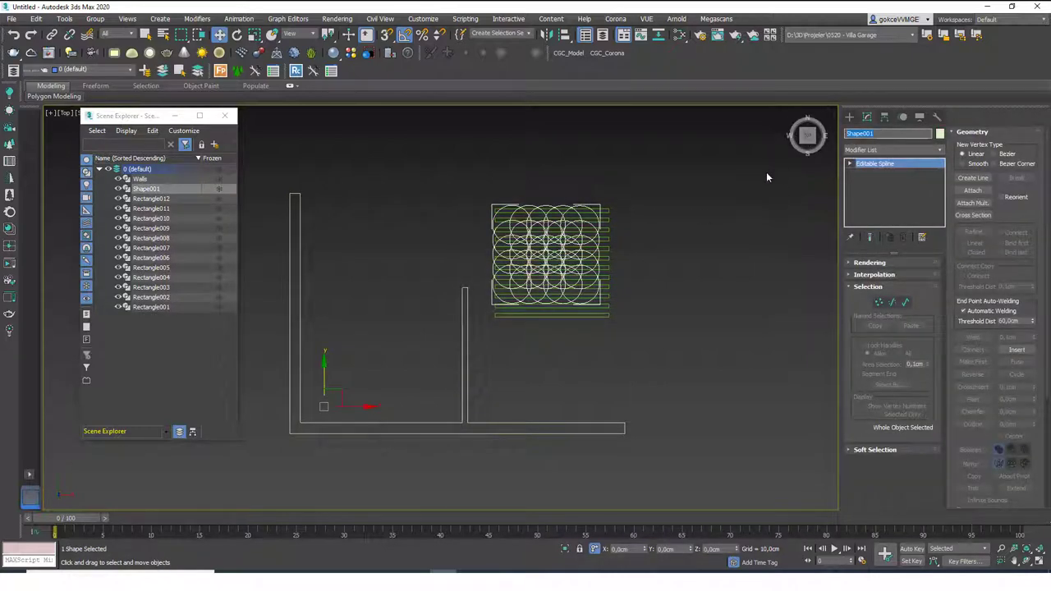
click(465, 399)
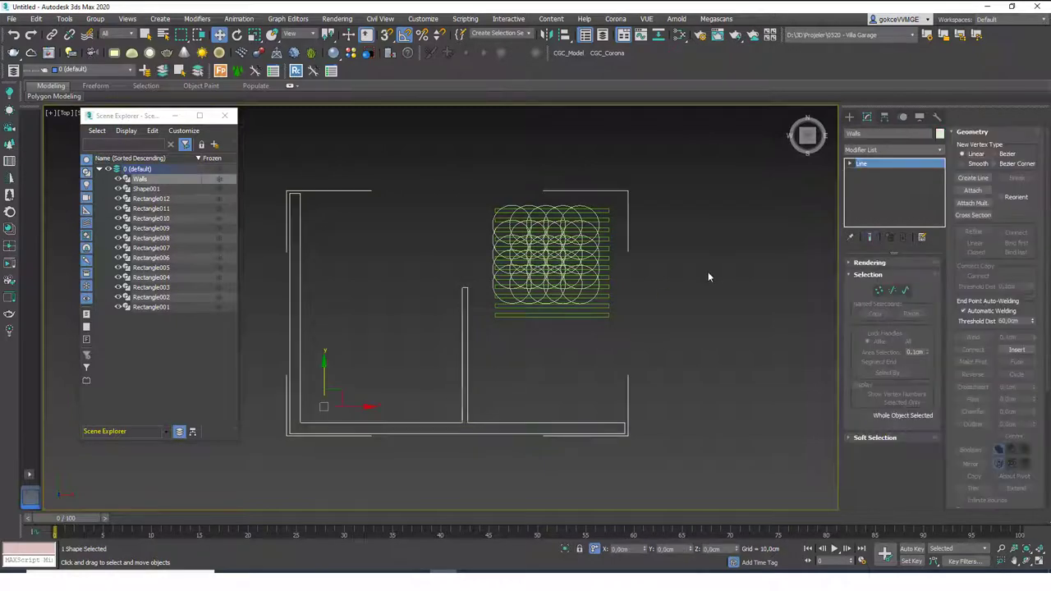
click(535, 338)
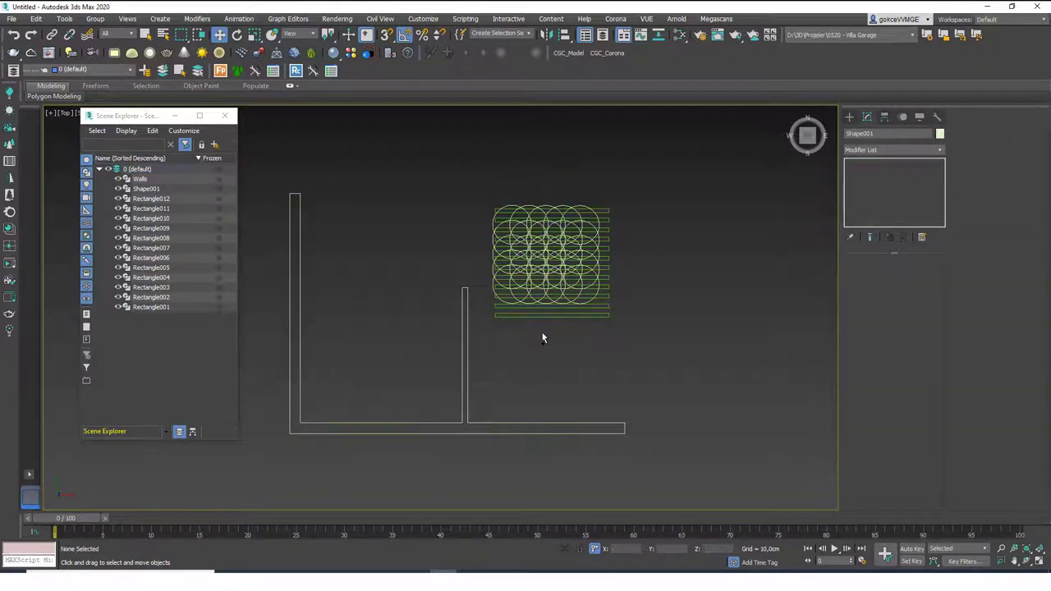
key(ctrl+z)
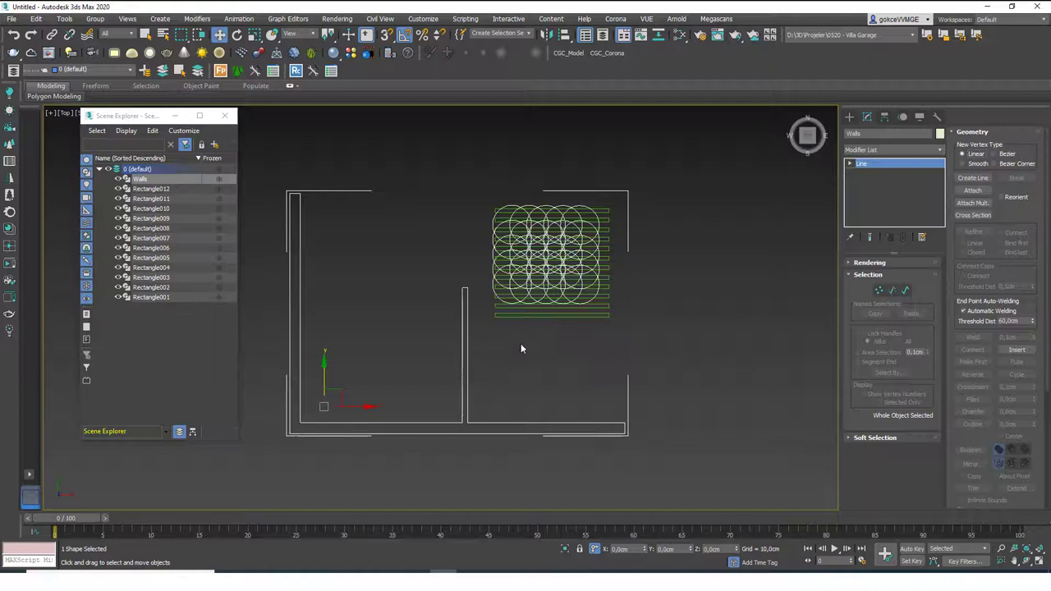
- Detach the selected circle splines from Walls as a separate shape with the Copy option enabled
drag(496, 343, 434, 369)
click(906, 290)
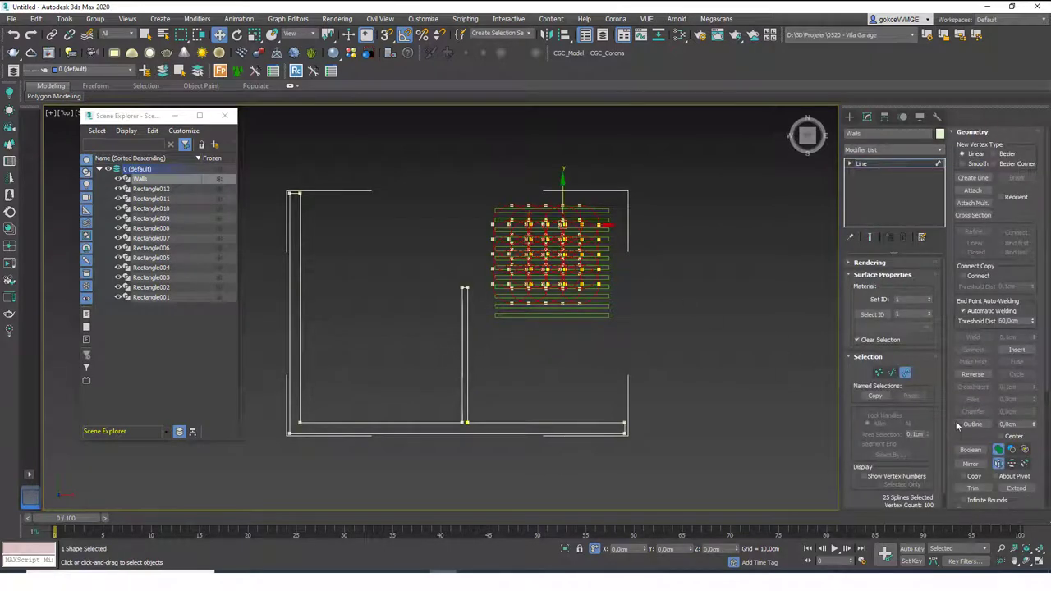
scroll(961, 423, down, 5)
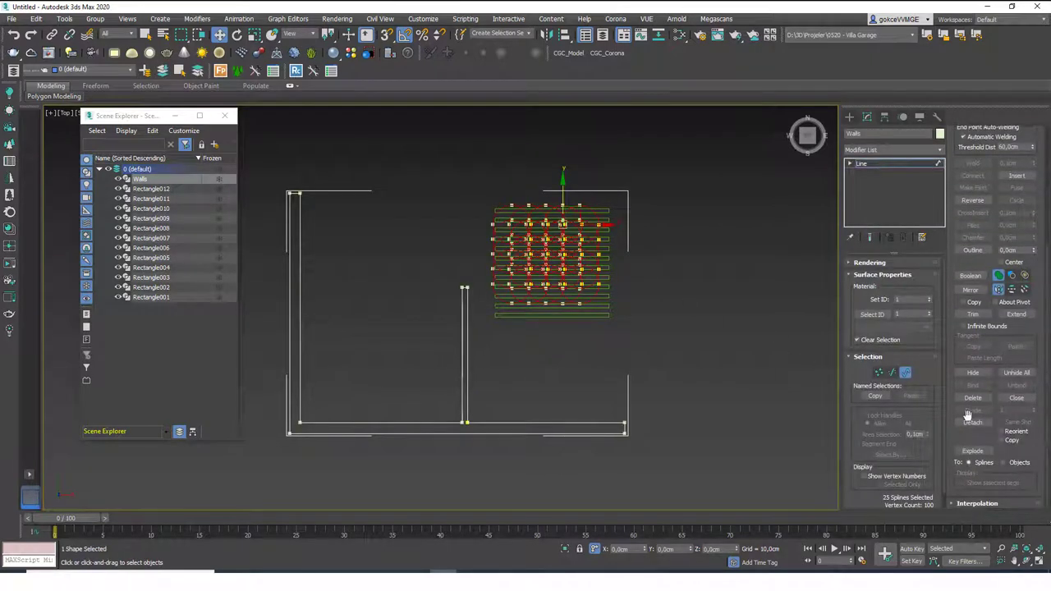
click(1014, 439)
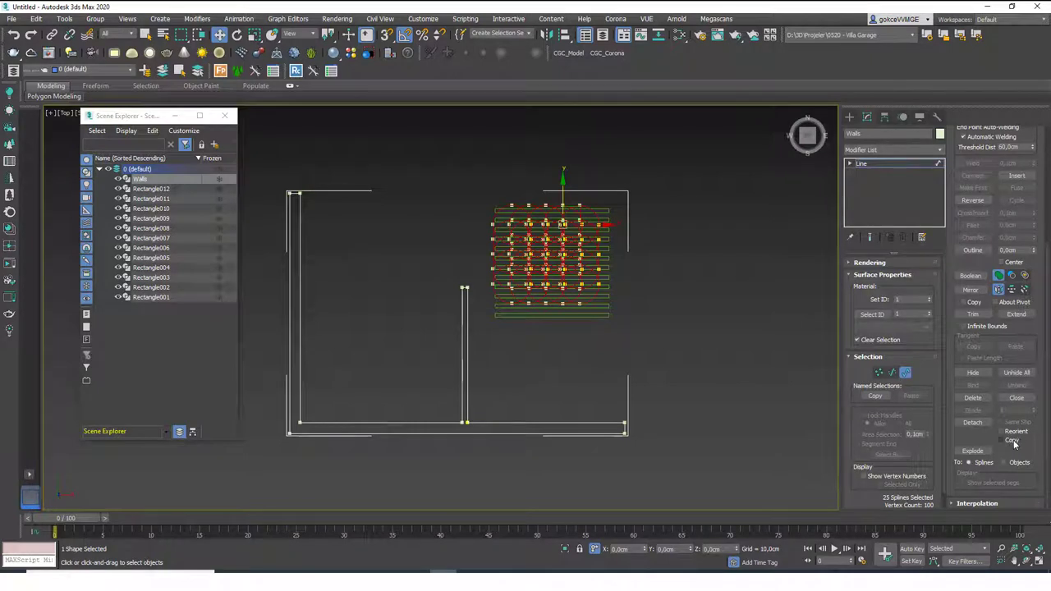
click(974, 423)
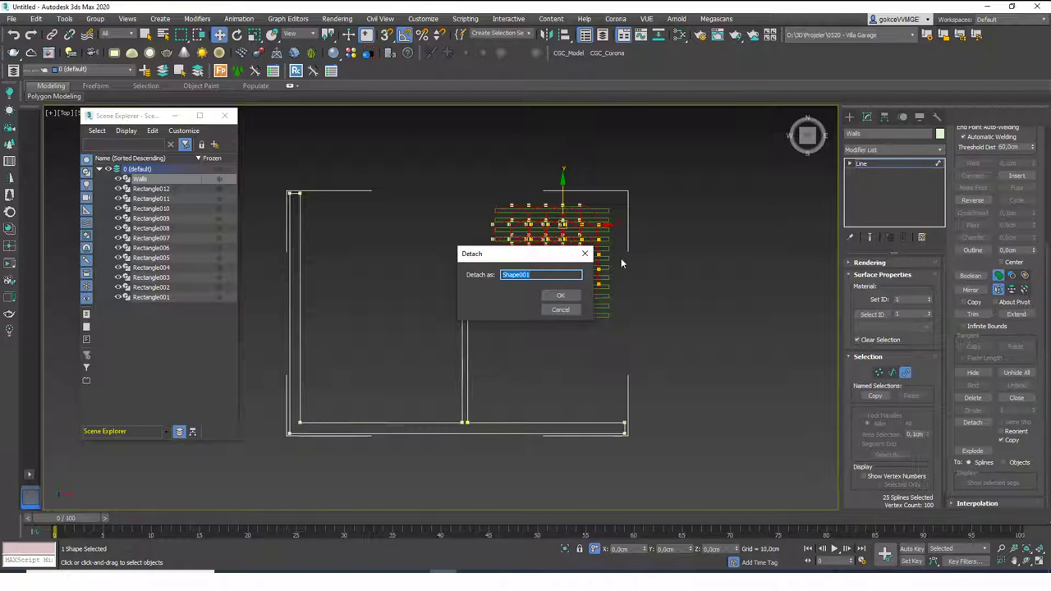
click(560, 296)
click(573, 204)
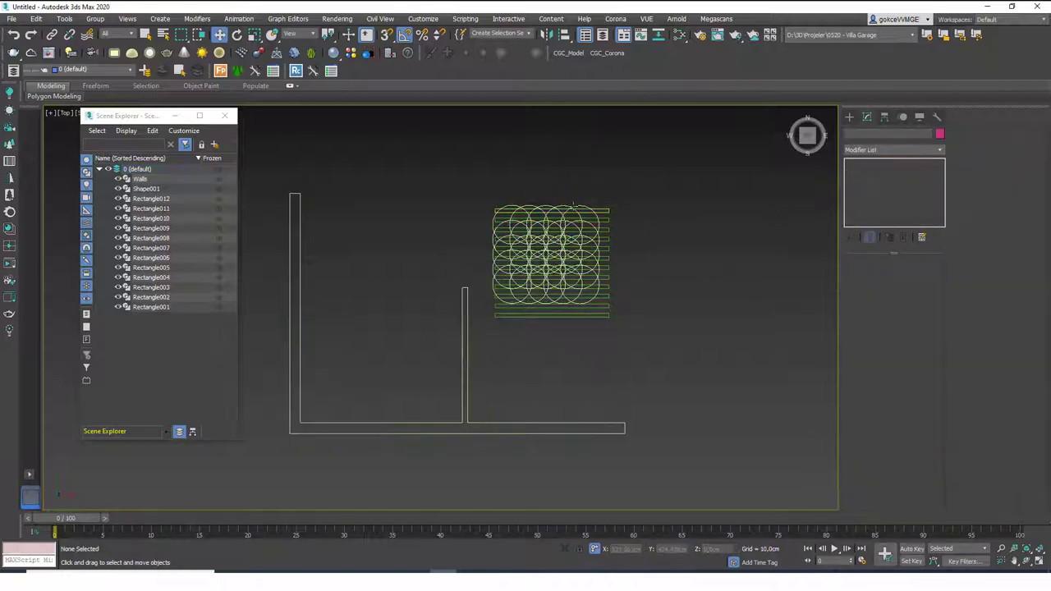
- Move the Walls spline along negative X away from the detached circle copy, and select the copy to check it
drag(486, 350, 438, 380)
middle_drag(513, 305, 539, 296)
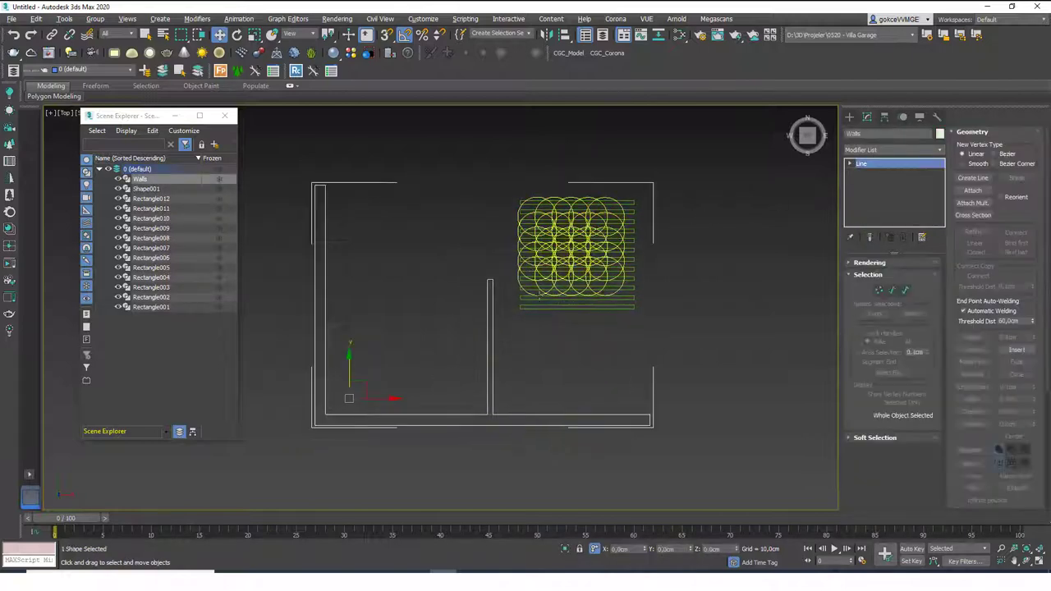
scroll(558, 313, down, 2)
drag(456, 370, 350, 373)
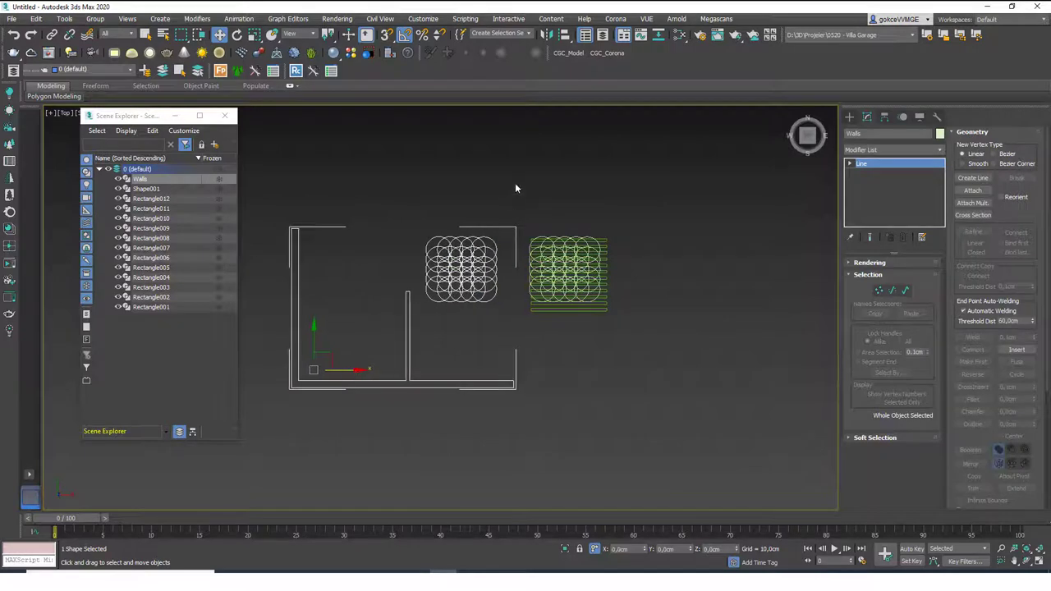
click(516, 188)
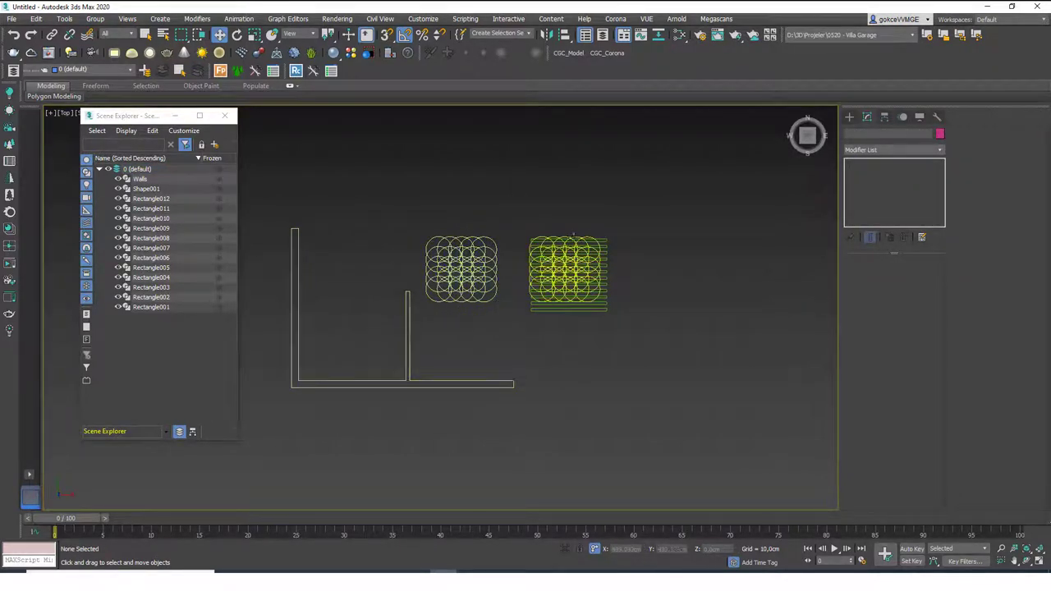
click(573, 239)
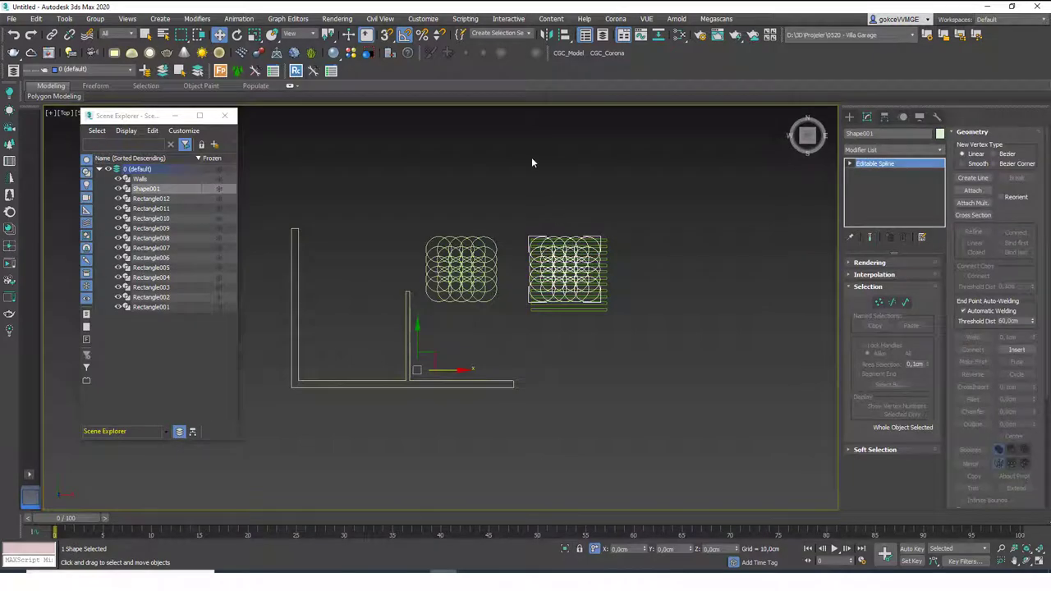
- Create a standard box about 220 cm long and 225 cm wide on the empty ground beside the circle shapes
click(849, 117)
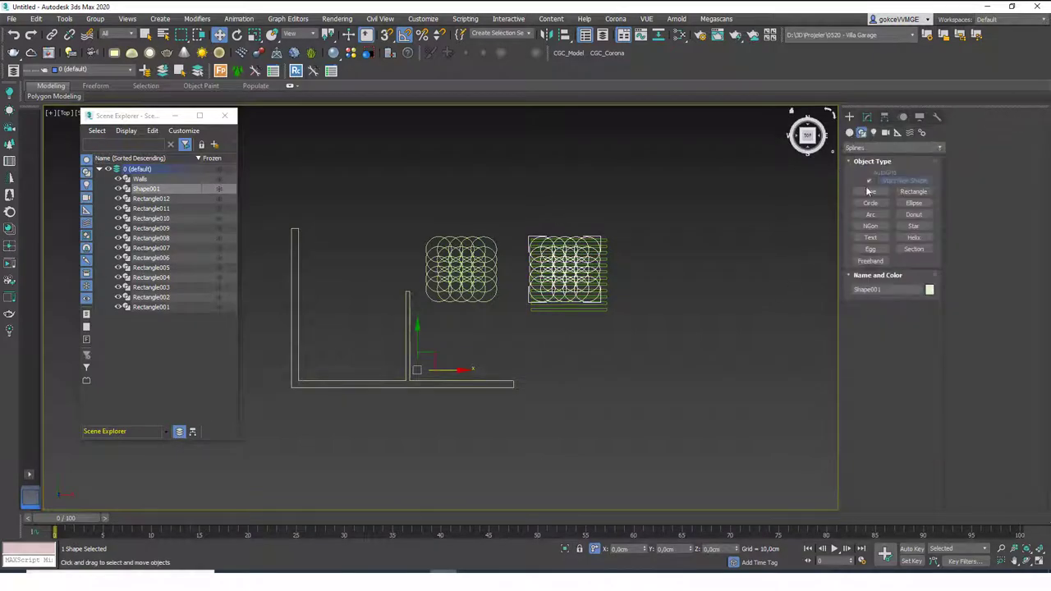
click(849, 133)
click(870, 183)
alt+middle_drag(796, 202, 479, 239)
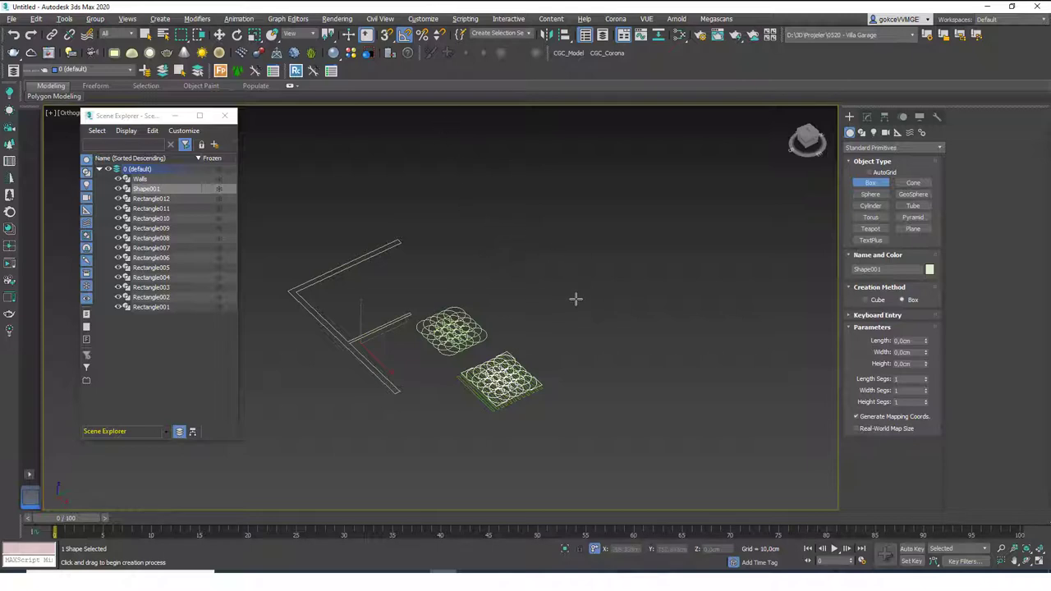
drag(575, 289, 565, 353)
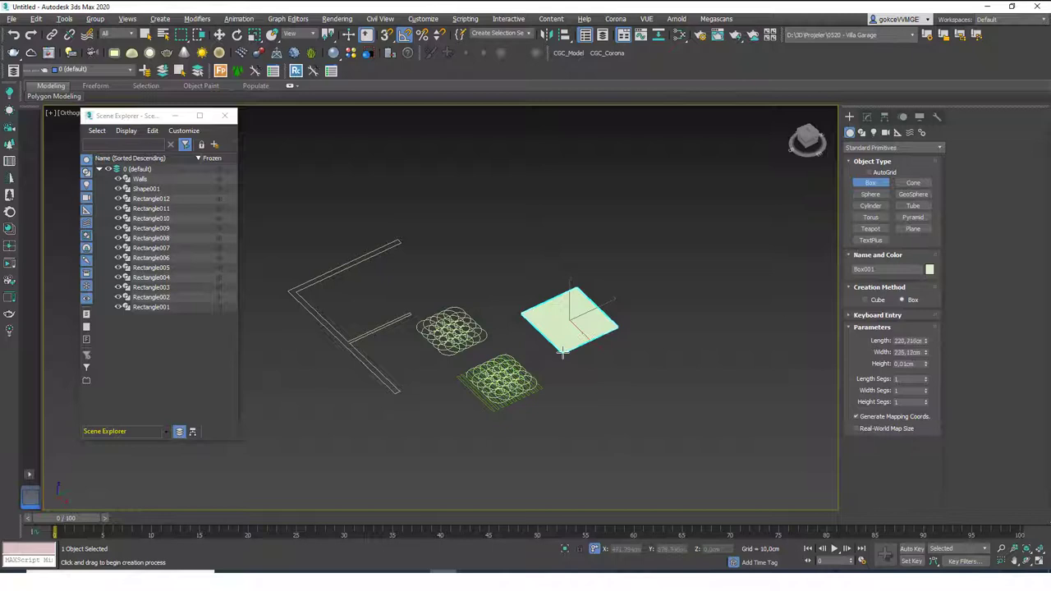
click(557, 313)
key(w)
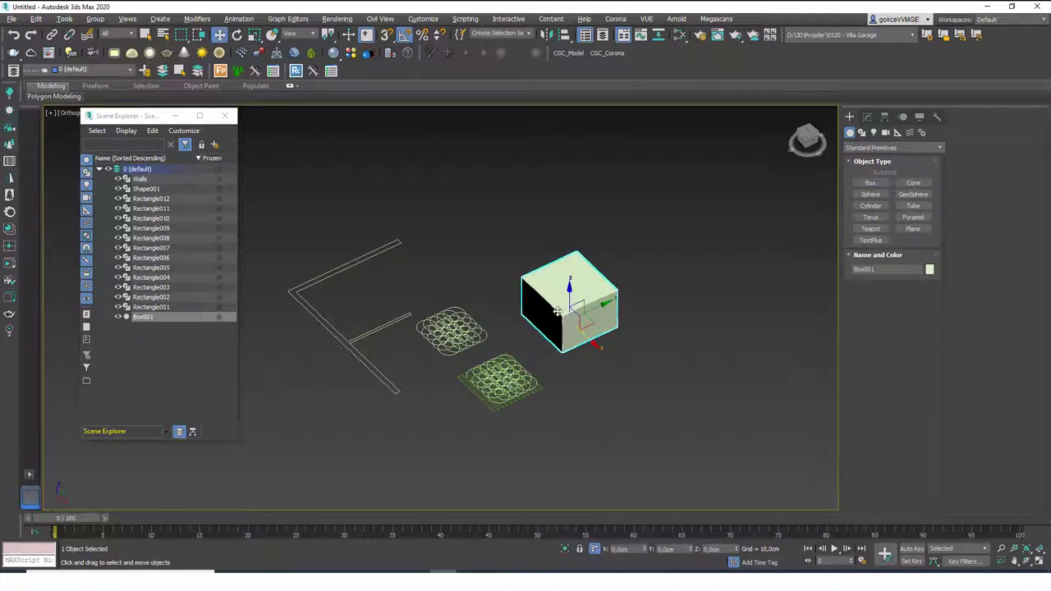
- Add an Edit Poly modifier to the new box
middle_drag(584, 333, 571, 334)
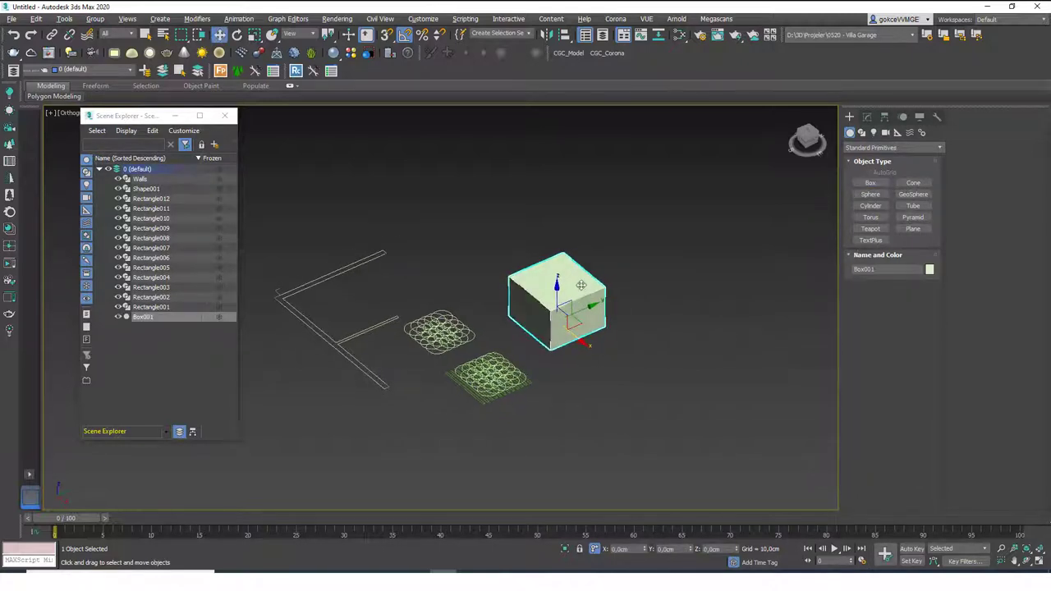
scroll(572, 293, up, 2)
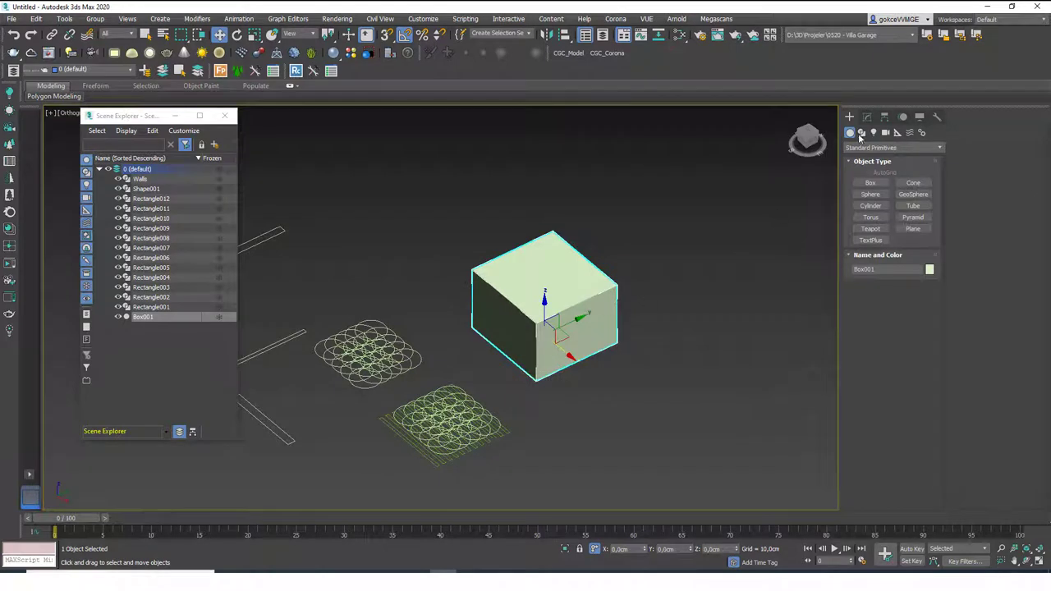
click(867, 118)
click(872, 150)
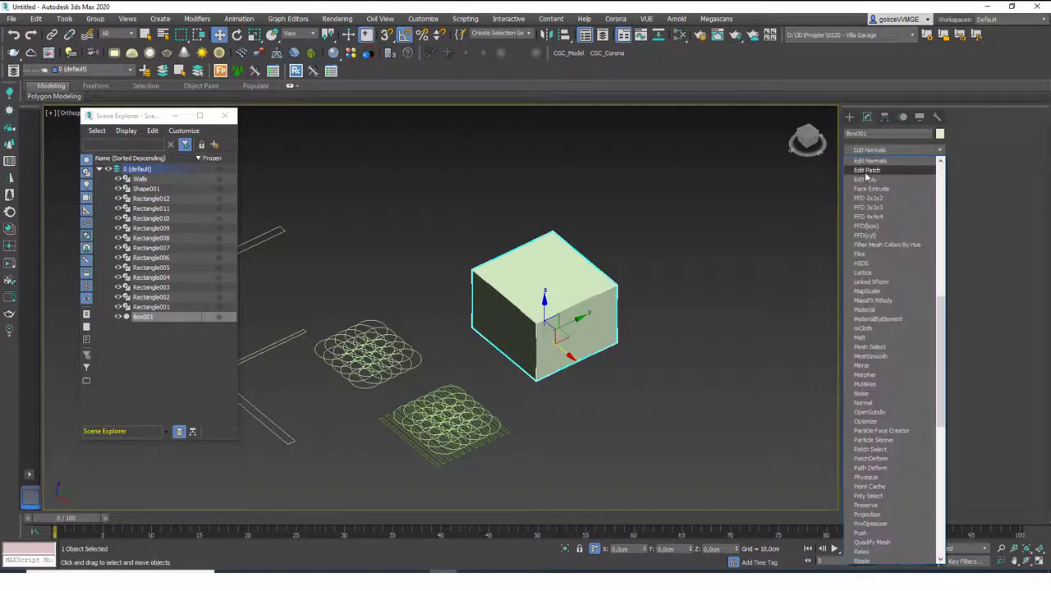
click(868, 180)
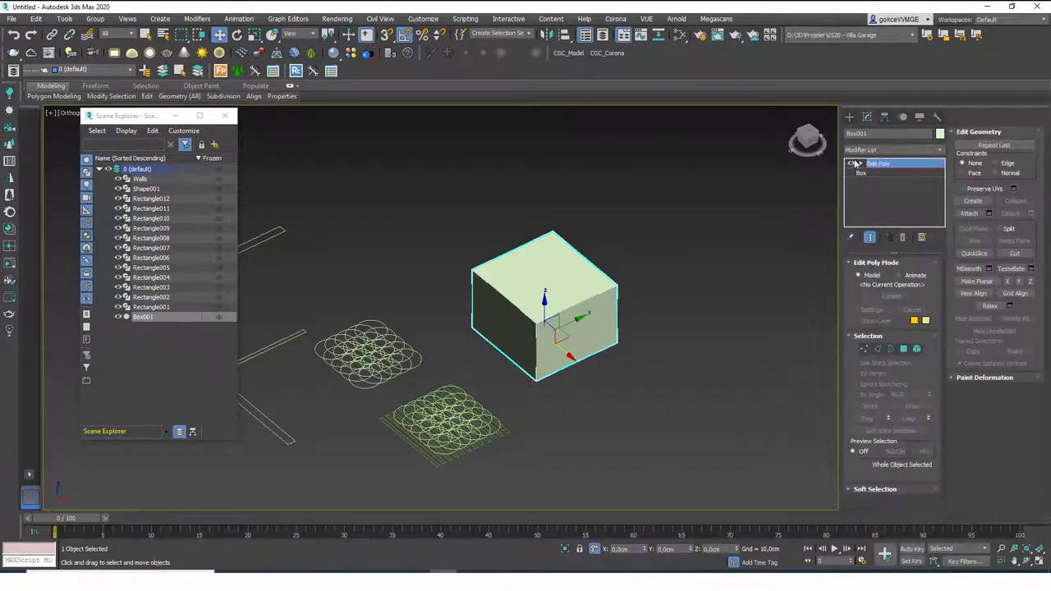
- Detach the box's top polygon as a separate object and select the detached face
key(4)
click(532, 291)
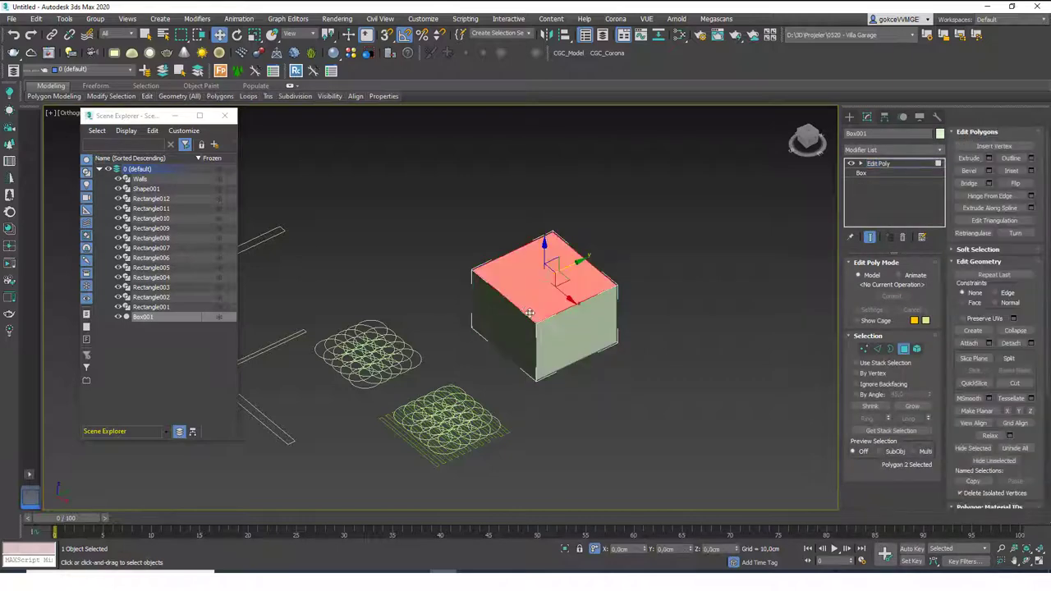
scroll(531, 304, up, 5)
scroll(531, 282, up, 2)
scroll(530, 282, up, 2)
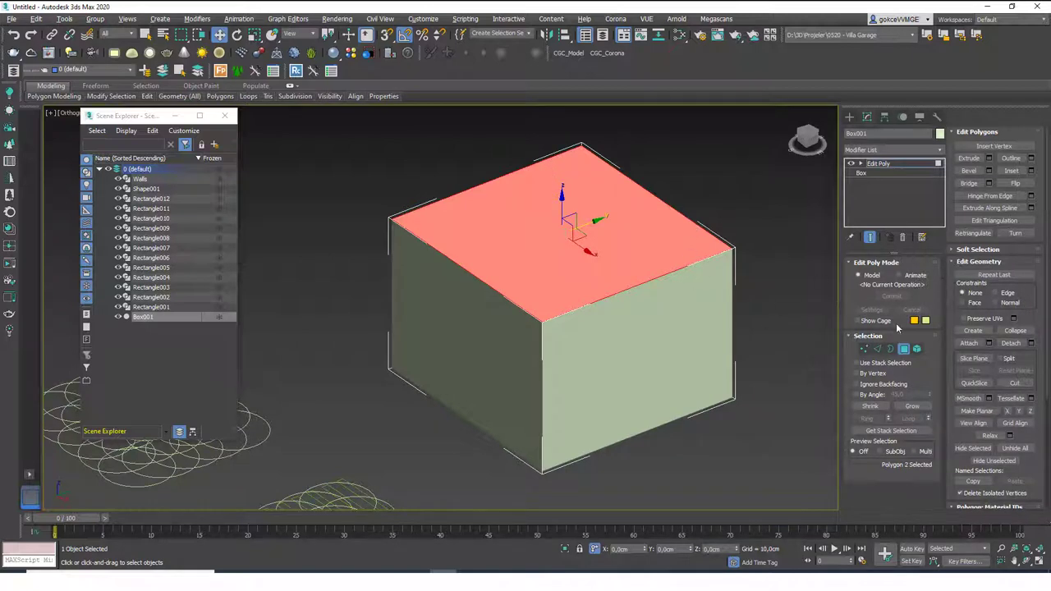
scroll(1019, 353, down, 3)
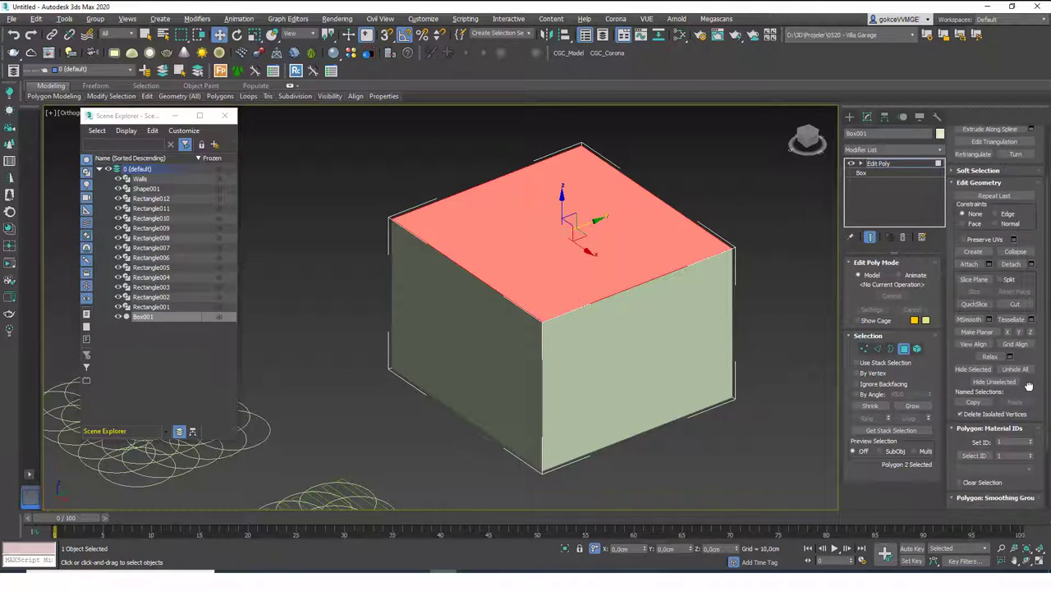
click(1011, 261)
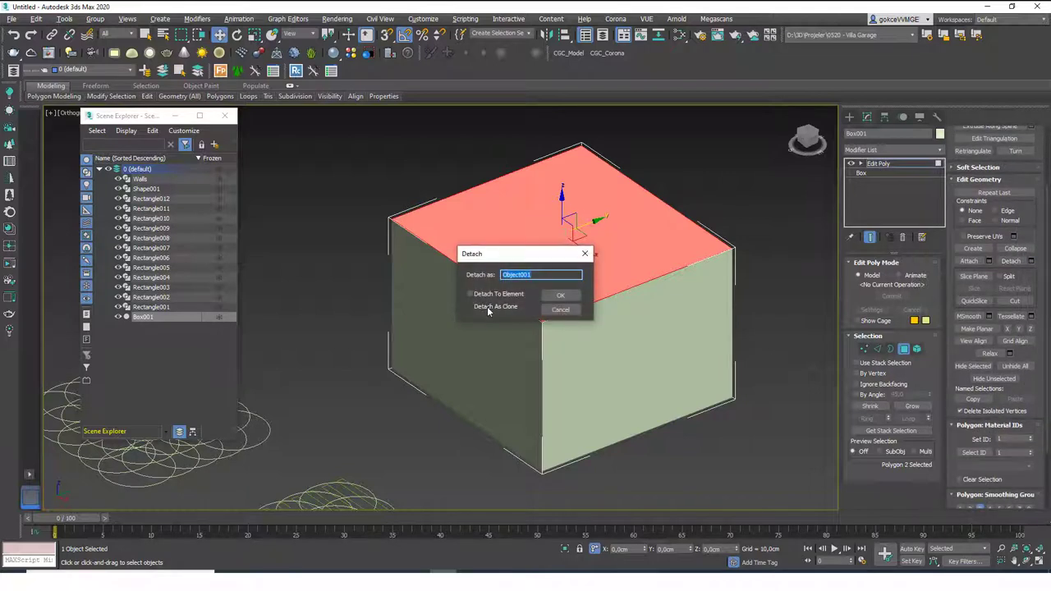
click(559, 295)
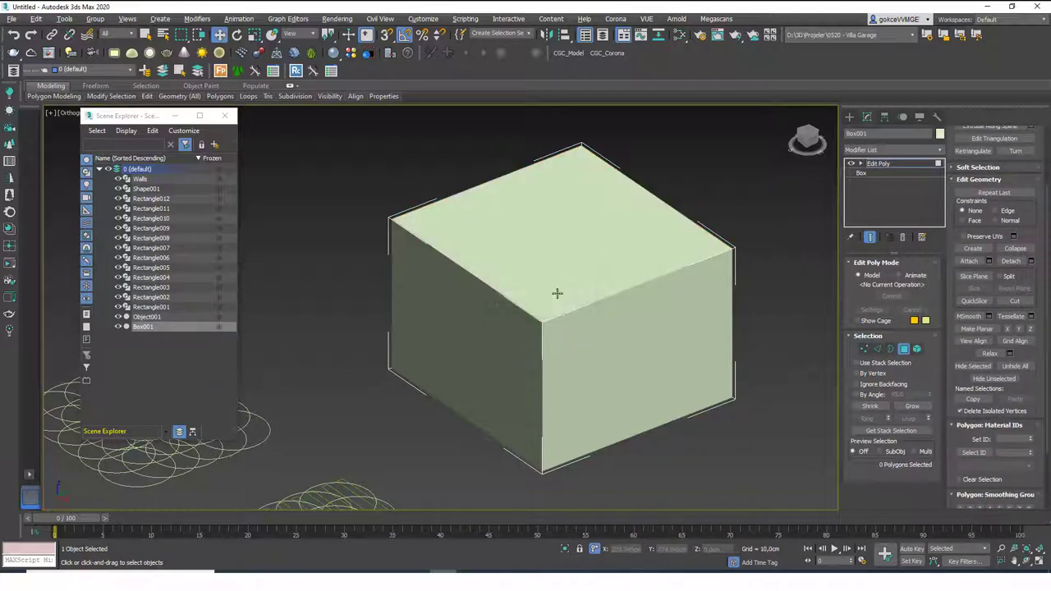
click(893, 165)
drag(714, 235, 671, 317)
click(683, 242)
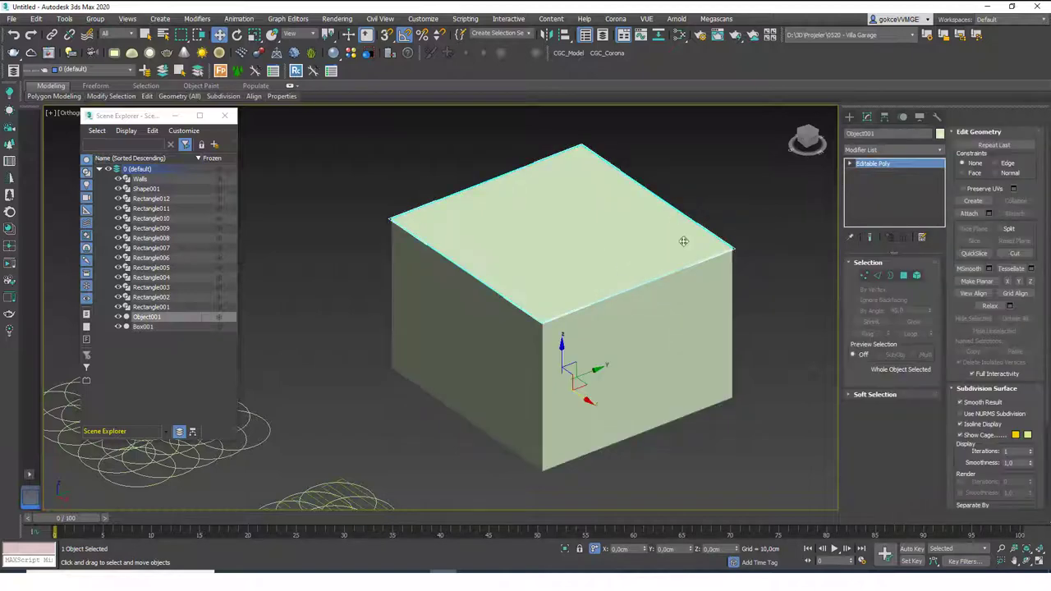
click(879, 152)
click(884, 151)
click(885, 151)
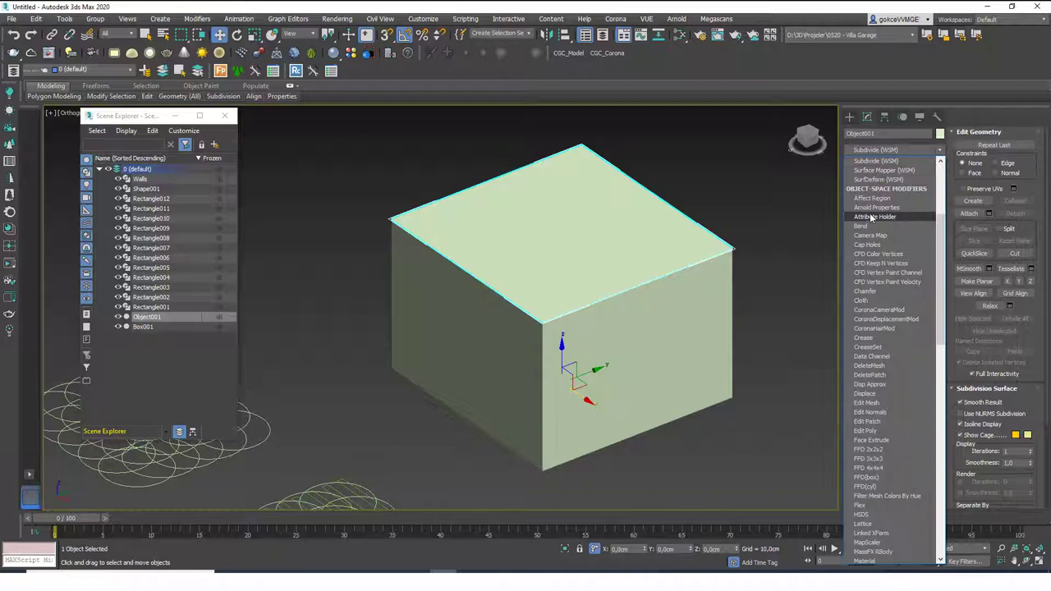
click(883, 153)
key(h)
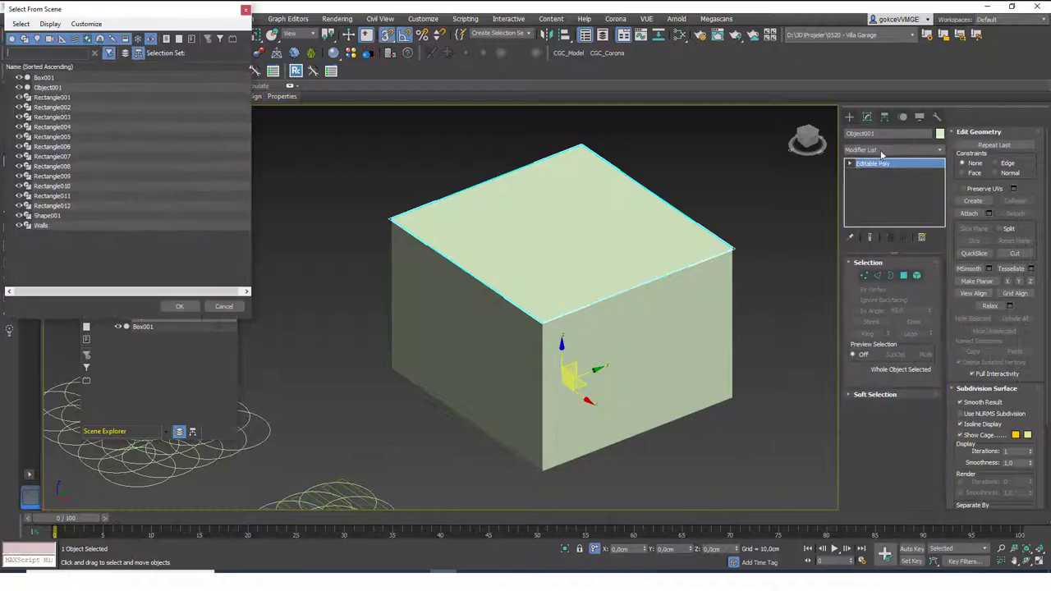
click(224, 306)
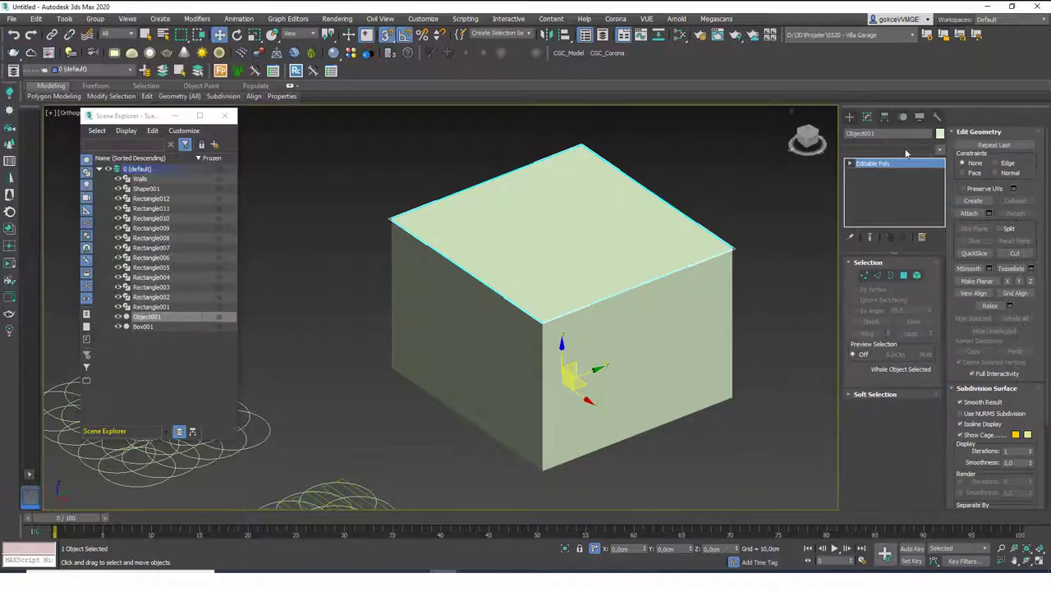
- Add a Shell modifier to the detached top face and set its outer amount to 15.3 cm
click(906, 152)
text(sh)
click(871, 189)
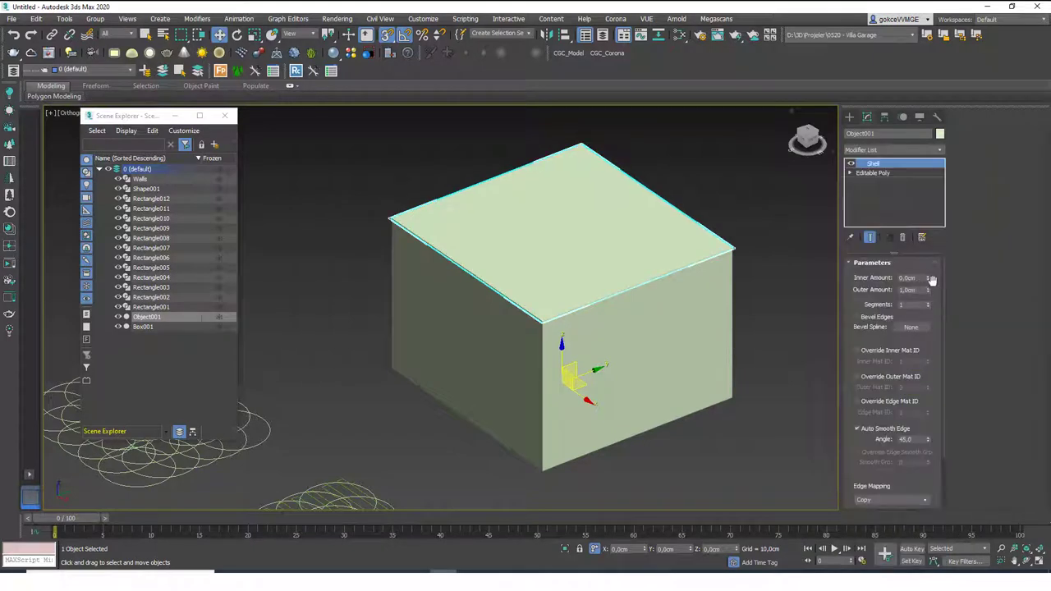
drag(933, 280, 910, 205)
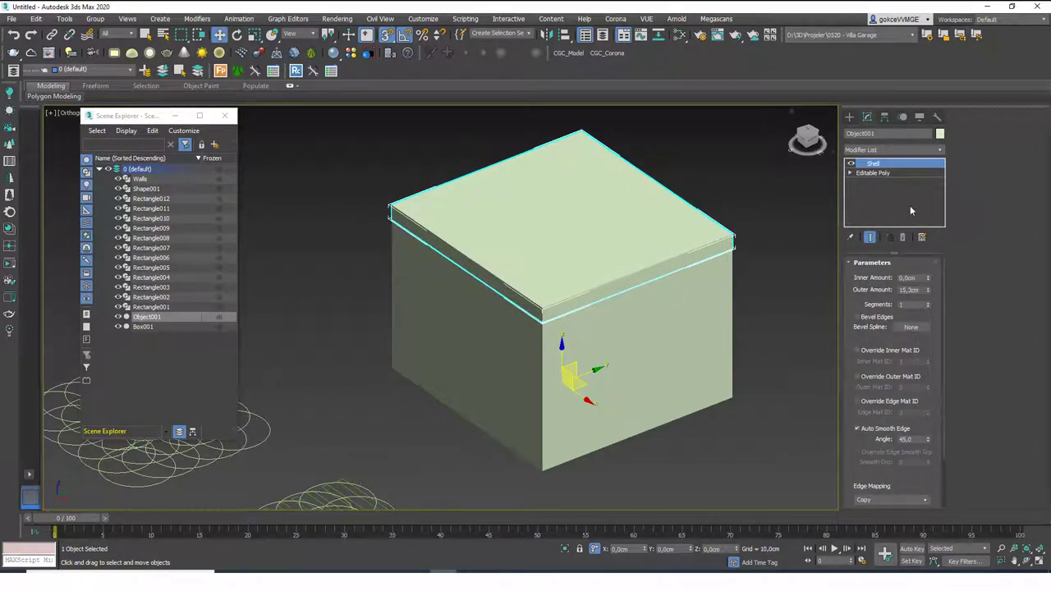
- Add a Chamfer modifier to the box and the shelled lid together, and inspect the result from the side
click(763, 200)
drag(760, 220, 705, 271)
click(872, 152)
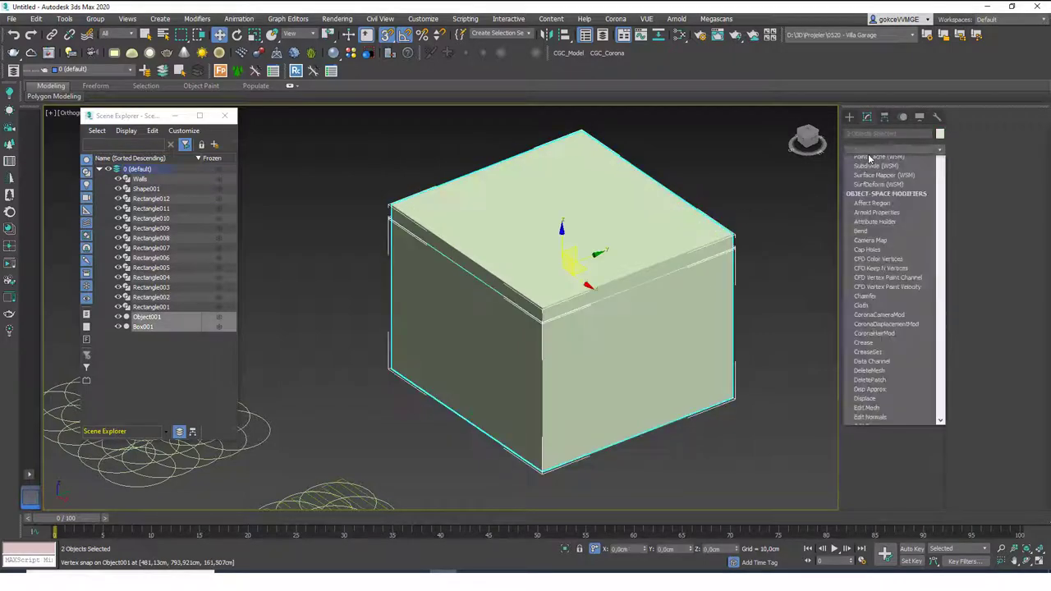
scroll(873, 164, down, 5)
click(880, 158)
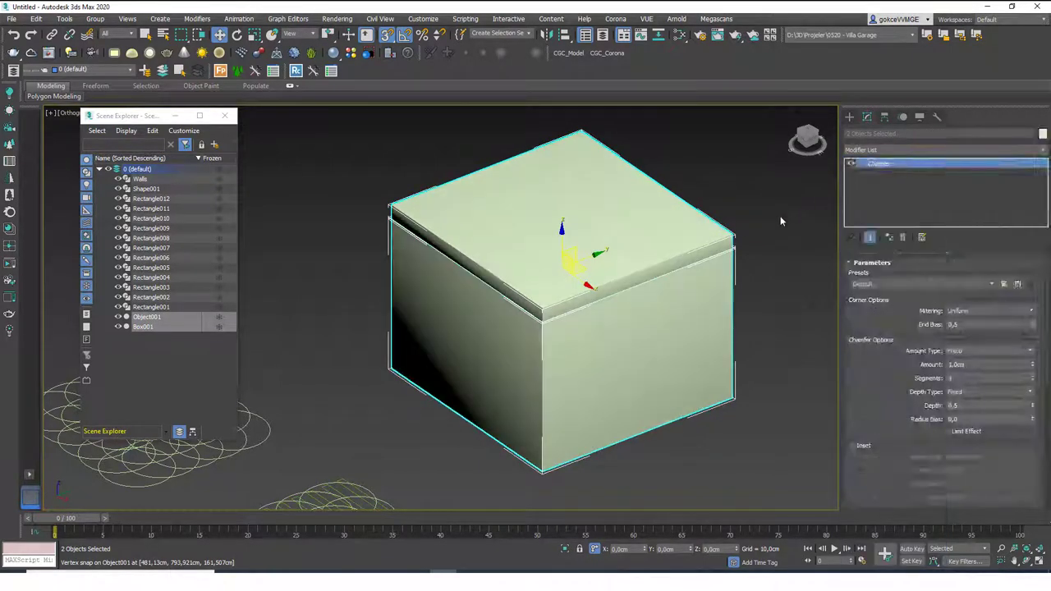
click(781, 220)
mouse_move(757, 314)
alt+middle_down()
mouse_move(715, 297)
mouse_move(716, 276)
mouse_move(729, 349)
alt+middle_up()
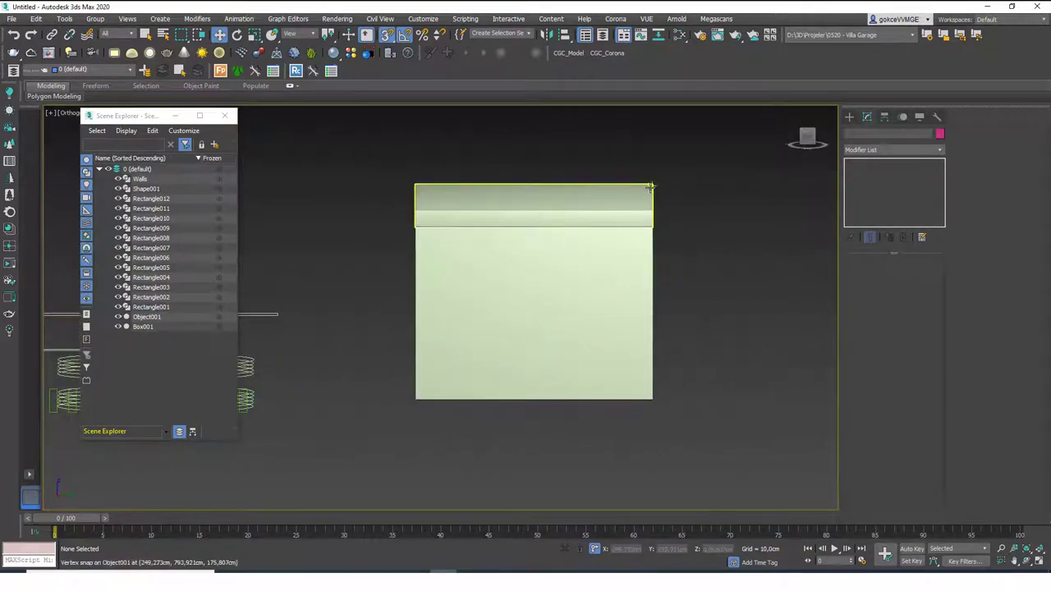
click(649, 187)
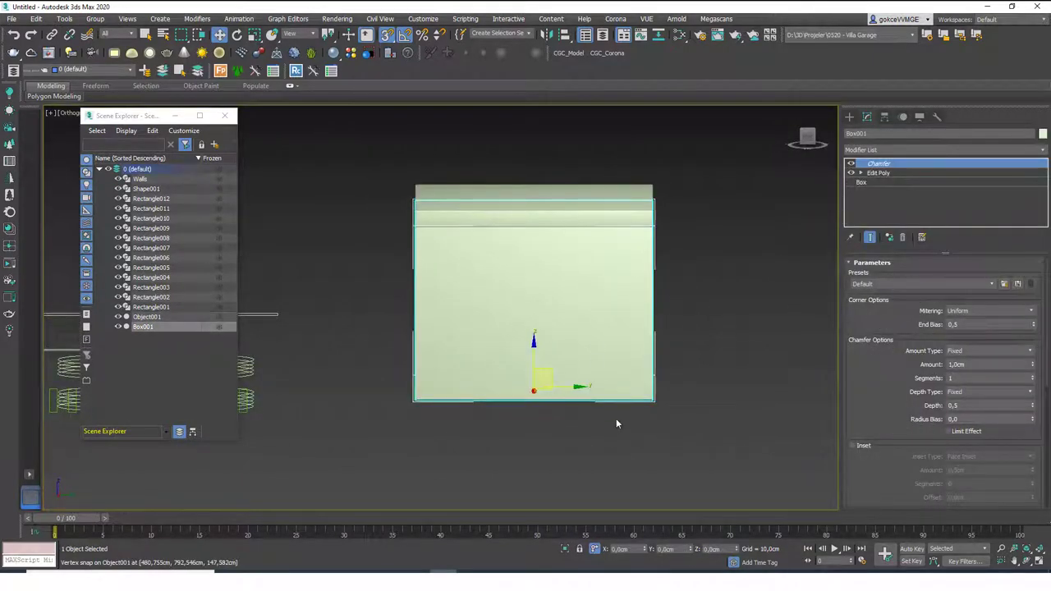
- Delete the box and its lid with snapping turned off, and switch to the Top view
key(s)
drag(693, 157, 609, 267)
key(Delete)
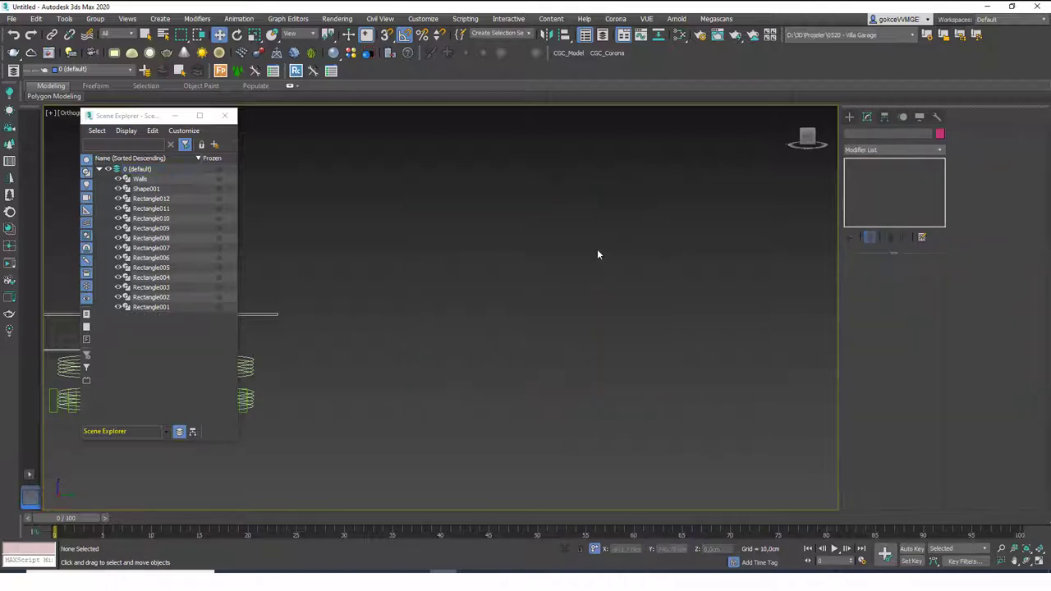
key(t)
scroll(567, 263, down, 5)
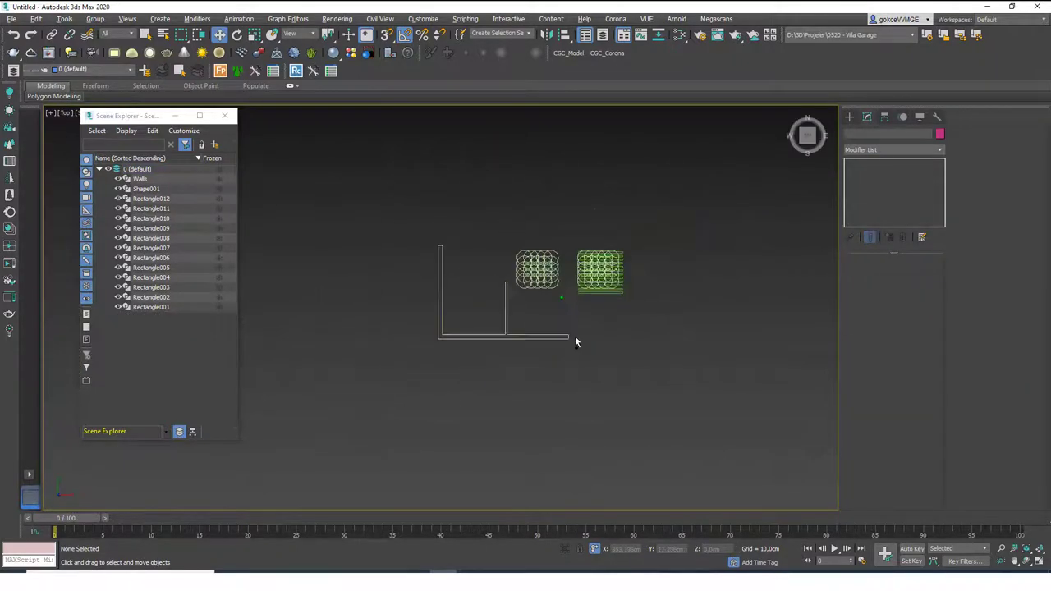
scroll(575, 338, down, 1)
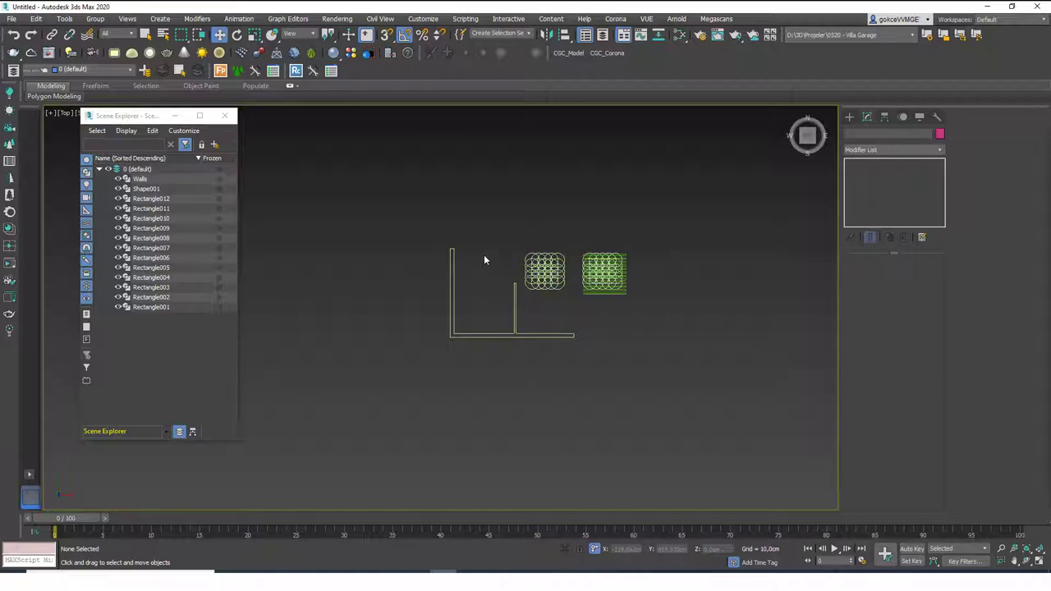
- Detach a copy of the three segments forming the inner partition of Walls as a separate shape
scroll(501, 320, up, 5)
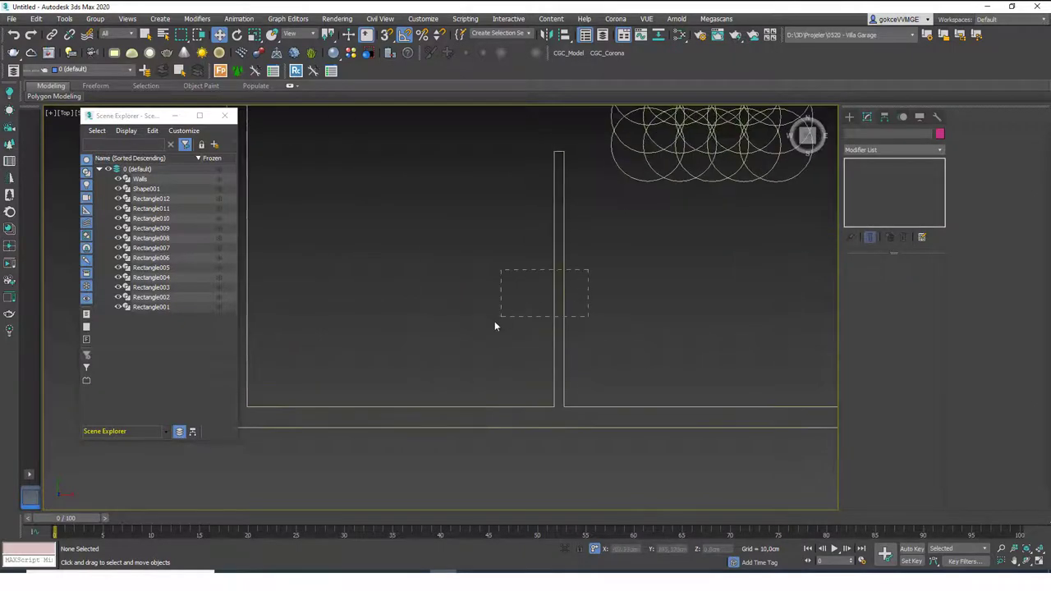
drag(495, 326, 496, 324)
scroll(510, 316, down, 3)
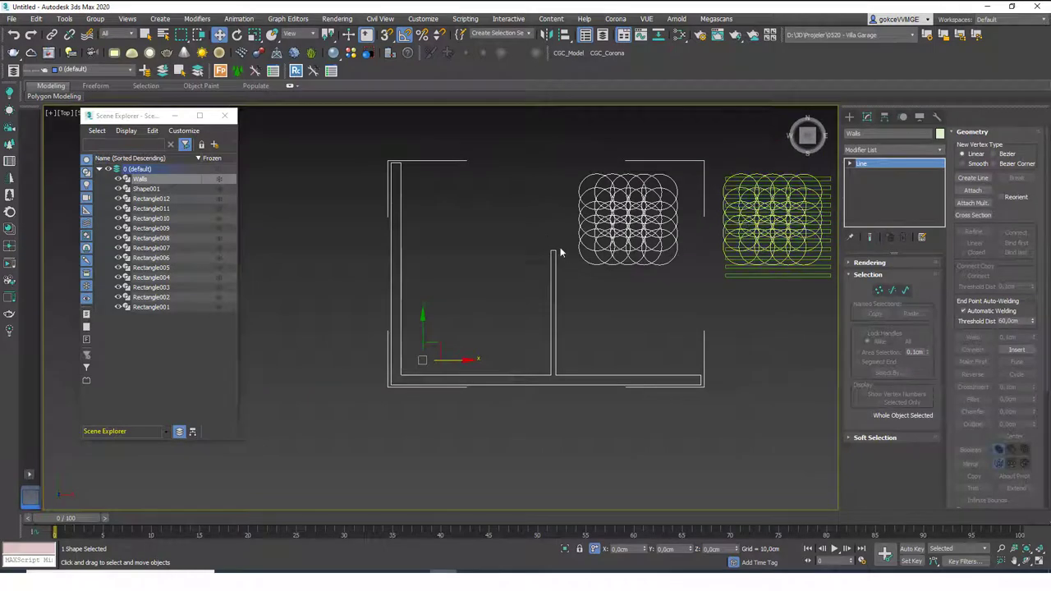
key(3)
drag(537, 244, 565, 269)
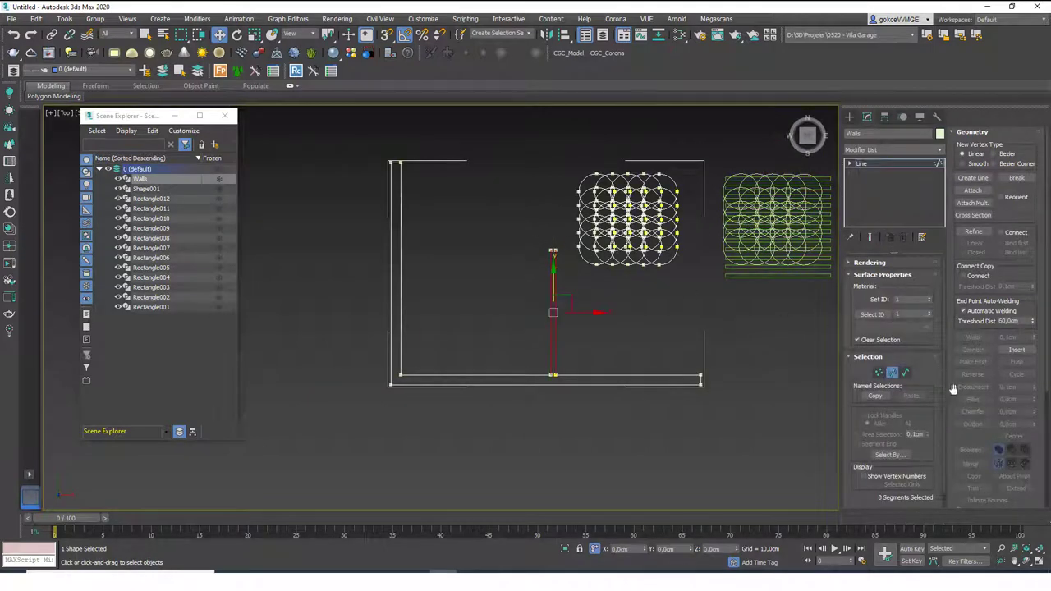
scroll(953, 389, down, 5)
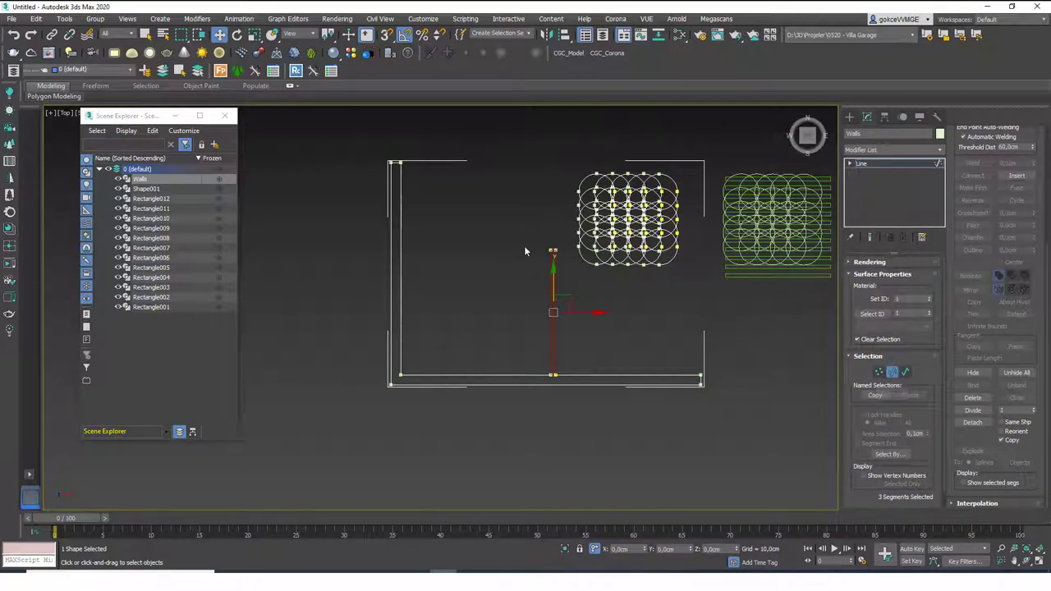
drag(519, 228, 565, 274)
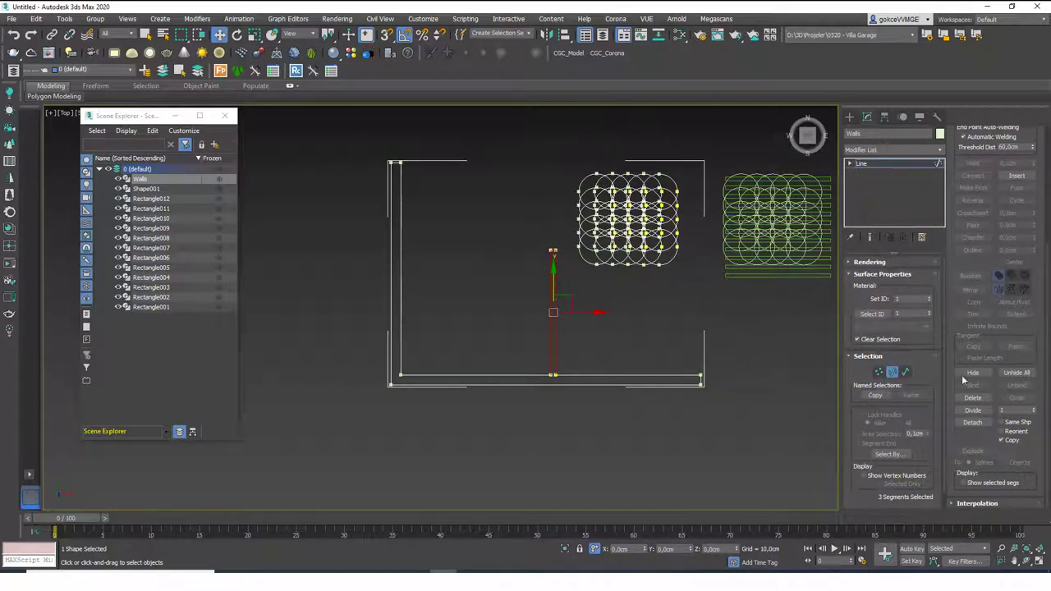
click(974, 423)
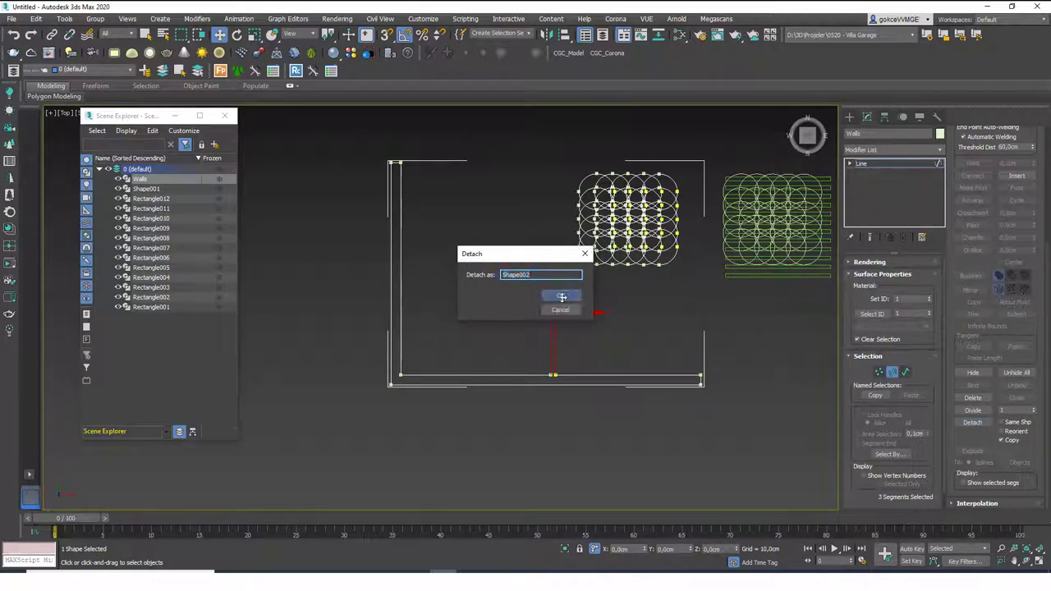
click(562, 297)
- Move the original partition segments of Walls along negative X, away from the detached copy
drag(572, 315, 507, 323)
click(867, 165)
click(619, 350)
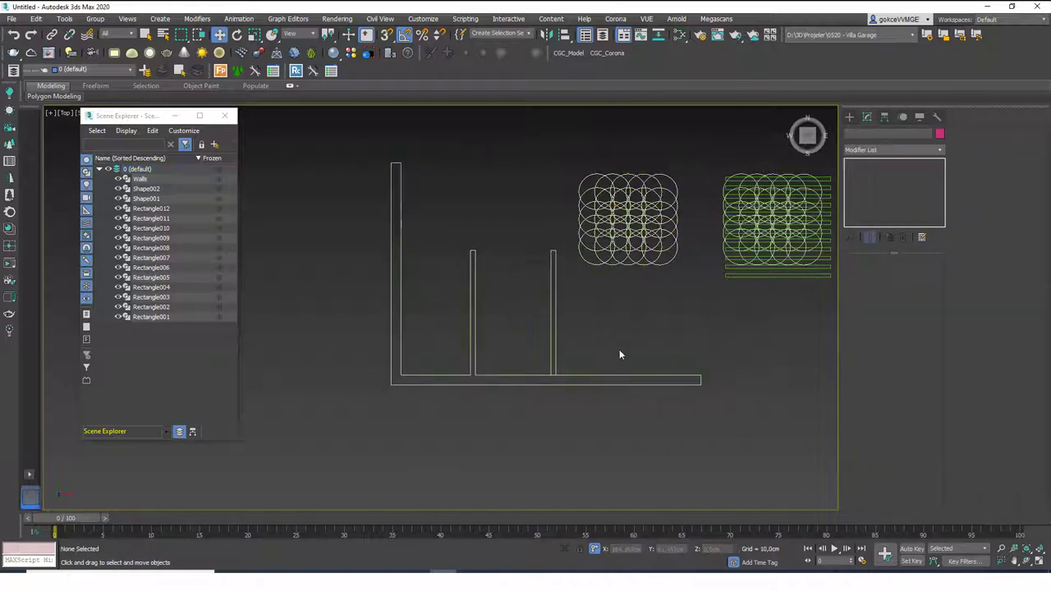
- Attach the detached partition copy to the Walls spline
drag(620, 355, 575, 414)
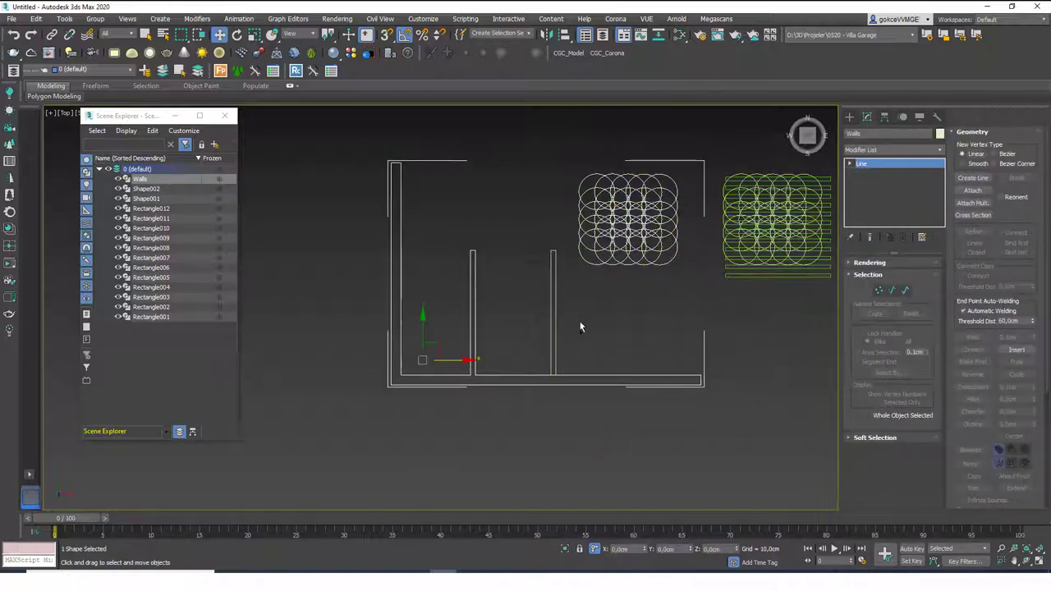
click(576, 332)
click(608, 380)
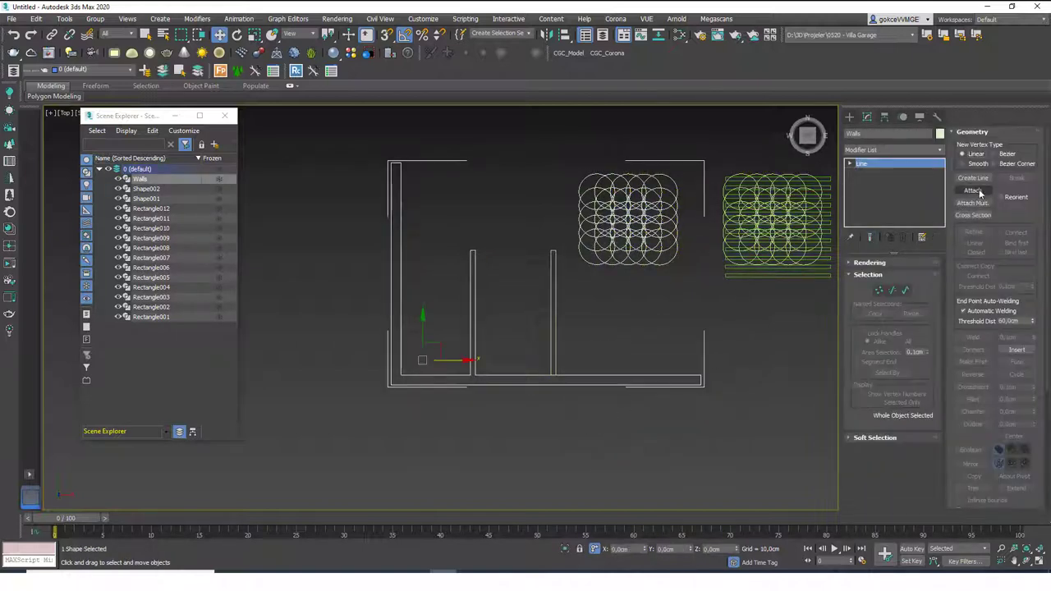
click(974, 190)
click(557, 332)
- Trim the part of the wall line that crosses the base of the attached partition
key(3)
key(ctrl+a)
key(w)
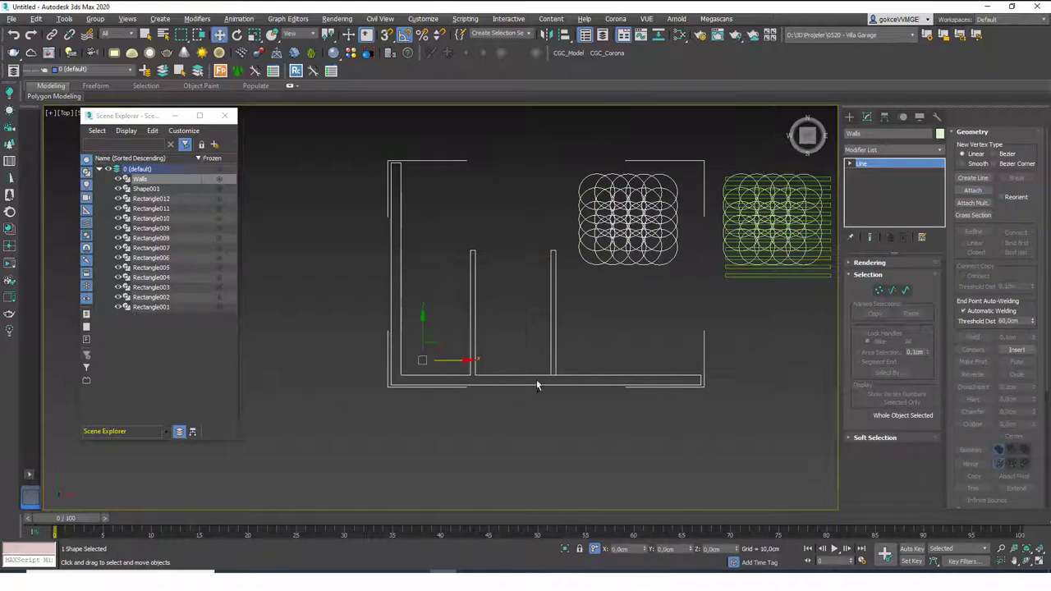
scroll(542, 353, up, 5)
scroll(974, 431, down, 2)
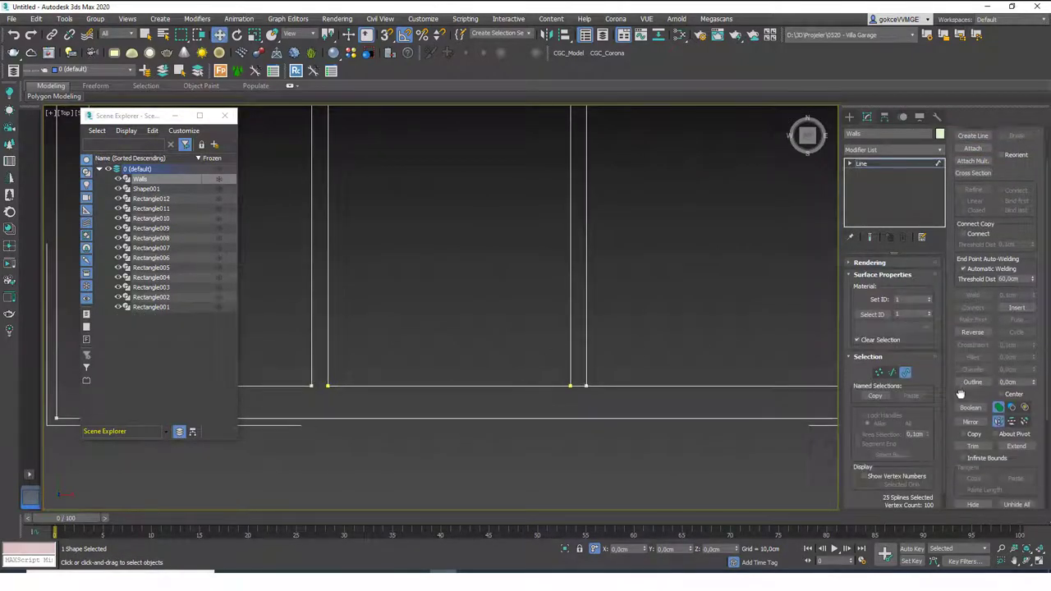
click(973, 442)
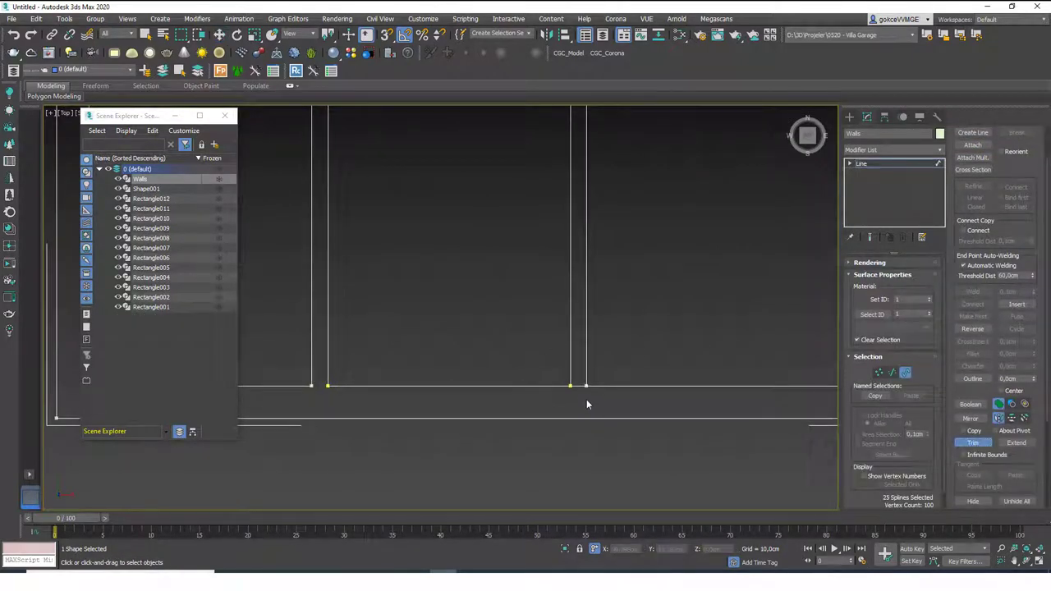
right_click(615, 314)
- Weld all vertices of the Walls spline and leave vertex editing
scroll(586, 354, down, 5)
key(1)
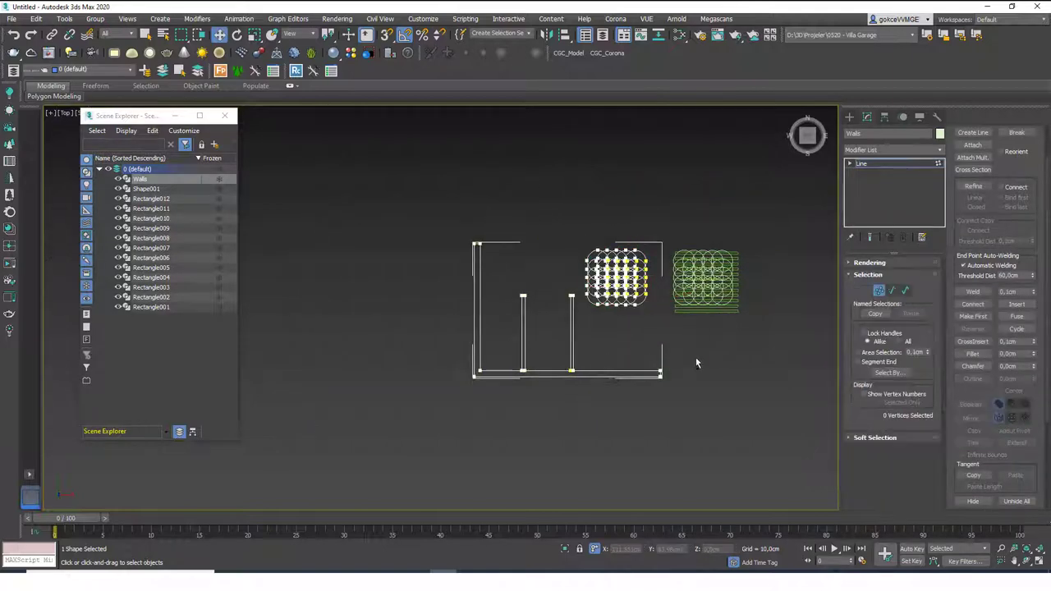
key(ctrl+a)
click(984, 292)
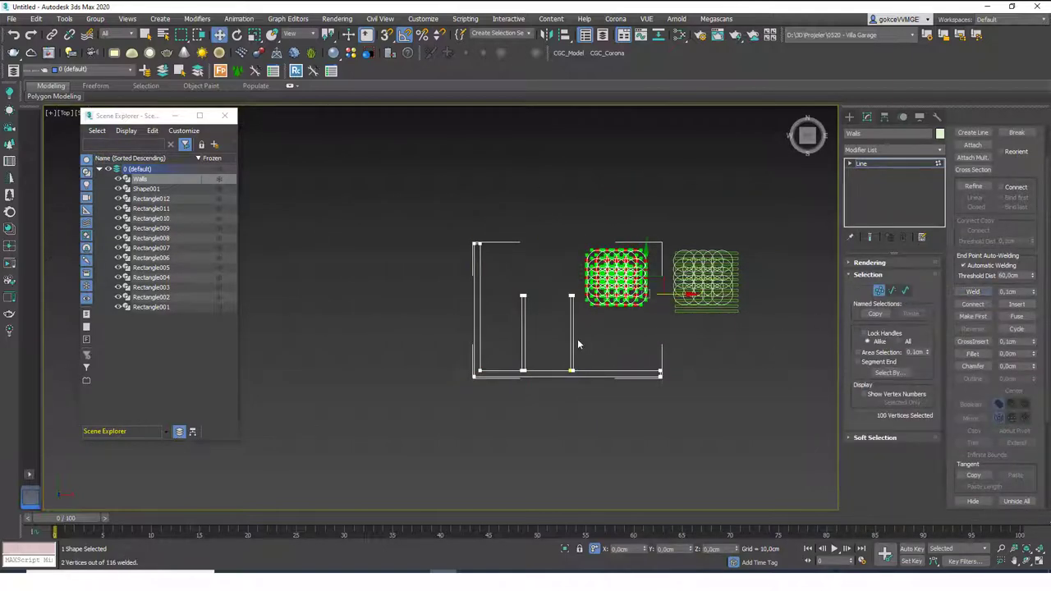
scroll(566, 320, up, 4)
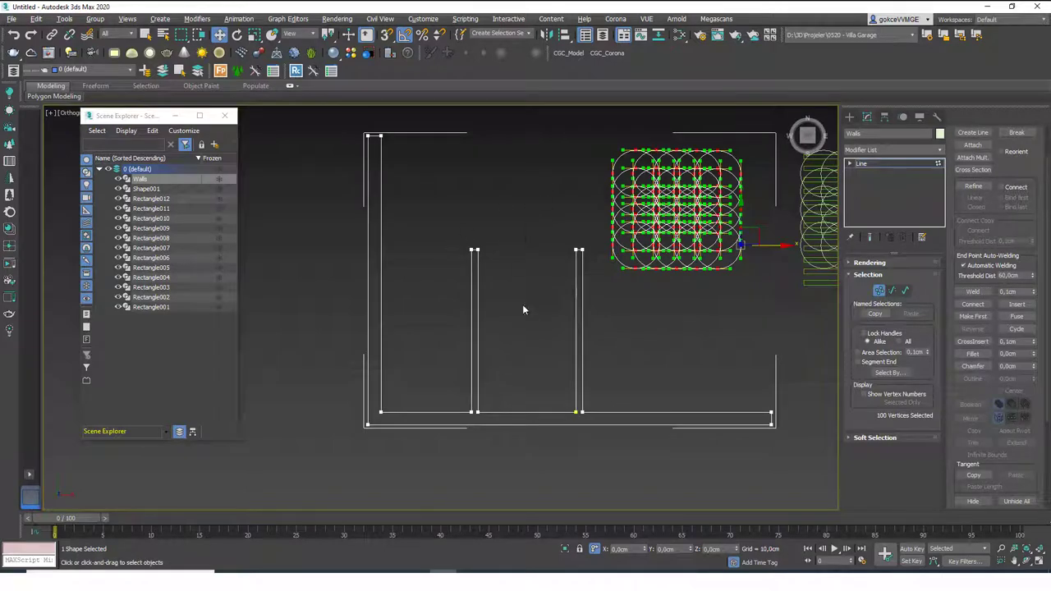
click(881, 159)
click(617, 406)
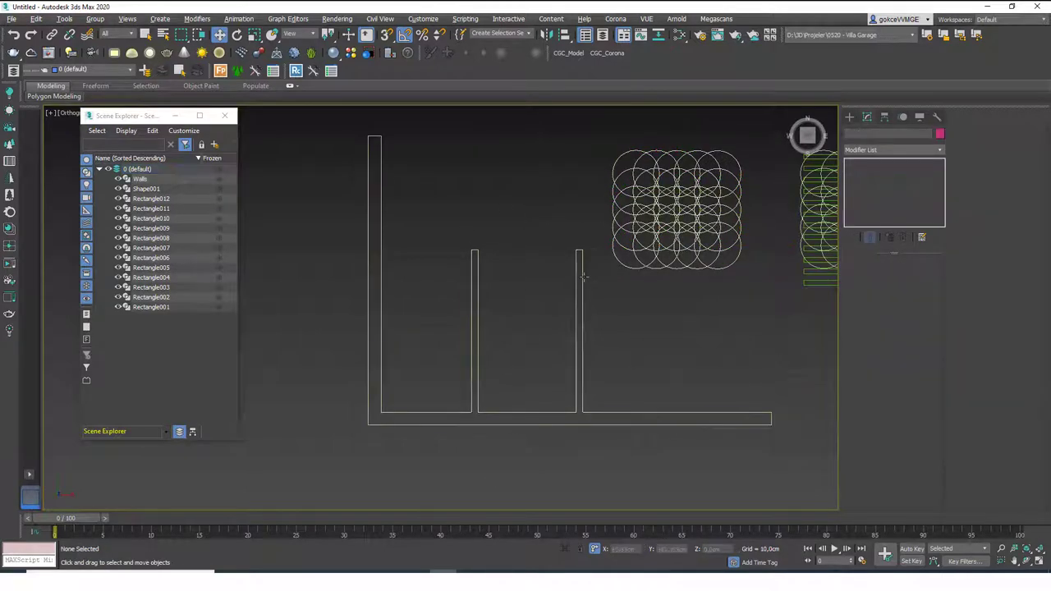
- Delete the circle splines contained in Walls and leave spline editing
drag(601, 370, 528, 324)
key(3)
drag(623, 120, 753, 310)
key(Delete)
middle_drag(776, 280, 705, 273)
key(3)
middle_drag(813, 304, 711, 337)
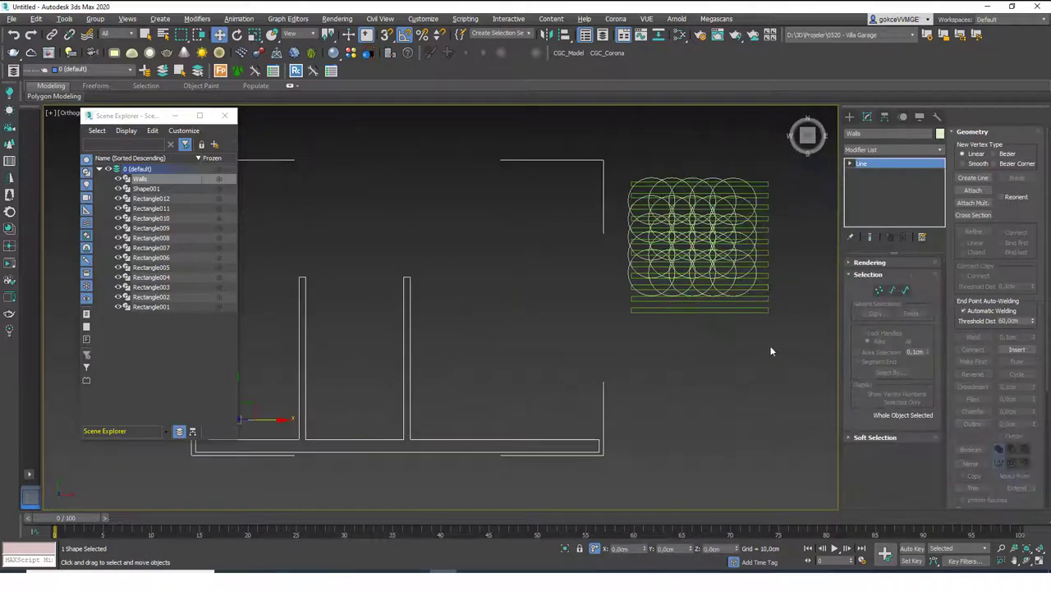
- Invert the selection and delete every object in the scene except Walls
key(ctrl+i)
key(Delete)
middle_drag(488, 355, 549, 346)
scroll(553, 322, down, 3)
- Apply an Extrude modifier to the Walls spline and check the extruded walls in perspective and top views
drag(557, 334, 598, 399)
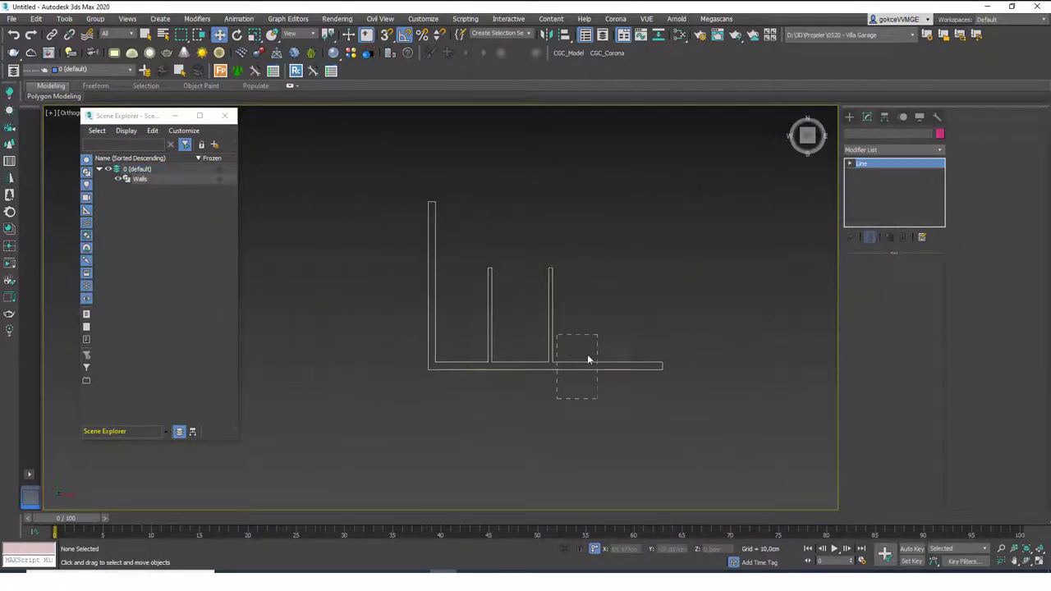
click(874, 151)
text(ex)
click(873, 163)
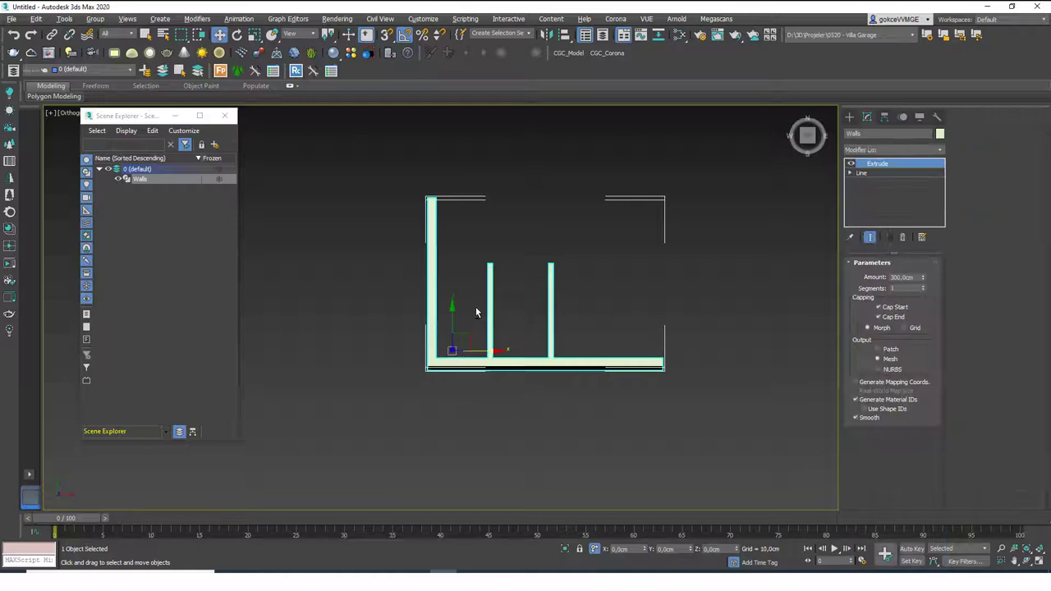
mouse_move(476, 312)
alt+middle_down()
mouse_move(398, 260)
mouse_move(310, 271)
mouse_move(424, 262)
mouse_move(521, 299)
mouse_move(465, 303)
alt+middle_up()
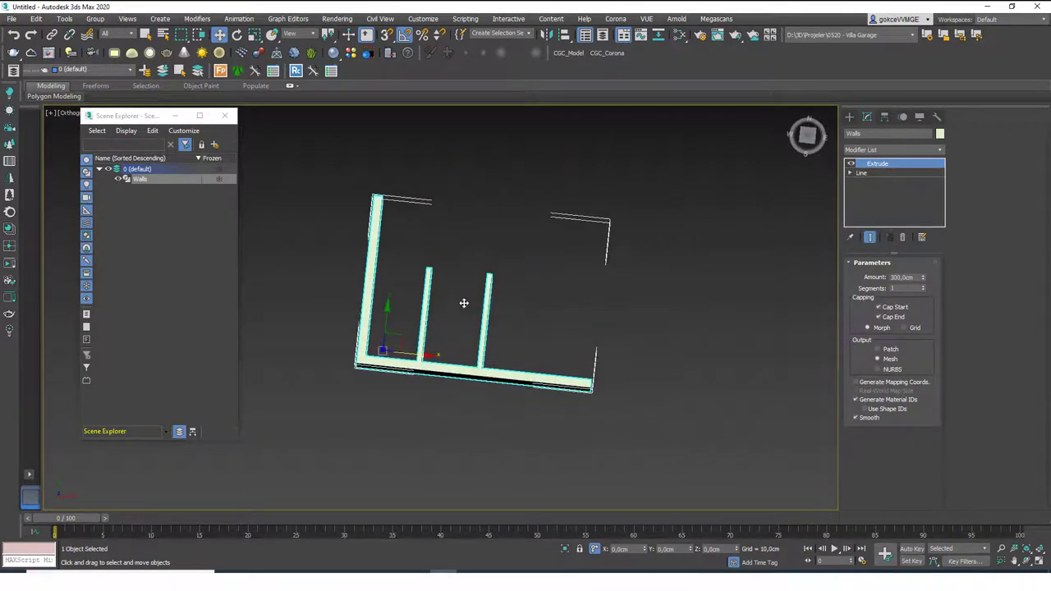
key(t)
key(z)
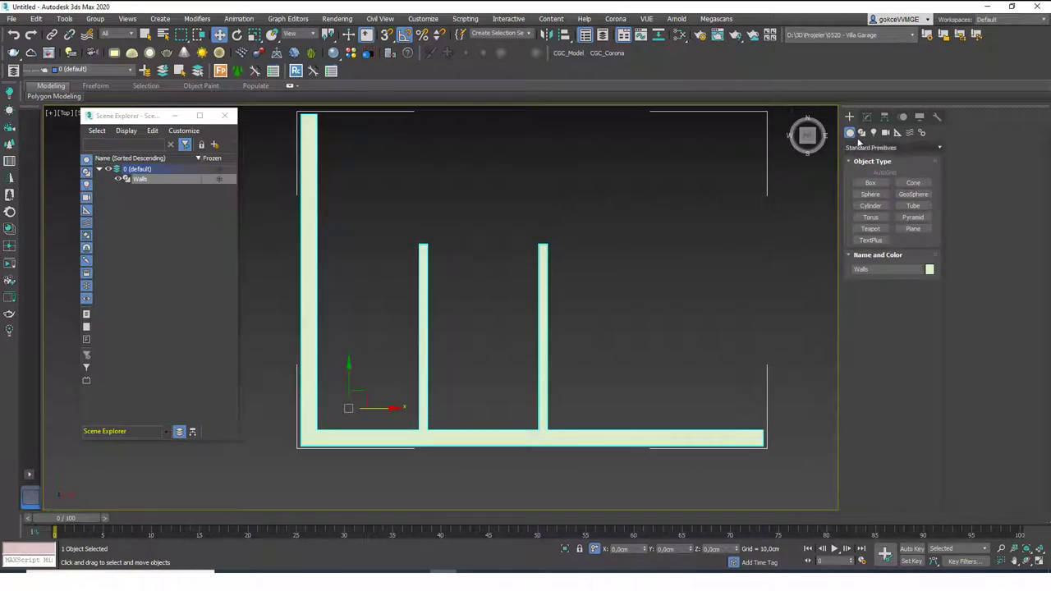
click(862, 132)
click(871, 192)
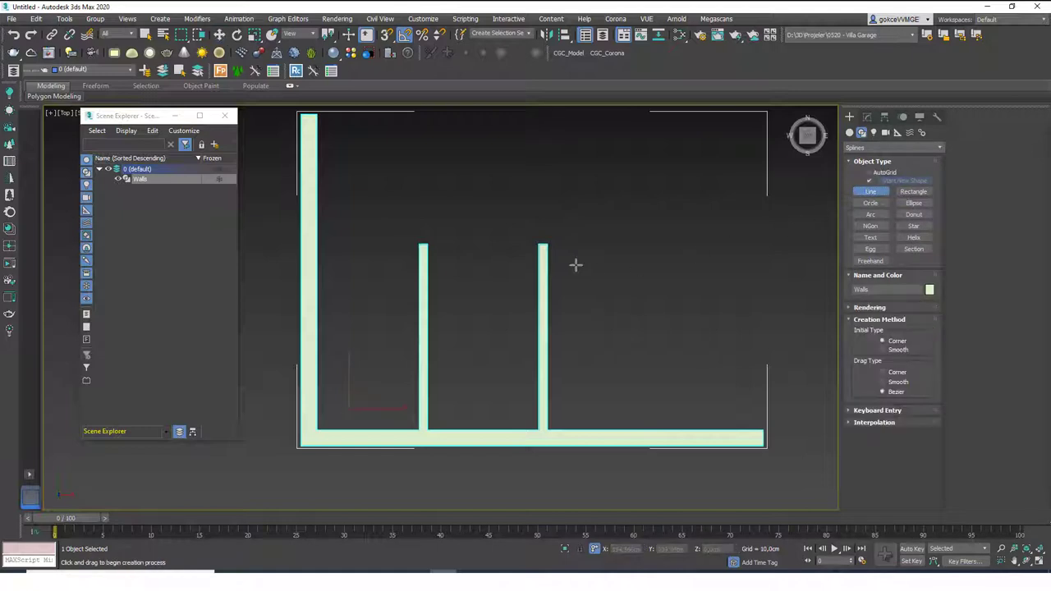
right_click(575, 265)
- Remove the Extrude modifier from Walls and select the upper-left vertex of the right partition
click(866, 117)
click(902, 237)
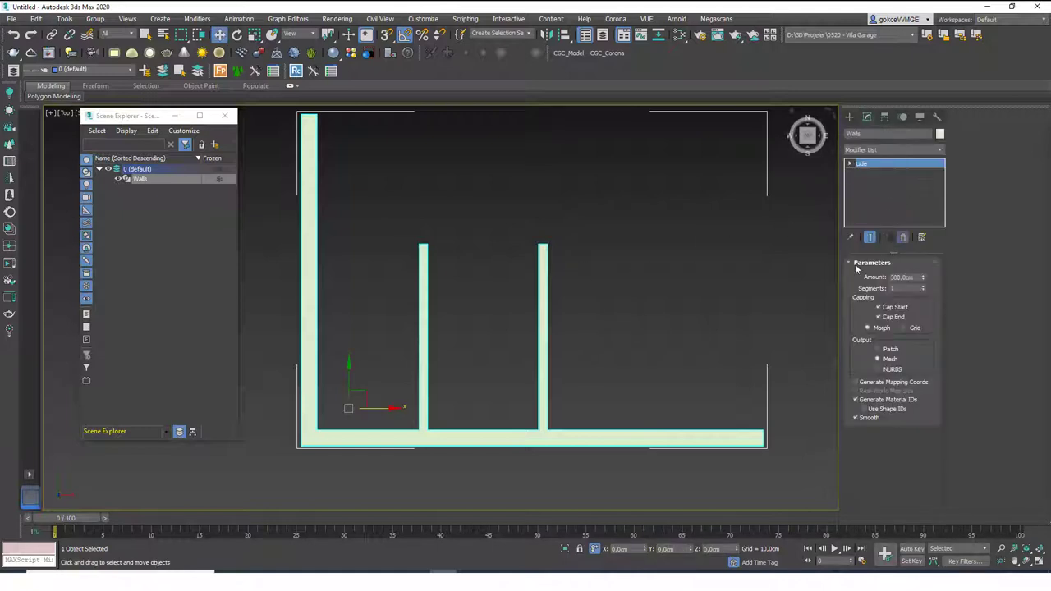
key(1)
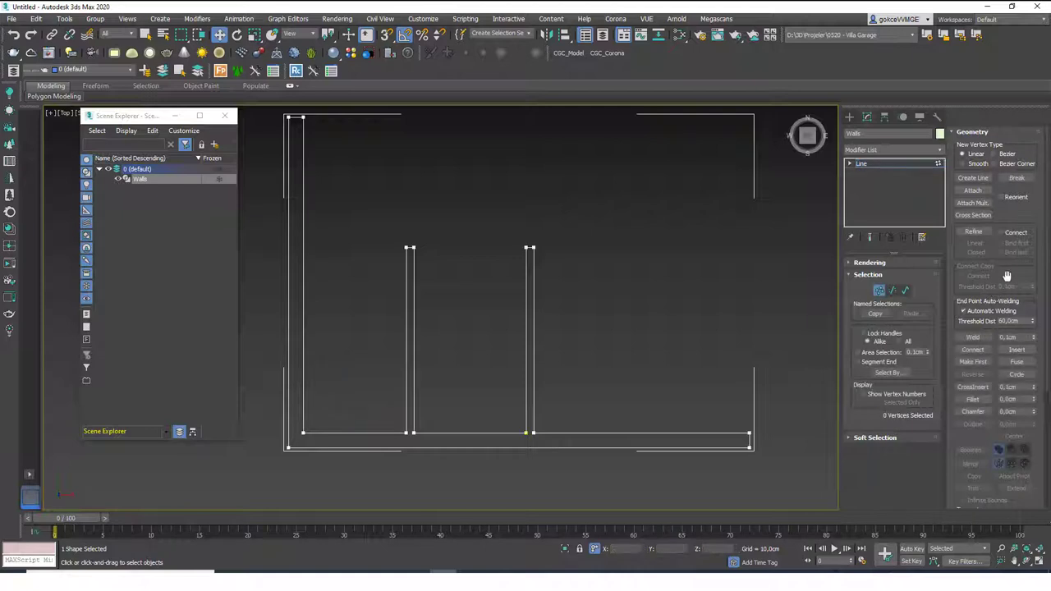
scroll(1008, 276, down, 4)
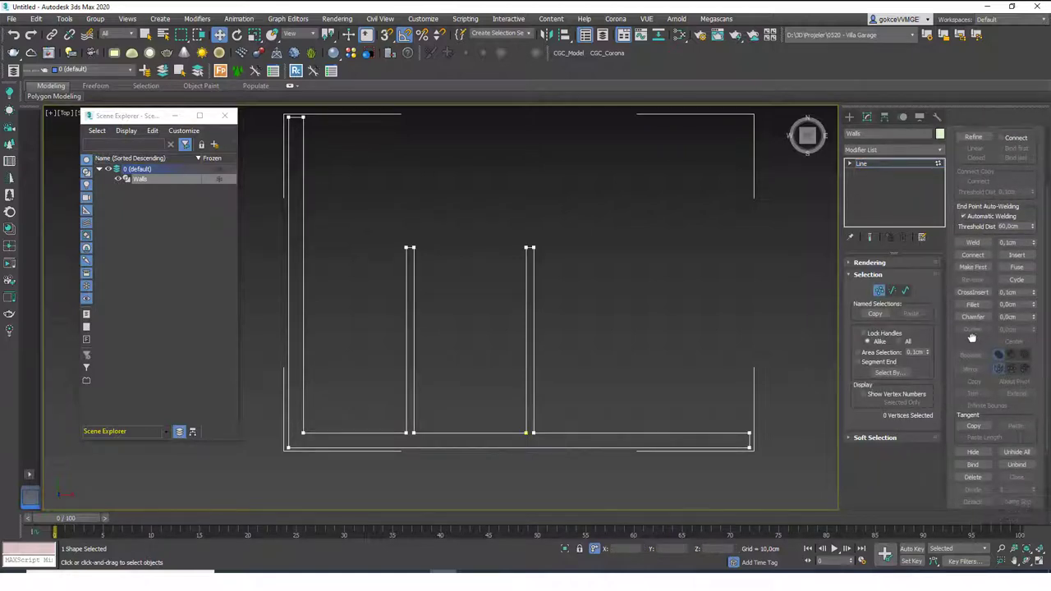
scroll(971, 338, down, 1)
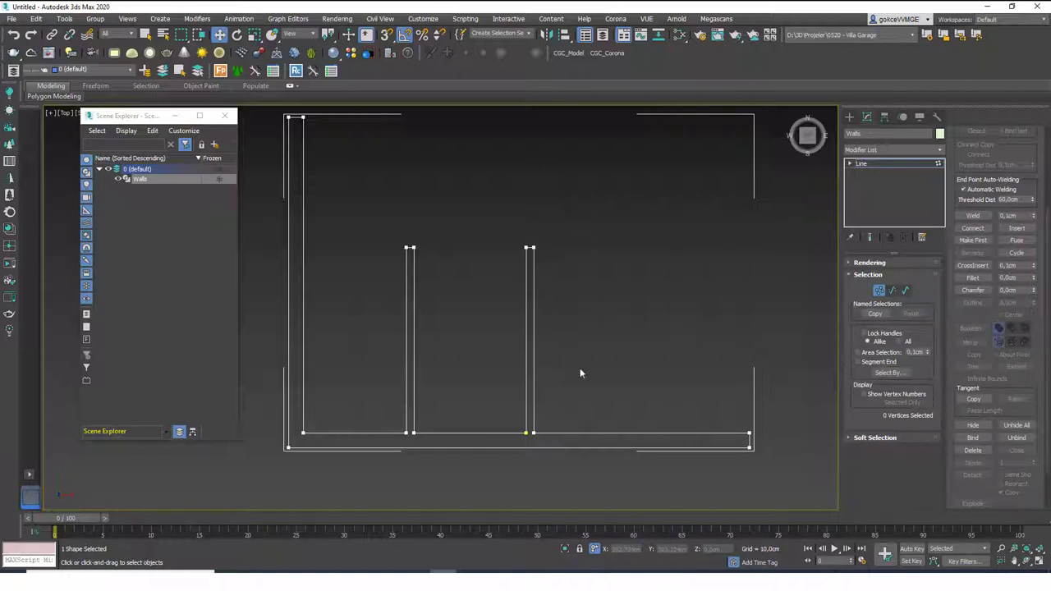
click(527, 248)
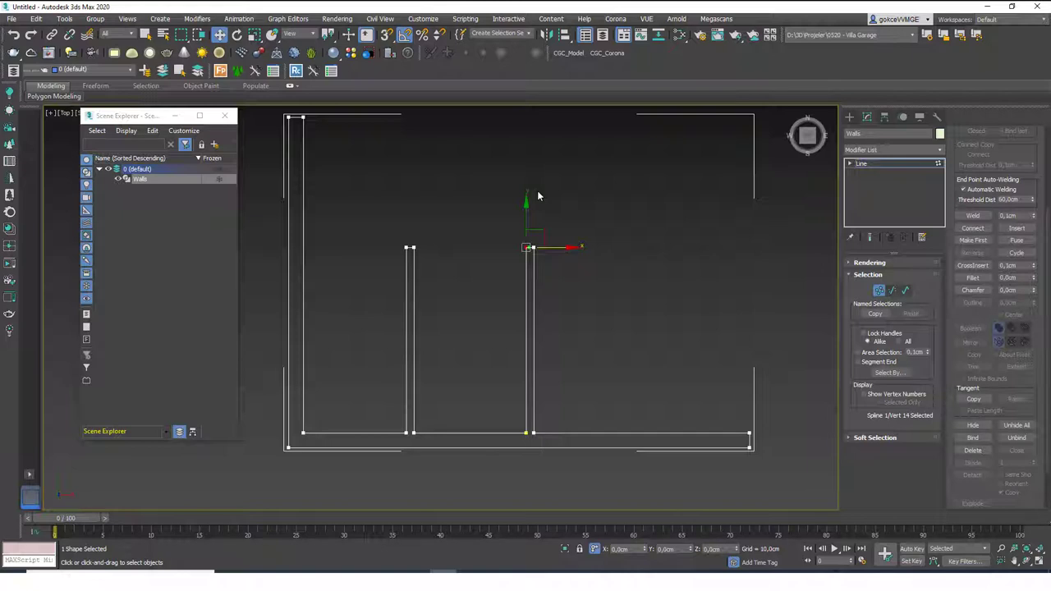
- Fillet the inner corner vertex at the upper end of the left outer wall
middle_drag(595, 281, 583, 290)
key(3)
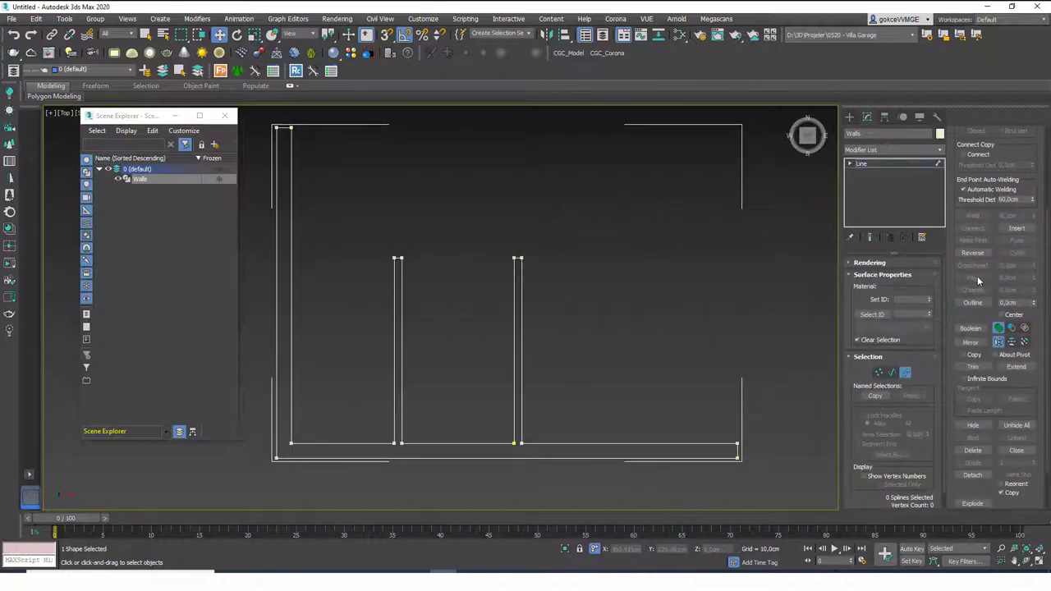
middle_drag(319, 166, 390, 237)
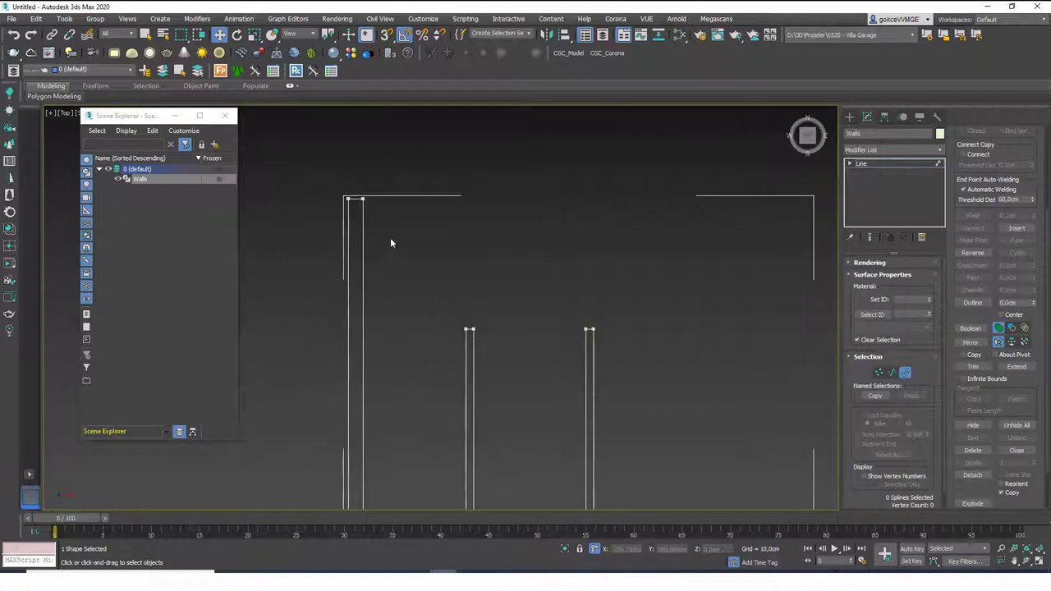
key(1)
click(361, 199)
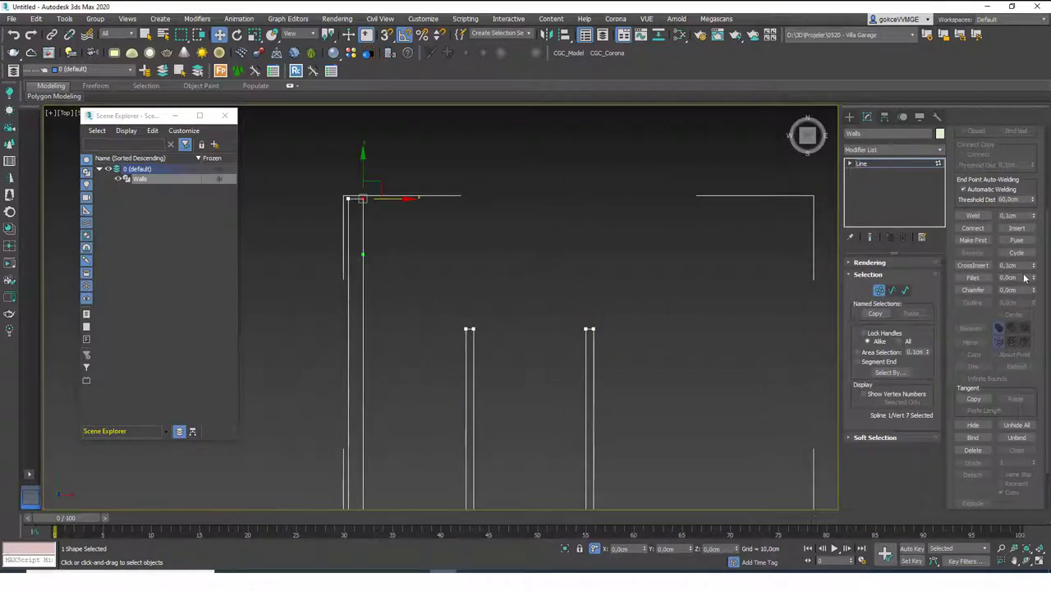
mouse_move(1033, 277)
mouse_down()
mouse_move(1033, 261)
mouse_move(1034, 275)
mouse_up()
scroll(359, 198, up, 3)
scroll(365, 199, up, 3)
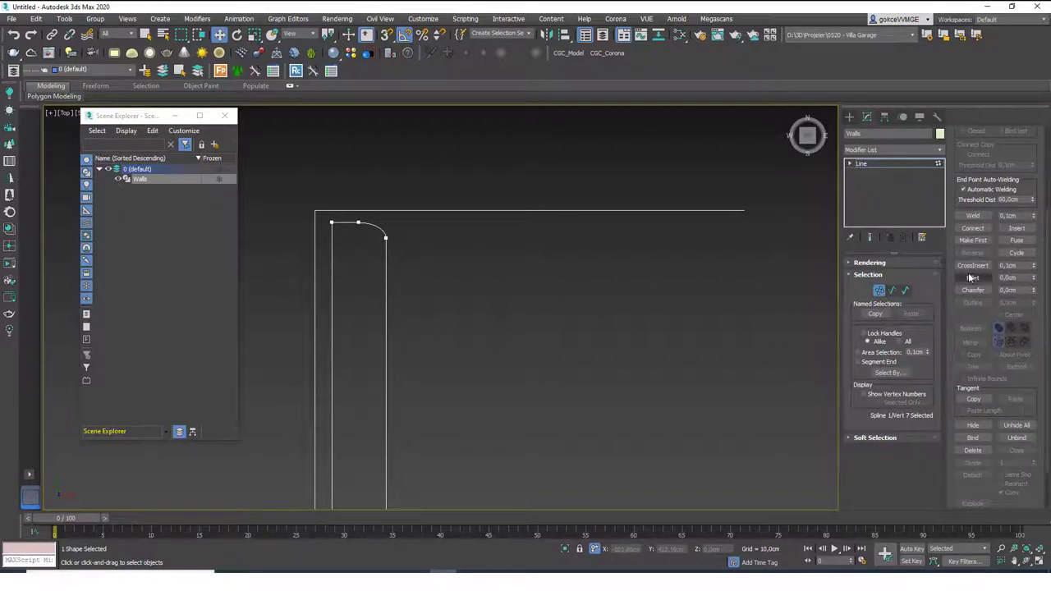
- Switch to spline editing and select the entire closed outline of Walls
click(906, 292)
middle_drag(657, 306, 609, 293)
scroll(609, 293, down, 3)
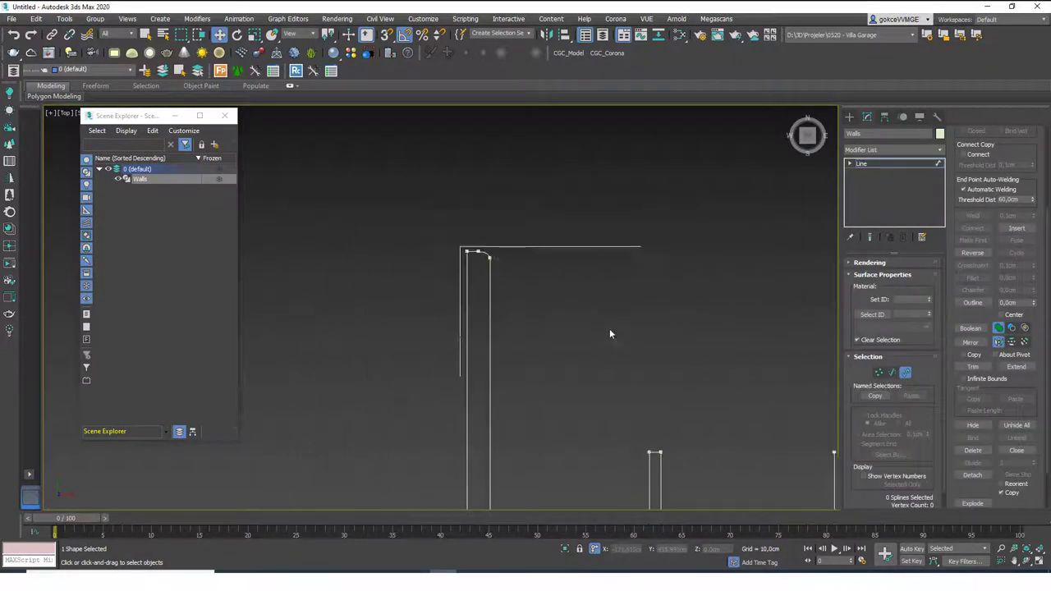
middle_drag(610, 333, 544, 155)
click(549, 344)
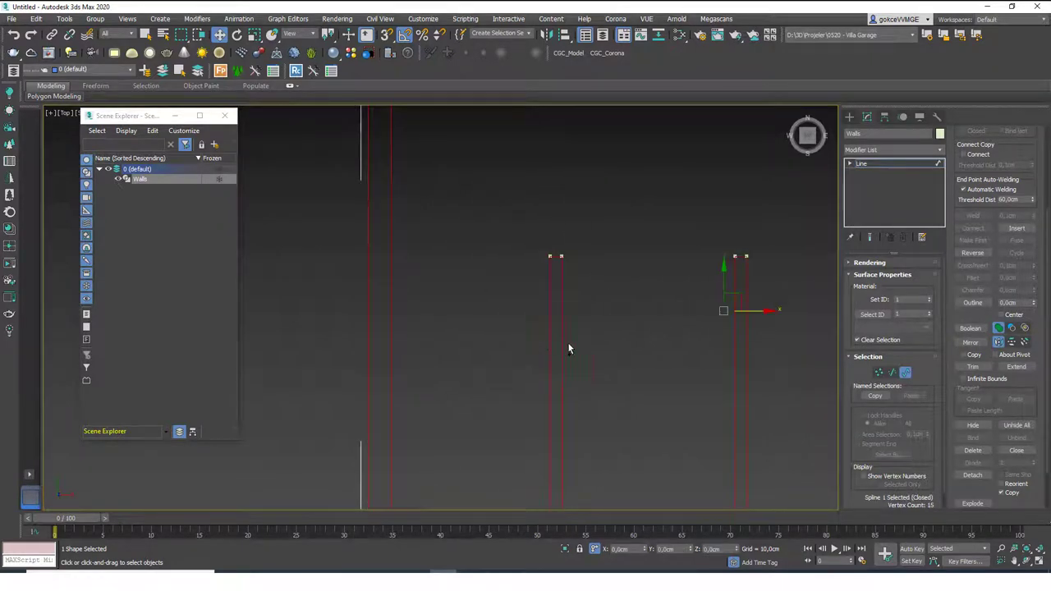
scroll(558, 333, down, 3)
middle_drag(558, 334, 532, 295)
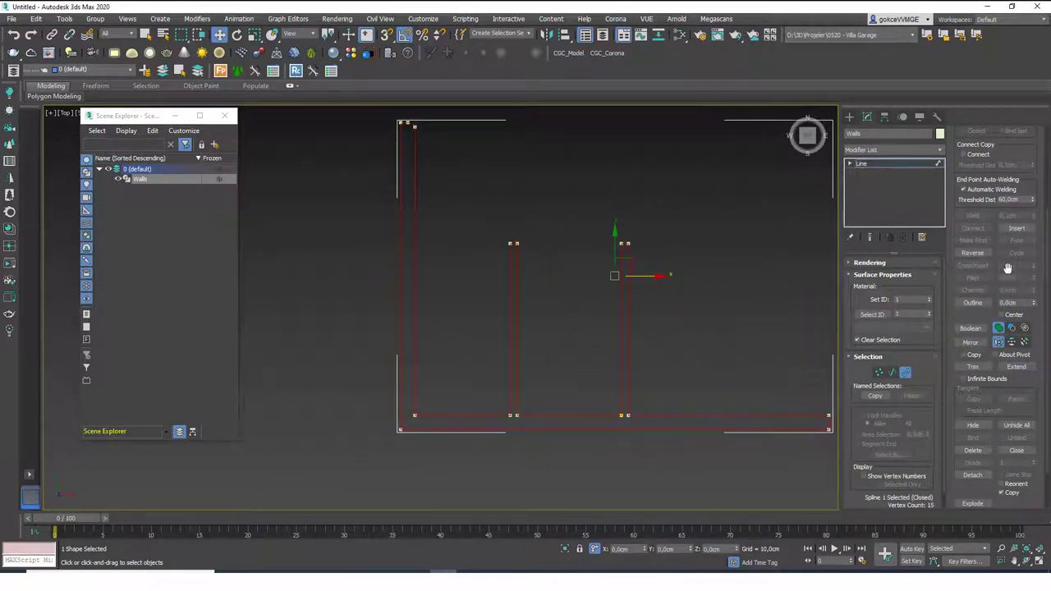
middle_drag(622, 394, 576, 396)
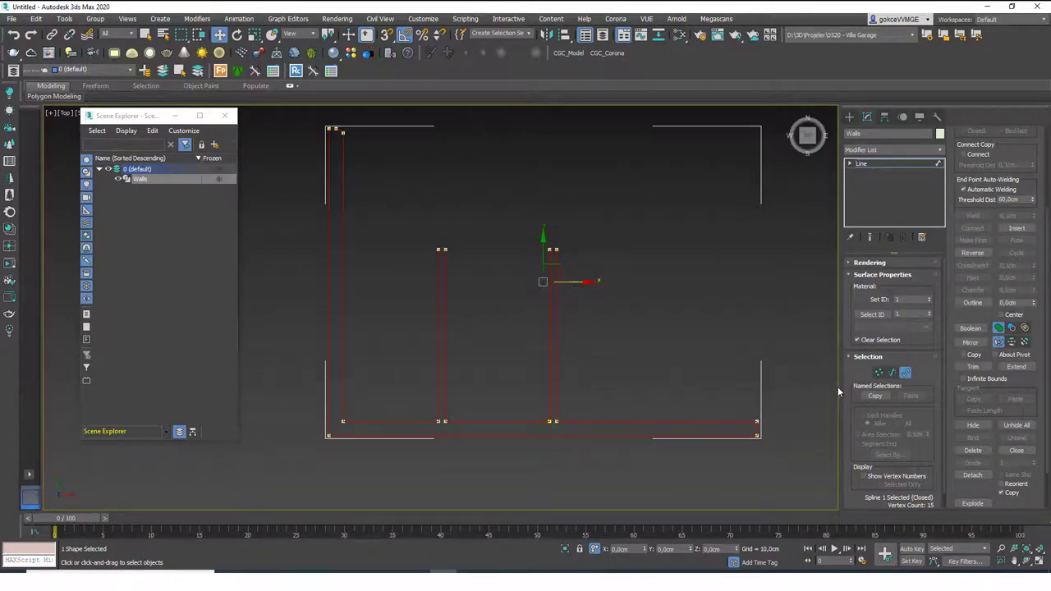
- Return to vertex editing and undo the fillet on the left wall's upper corner
middle_drag(488, 284, 500, 298)
key(1)
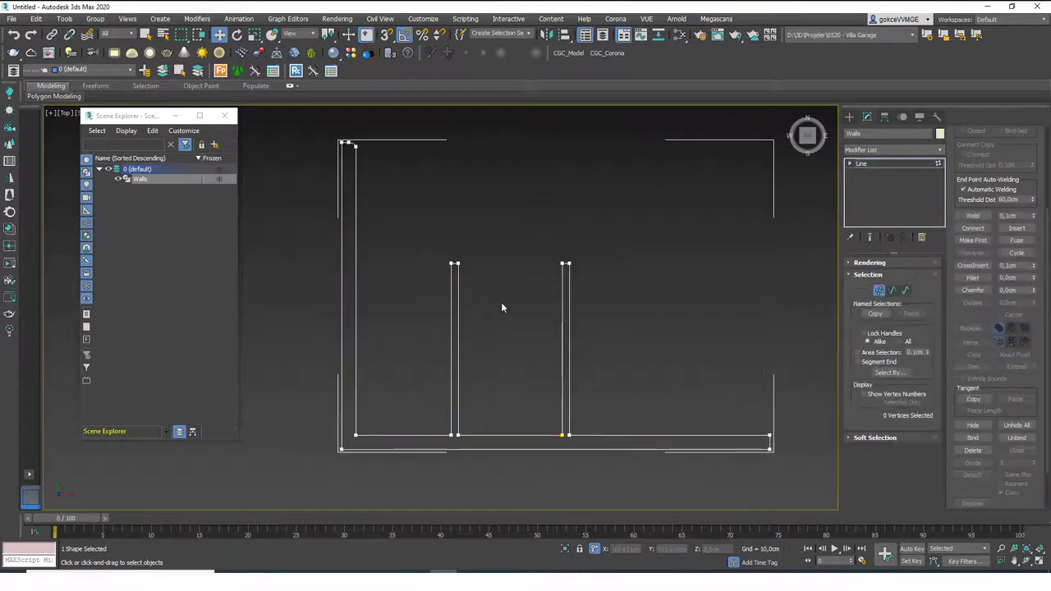
key(ctrl+z)
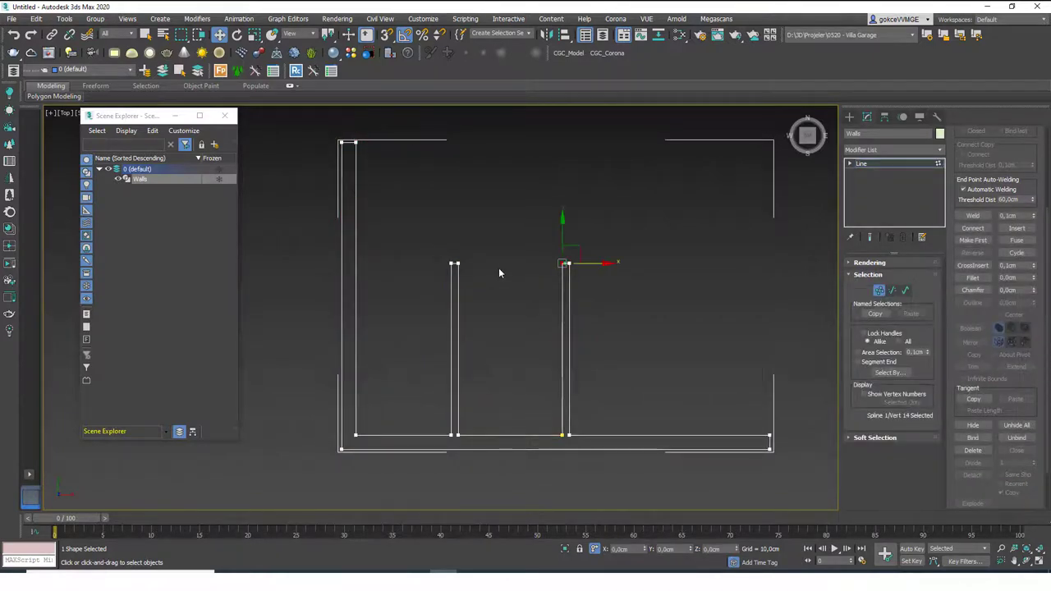